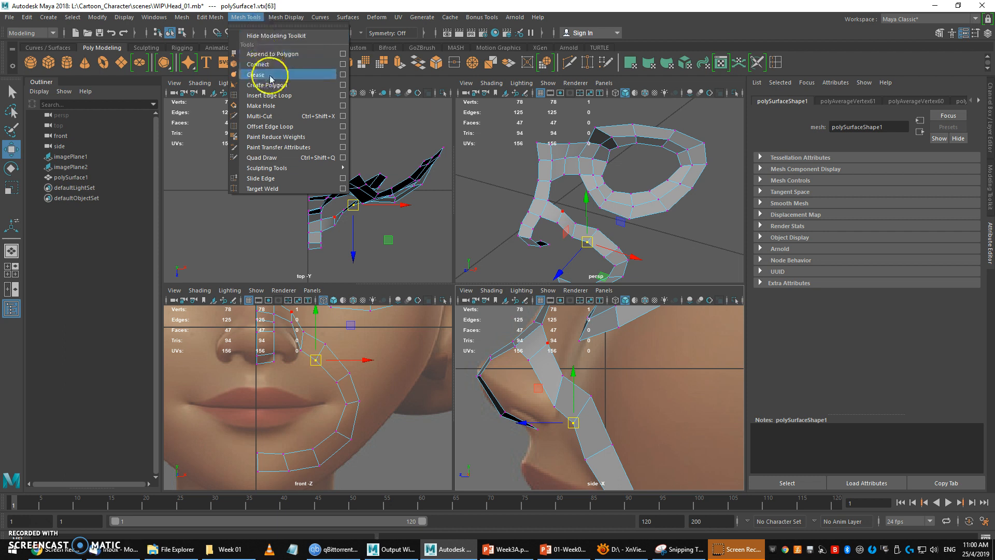
Outline the half-lip shape with Create Polygon in the front view, from the centreline to the mouth corner
{"action": "left_click", "coordinate": [273, 85]}
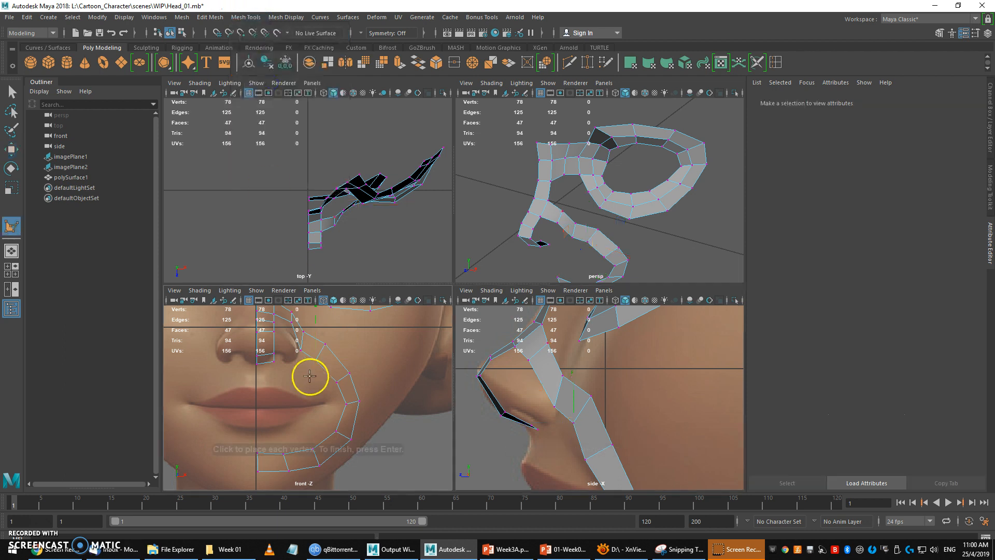
{"action": "middle_click_drag", "start_coordinate": [539, 399], "coordinate": [552, 329], "text": "alt"}
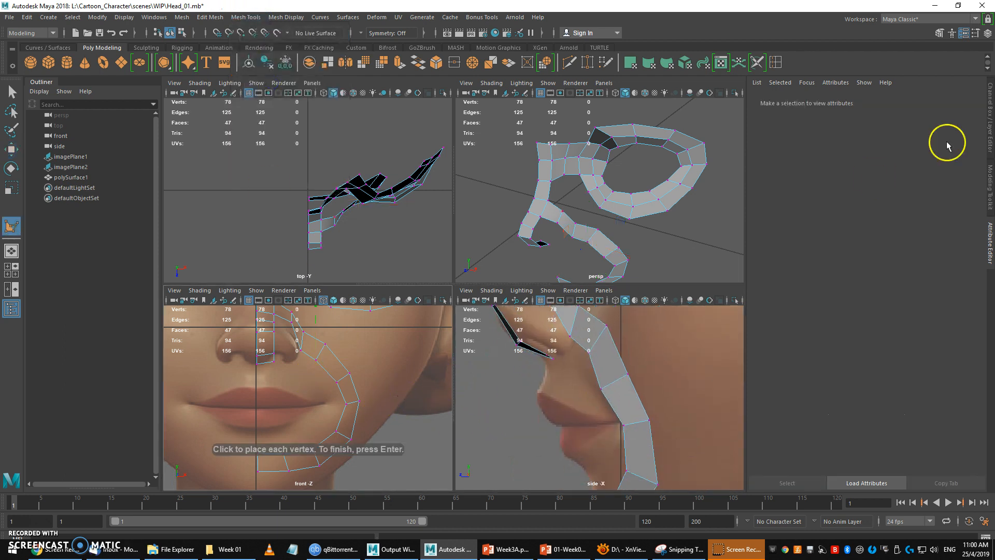
{"action": "middle_click_drag", "start_coordinate": [258, 403], "coordinate": [260, 399], "text": "alt"}
{"action": "right_click_drag", "start_coordinate": [260, 399], "coordinate": [268, 396], "text": "alt"}
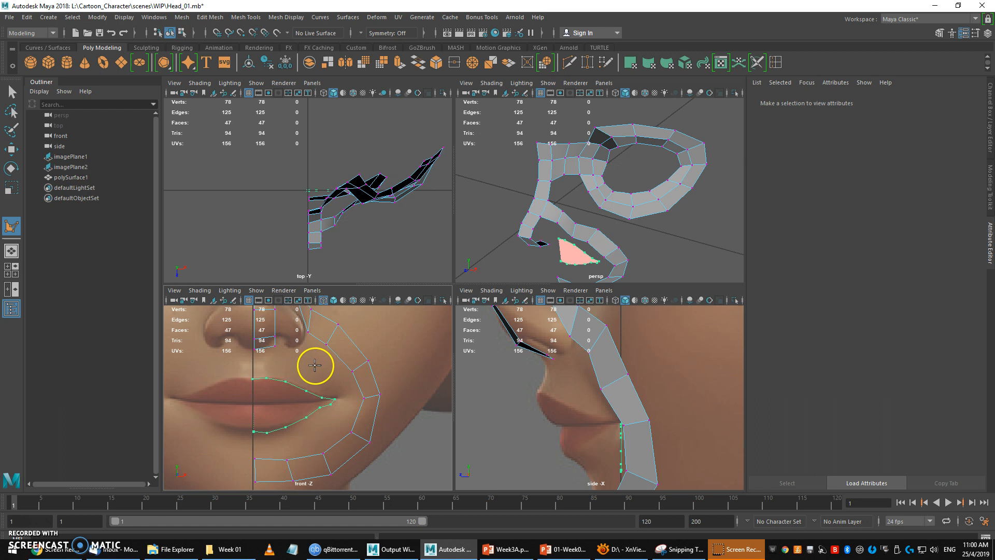
{"action": "key", "text": "Return"}
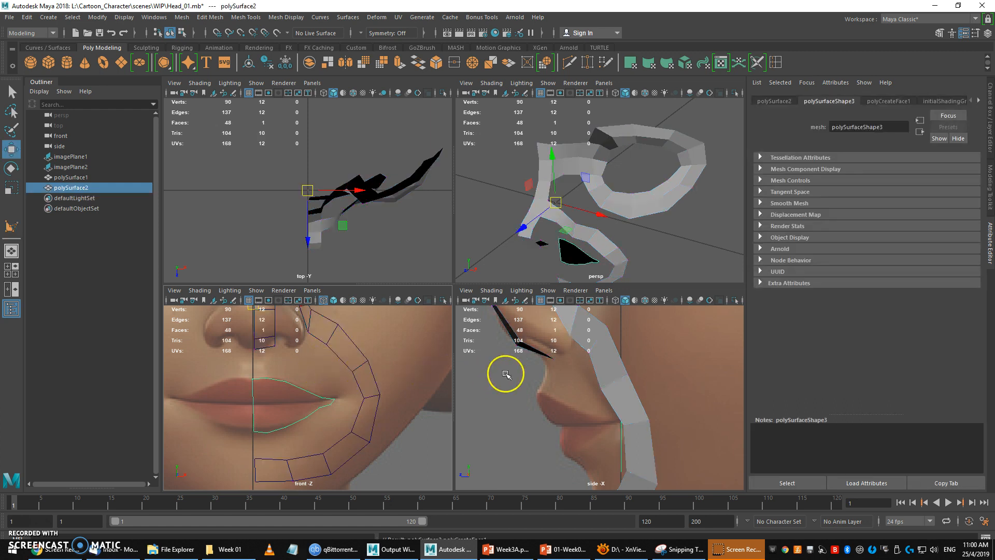
Move the new lip polygon forward along the Z axis to the front of the face
{"action": "mouse_move", "coordinate": [589, 366]}
{"action": "middle_mouse_down", "text": "alt"}
{"action": "mouse_move", "coordinate": [580, 388]}
{"action": "mouse_move", "coordinate": [598, 362]}
{"action": "middle_mouse_up", "text": "alt"}
{"action": "right_click_drag", "start_coordinate": [598, 362], "coordinate": [567, 374], "text": "alt"}
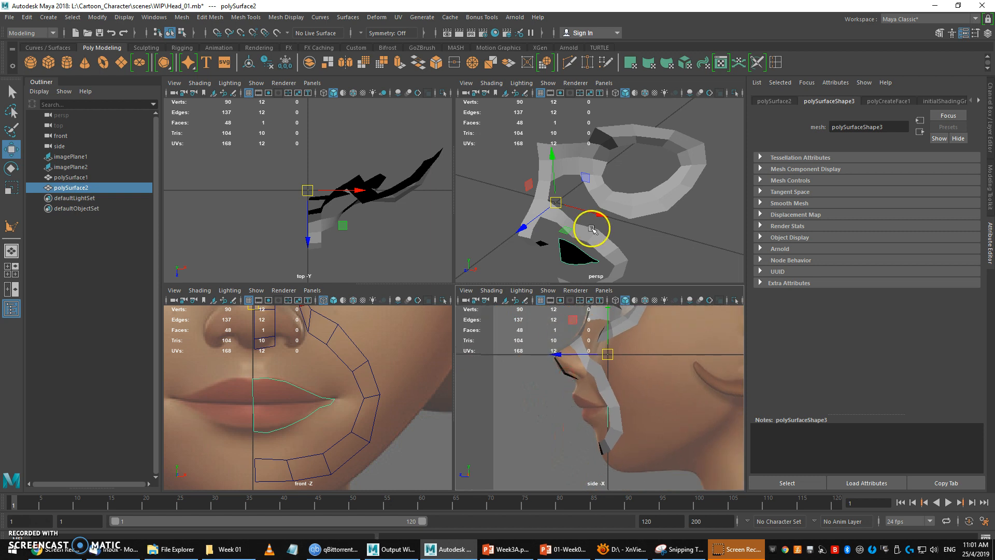
{"action": "key", "text": "q"}
{"action": "right_click_drag", "start_coordinate": [564, 246], "coordinate": [589, 230]}
{"action": "left_click", "coordinate": [579, 251]}
{"action": "key", "text": "w"}
{"action": "key", "text": "q"}
{"action": "left_click", "coordinate": [571, 252]}
{"action": "key", "text": "w"}
{"action": "left_click_drag", "start_coordinate": [524, 223], "coordinate": [491, 247]}
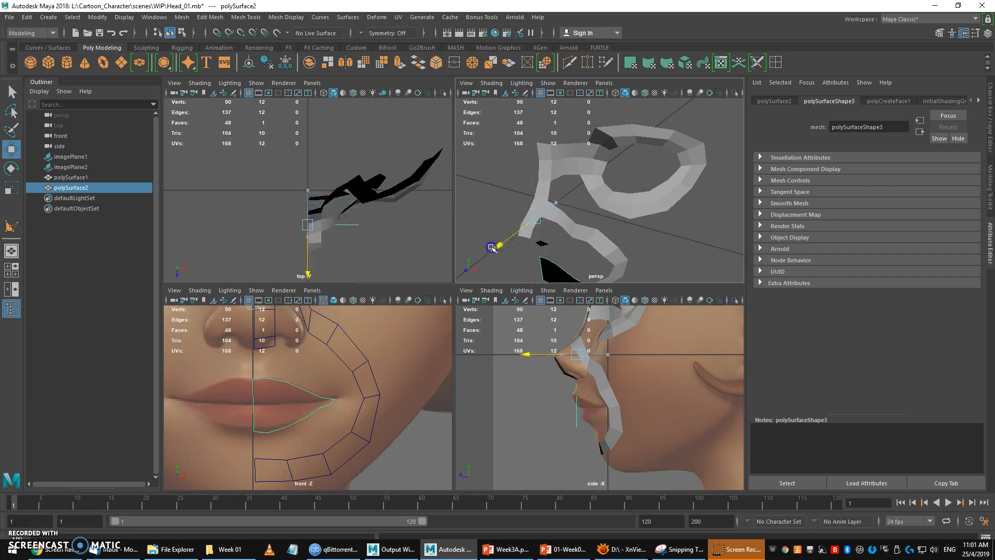
Select the two mouth-corner vertices and move them back to the corner of the mouth in the side view
{"action": "left_click_drag", "start_coordinate": [593, 232], "coordinate": [600, 205], "text": "alt"}
{"action": "middle_click_drag", "start_coordinate": [579, 209], "coordinate": [581, 217], "text": "alt"}
{"action": "key", "text": "q"}
{"action": "right_click_drag", "start_coordinate": [570, 177], "coordinate": [581, 183]}
{"action": "key", "text": "f"}
{"action": "right_click_drag", "start_coordinate": [631, 257], "coordinate": [611, 240], "text": "alt"}
{"action": "right_click_drag", "start_coordinate": [607, 368], "coordinate": [641, 414], "text": "alt"}
{"action": "right_click_drag", "start_coordinate": [595, 240], "coordinate": [616, 224], "text": "alt"}
{"action": "key", "text": "w"}
{"action": "left_click_drag", "start_coordinate": [523, 416], "coordinate": [596, 408]}
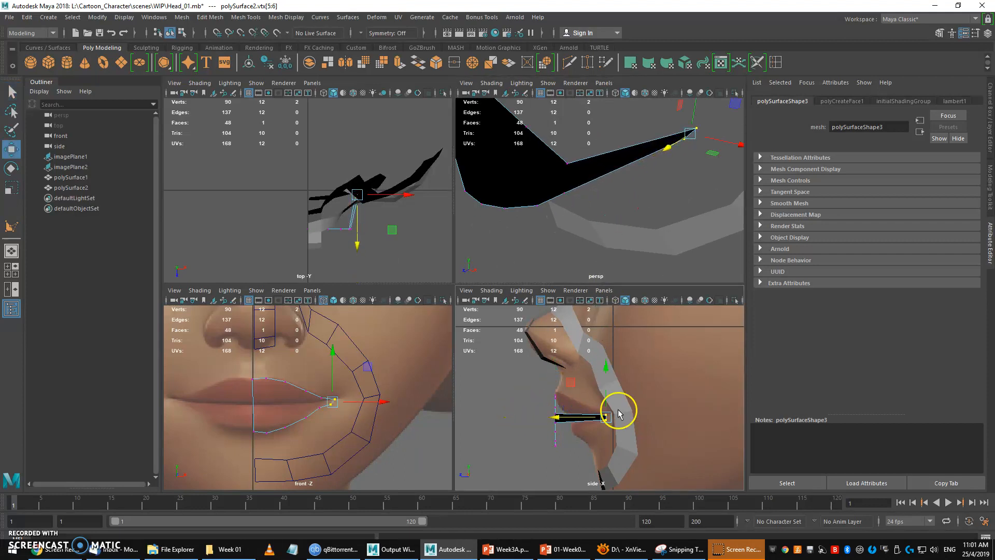
Show the side view in wireframe and fine-tune the mouth-corner vertices against the reference image
{"action": "key", "text": "q"}
{"action": "right_click_drag", "start_coordinate": [596, 404], "coordinate": [648, 417], "text": "alt"}
{"action": "key", "text": "4"}
{"action": "middle_click_drag", "start_coordinate": [627, 413], "coordinate": [628, 388], "text": "alt"}
{"action": "right_click_drag", "start_coordinate": [629, 388], "coordinate": [665, 417], "text": "alt"}
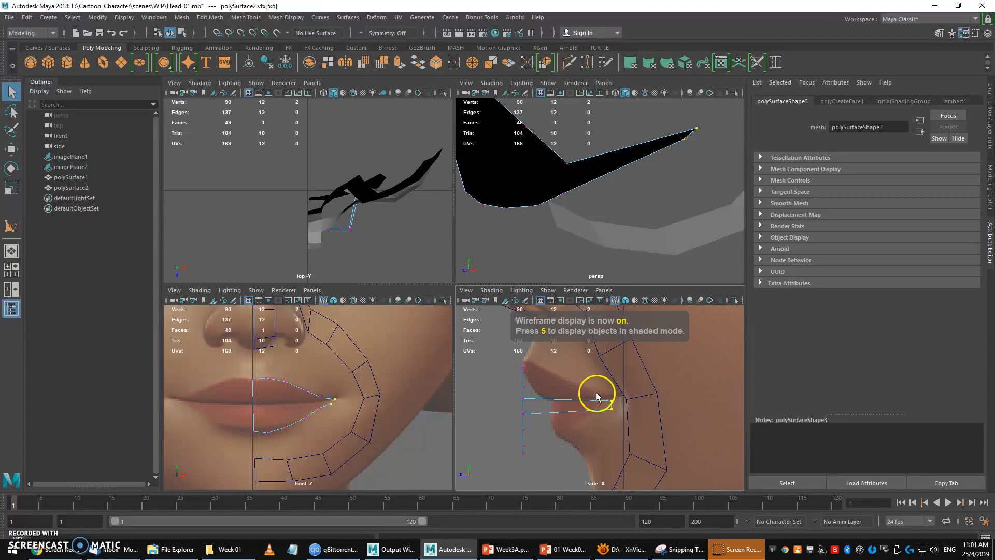
{"action": "key", "text": "w"}
{"action": "left_click_drag", "start_coordinate": [611, 401], "coordinate": [603, 410]}
{"action": "left_click", "coordinate": [611, 409]}
Move the upper and lower vertices beside the mouth corner back along the lips and refine the corner vertices
{"action": "key", "text": "q"}
{"action": "middle_click_drag", "start_coordinate": [581, 150], "coordinate": [558, 187], "text": "alt"}
{"action": "right_click_drag", "start_coordinate": [634, 225], "coordinate": [582, 222], "text": "alt"}
{"action": "left_click", "coordinate": [583, 221]}
{"action": "key", "text": "f"}
{"action": "left_click_drag", "start_coordinate": [582, 223], "coordinate": [592, 211], "text": "alt"}
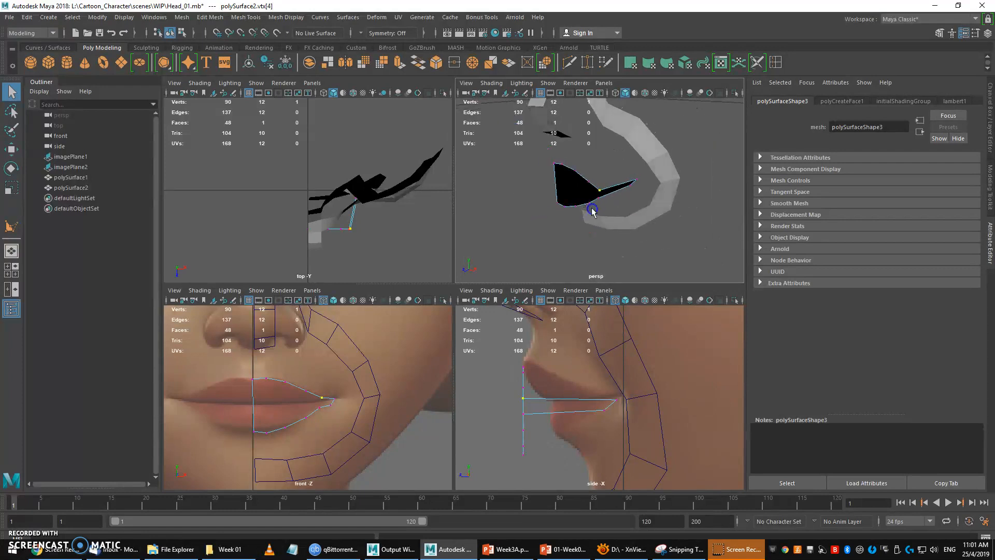
{"action": "right_click_drag", "start_coordinate": [580, 211], "coordinate": [599, 214], "text": "alt"}
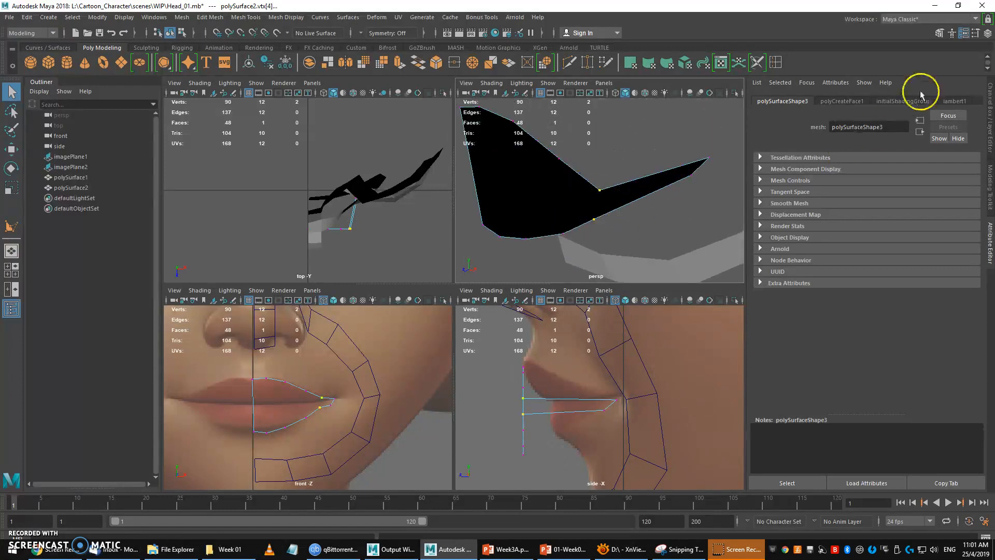
{"action": "key", "text": "w"}
{"action": "left_click_drag", "start_coordinate": [509, 406], "coordinate": [621, 396]}
{"action": "key", "text": "q"}
{"action": "key", "text": "w"}
{"action": "key", "text": "q"}
{"action": "left_click", "coordinate": [620, 401]}
{"action": "key", "text": "w"}
Return to vertex editing on the lip polygon and move the next upper and lower vertex pair back
{"action": "key", "text": "q"}
{"action": "left_click", "coordinate": [581, 411]}
{"action": "key", "text": "w"}
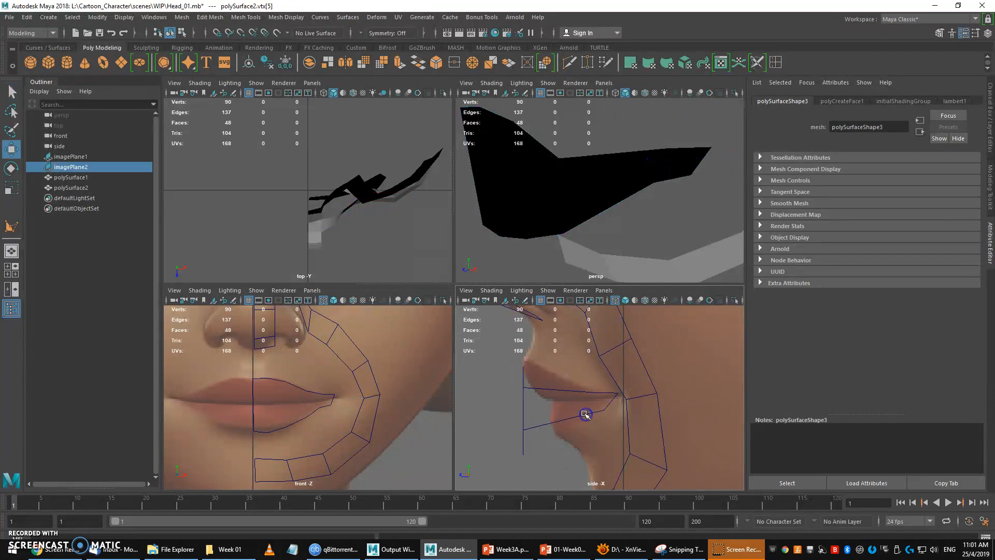
{"action": "key", "text": "q"}
{"action": "left_click", "coordinate": [586, 413]}
{"action": "right_click_drag", "start_coordinate": [585, 406], "coordinate": [553, 252]}
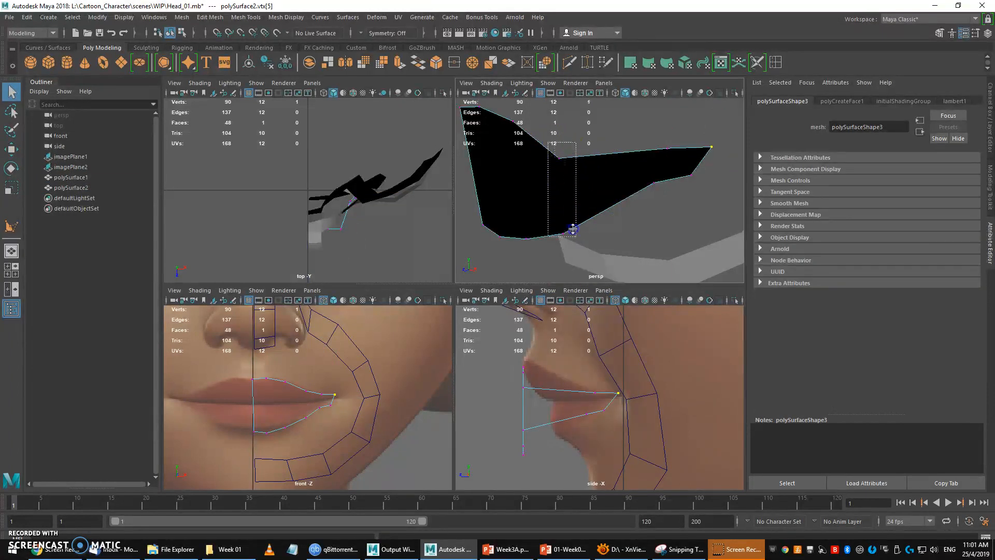
{"action": "key", "text": "w"}
{"action": "left_click_drag", "start_coordinate": [493, 406], "coordinate": [548, 402]}
{"action": "key", "text": "q"}
Adjust that upper and lower vertex individually to follow the lip edges in the side view
{"action": "left_click", "coordinate": [569, 386]}
{"action": "key", "text": "w"}
{"action": "key", "text": "q"}
{"action": "left_click", "coordinate": [594, 409]}
{"action": "key", "text": "w"}
{"action": "key", "text": "q"}
Move the upper and lower mid-lip vertex pair back to follow the lip profile in the side view
{"action": "left_click", "coordinate": [281, 374]}
{"action": "left_click_drag", "start_coordinate": [286, 427], "coordinate": [286, 427]}
{"action": "key", "text": "w"}
{"action": "left_click_drag", "start_coordinate": [524, 408], "coordinate": [543, 404]}
{"action": "key", "text": "q"}
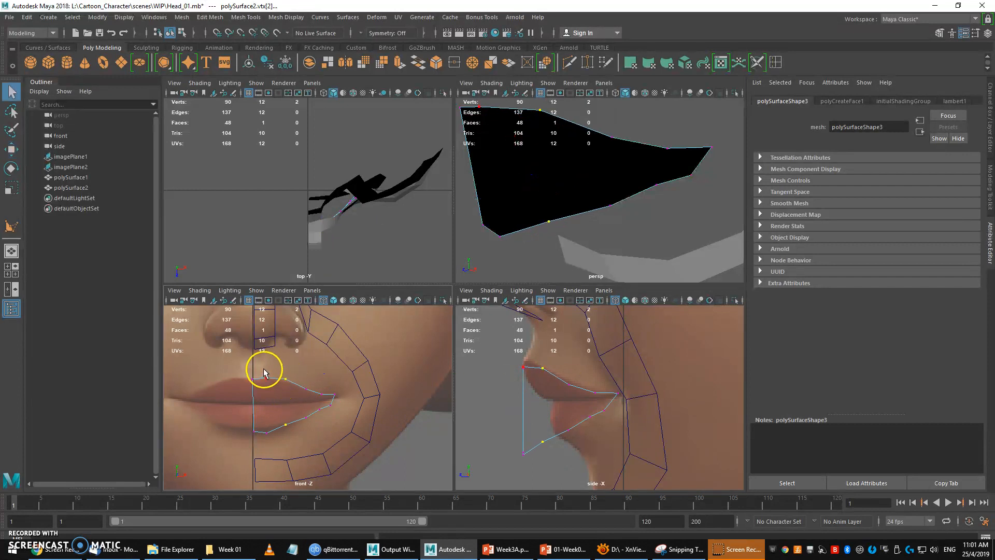
Move the vertices nearer the centreline back in the side view, fitting the lower one to the lower lip
{"action": "left_click_drag", "start_coordinate": [280, 441], "coordinate": [280, 443]}
{"action": "key", "text": "w"}
{"action": "left_click_drag", "start_coordinate": [524, 409], "coordinate": [556, 438]}
{"action": "key", "text": "q"}
{"action": "key", "text": "w"}
{"action": "key", "text": "q"}
{"action": "key", "text": "w"}
{"action": "key", "text": "q"}
{"action": "key", "text": "w"}
{"action": "key", "text": "q"}
{"action": "key", "text": "w"}
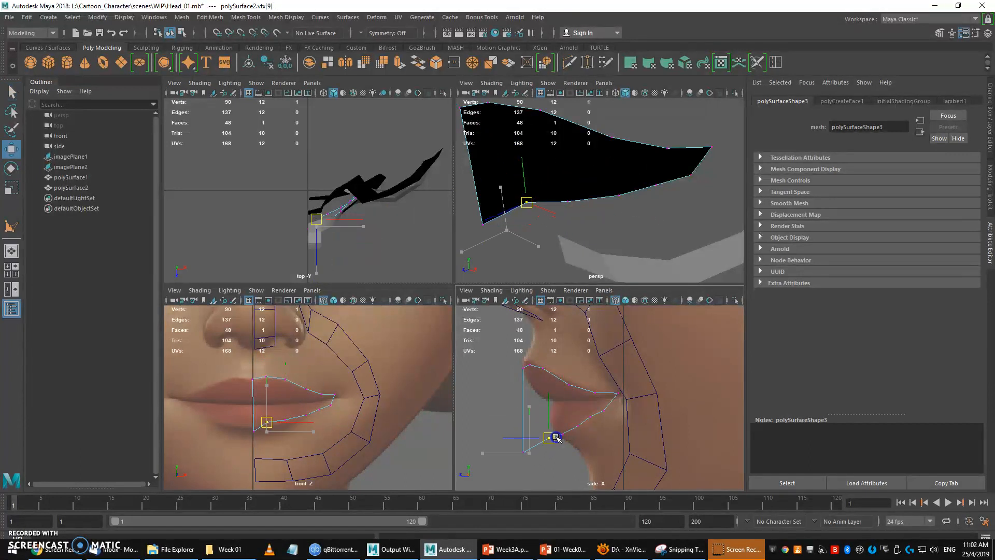
Move the two lowest lip vertices at the centreline back and up to the underside of the lower lip
{"action": "key", "text": "q"}
{"action": "mouse_move", "coordinate": [275, 418]}
{"action": "left_mouse_down"}
{"action": "mouse_move", "coordinate": [240, 433]}
{"action": "mouse_move", "coordinate": [246, 424]}
{"action": "mouse_move", "coordinate": [274, 436]}
{"action": "left_mouse_up"}
{"action": "key", "text": "w"}
{"action": "key", "text": "q"}
{"action": "key", "text": "w"}
{"action": "key", "text": "q"}
{"action": "key", "text": "w"}
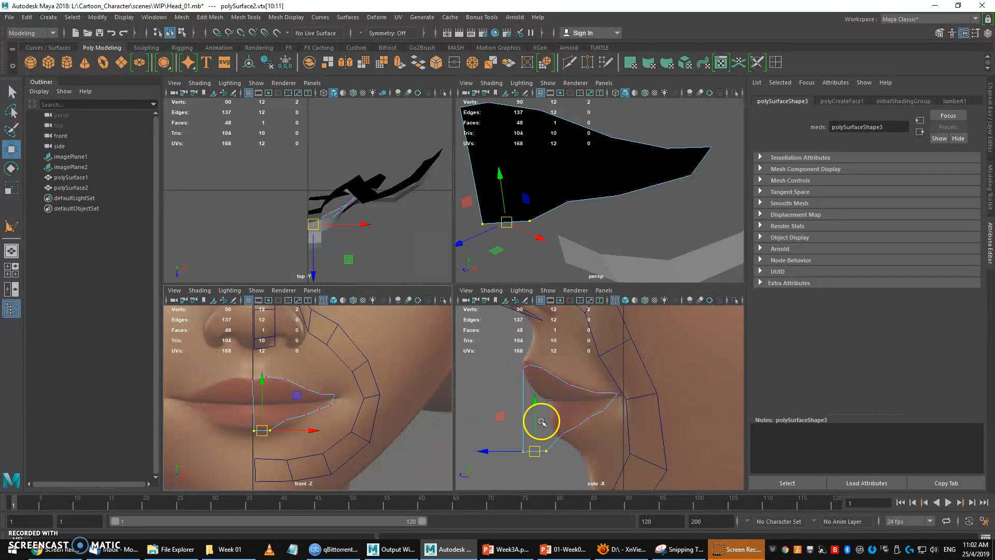
{"action": "left_click_drag", "start_coordinate": [515, 450], "coordinate": [539, 443]}
{"action": "left_click", "coordinate": [551, 410]}
{"action": "key", "text": "ctrl+z"}
{"action": "left_click_drag", "start_coordinate": [553, 406], "coordinate": [551, 395]}
{"action": "key", "text": "q"}
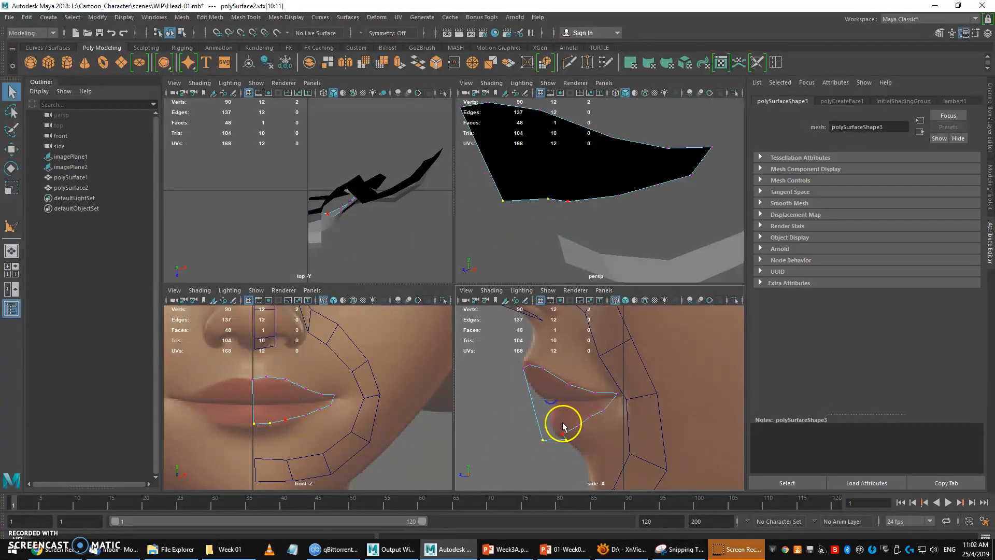
Refine the lower-lip vertices near the centreline and lower the bottom pair slightly
{"action": "key", "text": "w"}
{"action": "left_click", "coordinate": [570, 435]}
{"action": "key", "text": "q"}
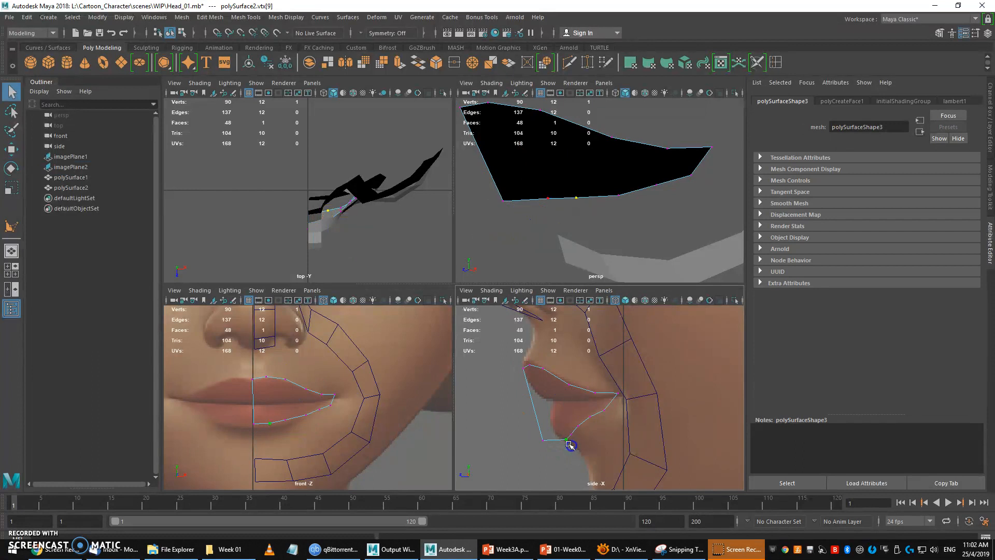
{"action": "key", "text": "w"}
{"action": "key", "text": "q"}
{"action": "left_click_drag", "start_coordinate": [248, 413], "coordinate": [278, 431]}
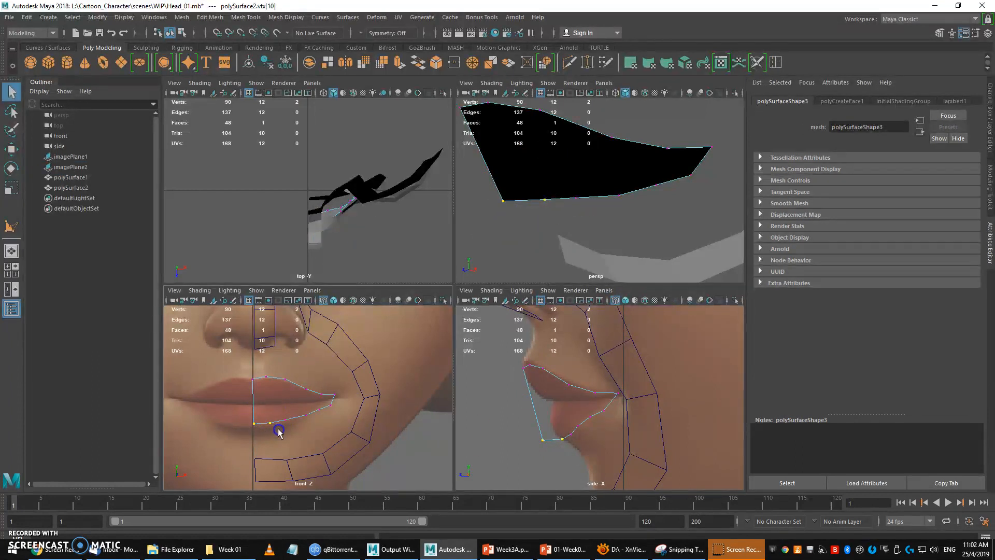
{"action": "key", "text": "w"}
{"action": "left_click_drag", "start_coordinate": [263, 389], "coordinate": [263, 402]}
{"action": "key", "text": "q"}
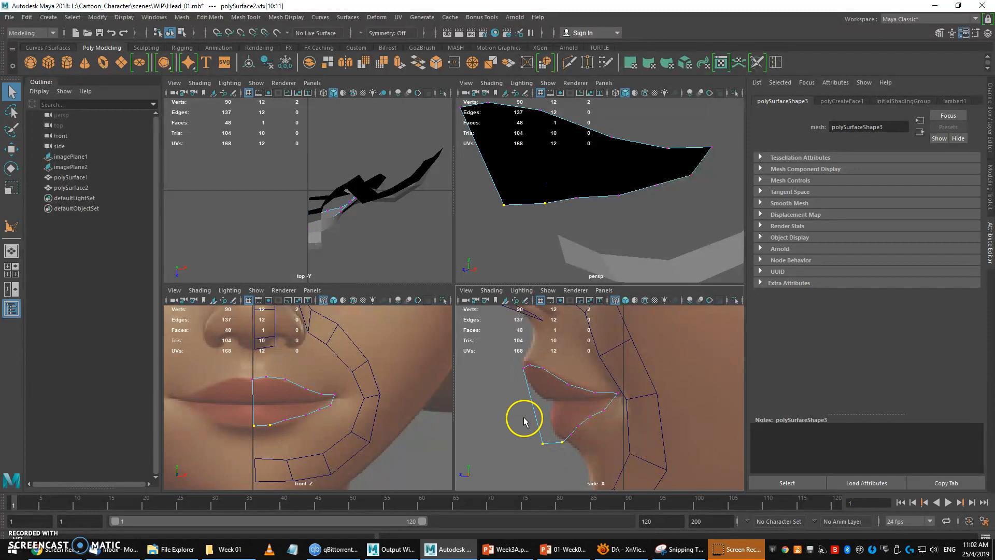
Enlarge the perspective view, then extrude the lip face and scale it inward into a thin border
{"action": "key", "text": "f"}
{"action": "right_click_drag", "start_coordinate": [579, 212], "coordinate": [629, 173]}
{"action": "key", "text": "space"}
{"action": "left_click_drag", "start_coordinate": [528, 262], "coordinate": [437, 269], "text": "alt"}
{"action": "scroll", "coordinate": [436, 268], "scroll_direction": "up", "scroll_amount": 5}
{"action": "middle_click_drag", "start_coordinate": [446, 280], "coordinate": [454, 273], "text": "alt"}
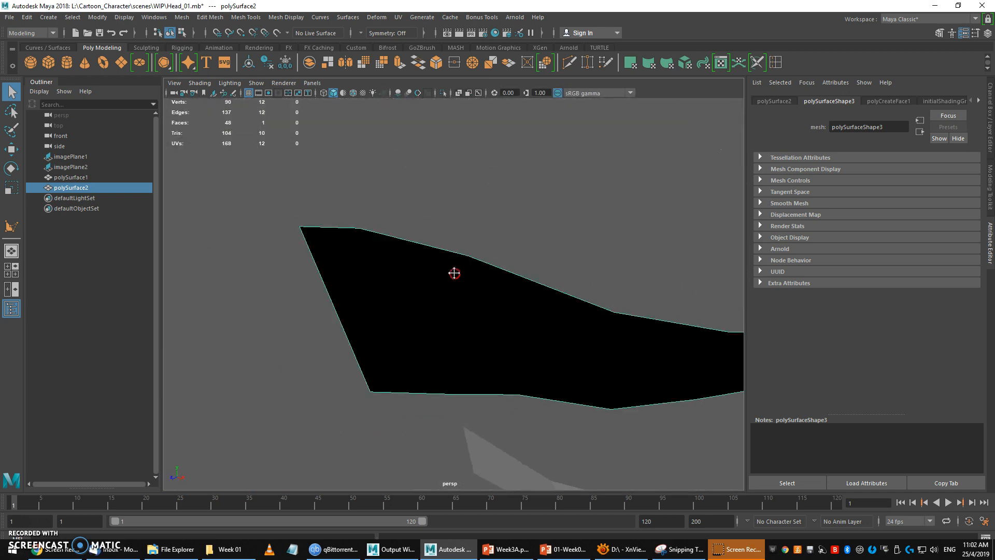
{"action": "right_click_drag", "start_coordinate": [444, 275], "coordinate": [444, 288]}
{"action": "left_click_drag", "start_coordinate": [467, 240], "coordinate": [506, 256], "text": "alt"}
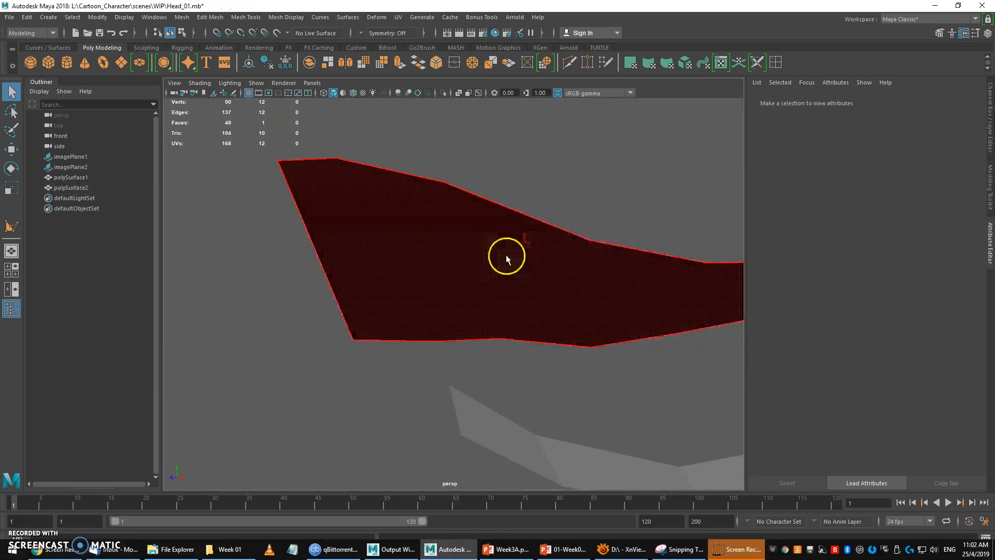
{"action": "left_click", "coordinate": [475, 254]}
{"action": "right_click_drag", "start_coordinate": [464, 250], "coordinate": [464, 270], "text": "shift"}
{"action": "left_click_drag", "start_coordinate": [508, 255], "coordinate": [344, 260]}
{"action": "key", "text": "ctrl+z"}
{"action": "key", "text": "r"}
Delete the inner lip face and the centreline border face, leaving an open strip of quads
{"action": "key", "text": "Delete"}
{"action": "left_click", "coordinate": [468, 263]}
{"action": "key", "text": "Delete"}
{"action": "left_click", "coordinate": [329, 271]}
{"action": "key", "text": "Delete"}
{"action": "key", "text": "F8"}
{"action": "left_click", "coordinate": [460, 192]}
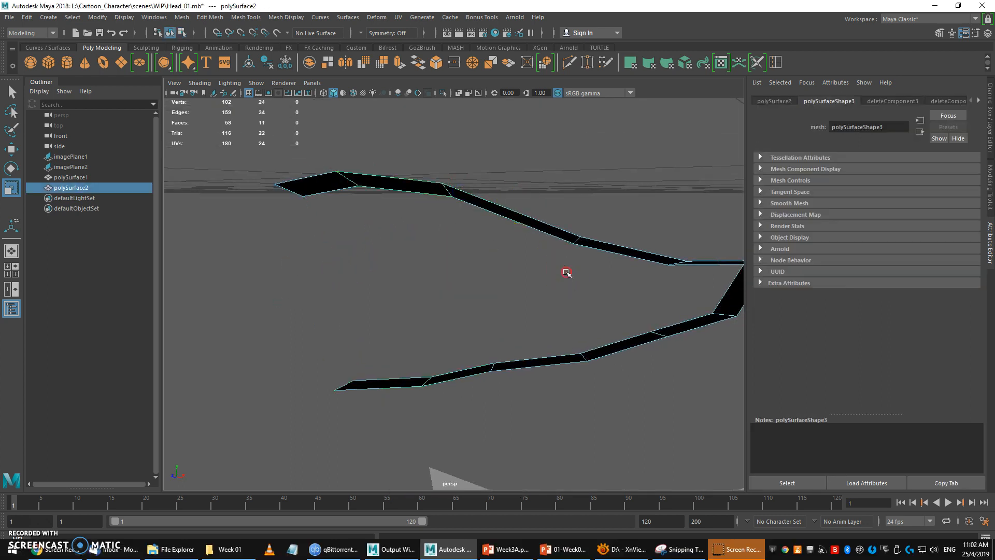
Examine the lip strip's faces from both sides to check which way their normals point
{"action": "scroll", "coordinate": [567, 272], "scroll_direction": "down", "scroll_amount": 5}
{"action": "mouse_move", "coordinate": [544, 263]}
{"action": "left_mouse_down", "text": "alt"}
{"action": "mouse_move", "coordinate": [497, 263]}
{"action": "mouse_move", "coordinate": [526, 265]}
{"action": "left_mouse_up", "text": "alt"}
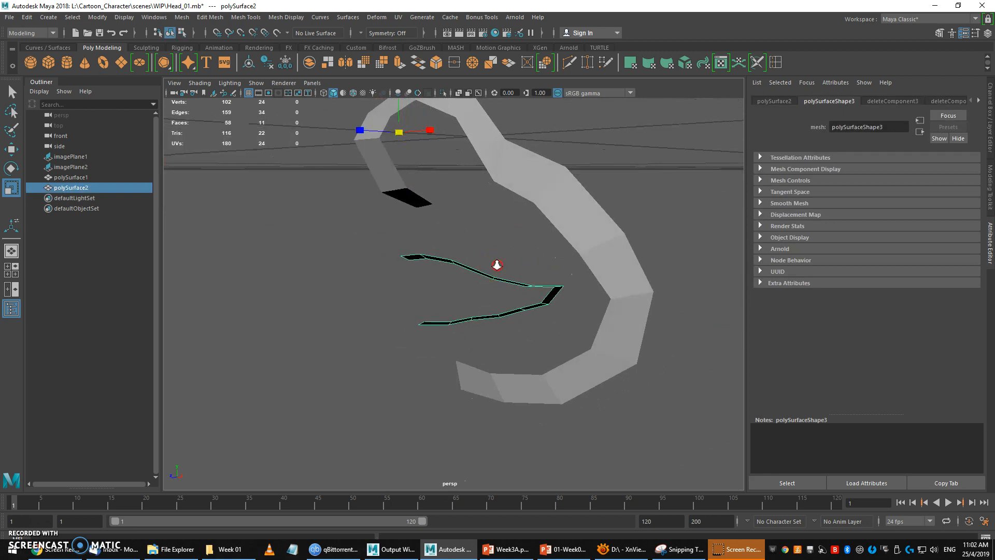
{"action": "scroll", "coordinate": [496, 264], "scroll_direction": "up", "scroll_amount": 4}
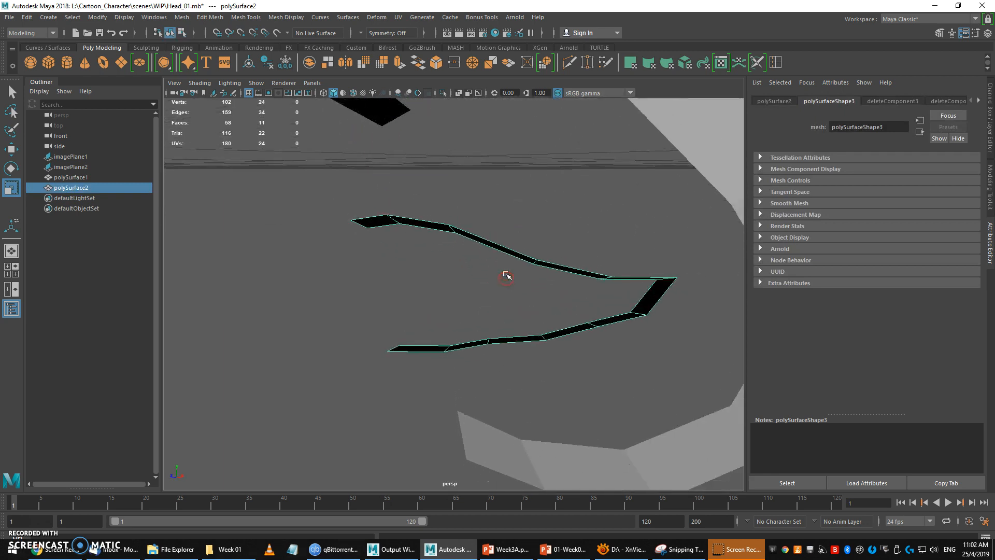
{"action": "right_click_drag", "start_coordinate": [497, 250], "coordinate": [497, 274]}
{"action": "left_click", "coordinate": [509, 254]}
{"action": "left_click", "coordinate": [538, 261]}
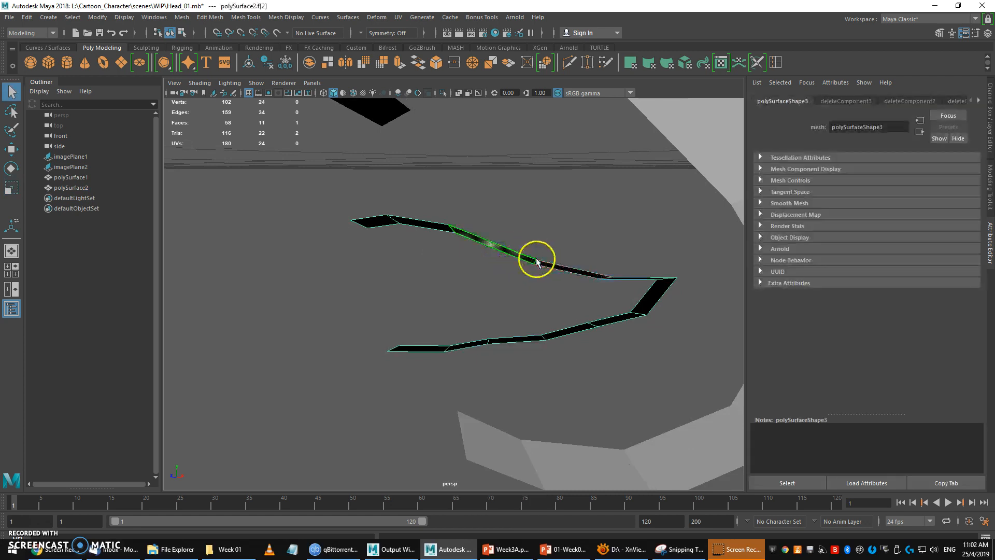
{"action": "left_click_drag", "start_coordinate": [522, 262], "coordinate": [334, 268], "text": "alt"}
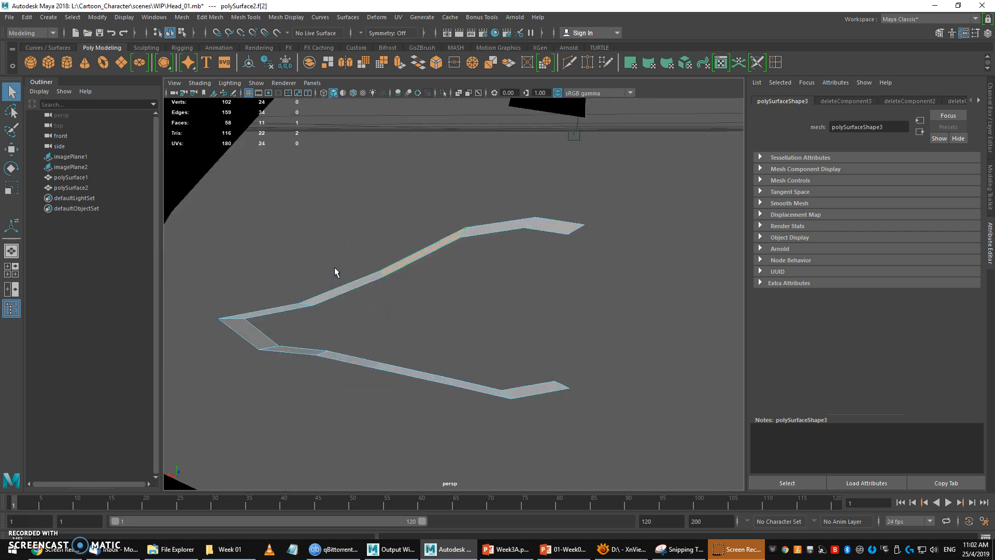
{"action": "left_click_drag", "start_coordinate": [381, 253], "coordinate": [515, 241], "text": "alt"}
Select all faces of the lip strip and reverse their normals
{"action": "left_click_drag", "start_coordinate": [338, 203], "coordinate": [737, 384]}
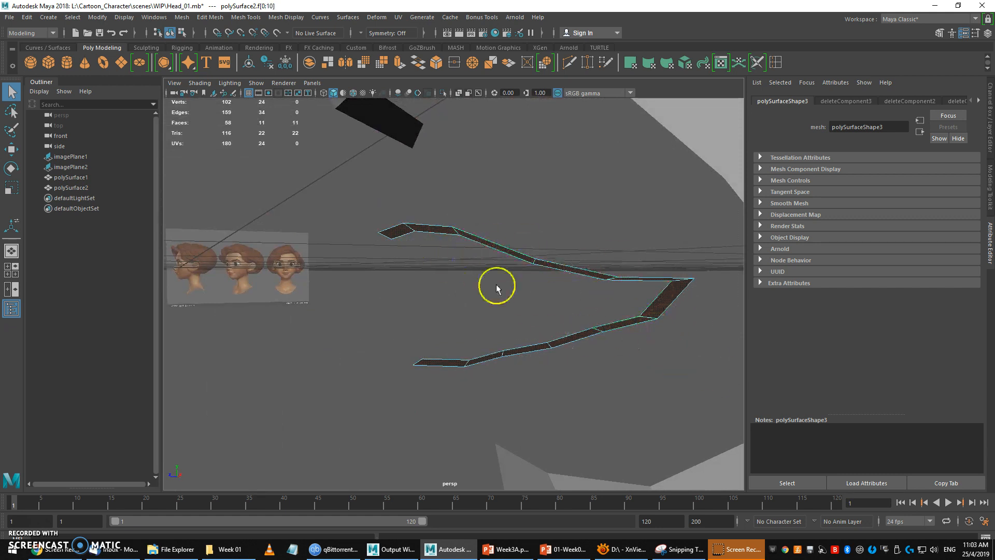
{"action": "left_click", "coordinate": [284, 18]}
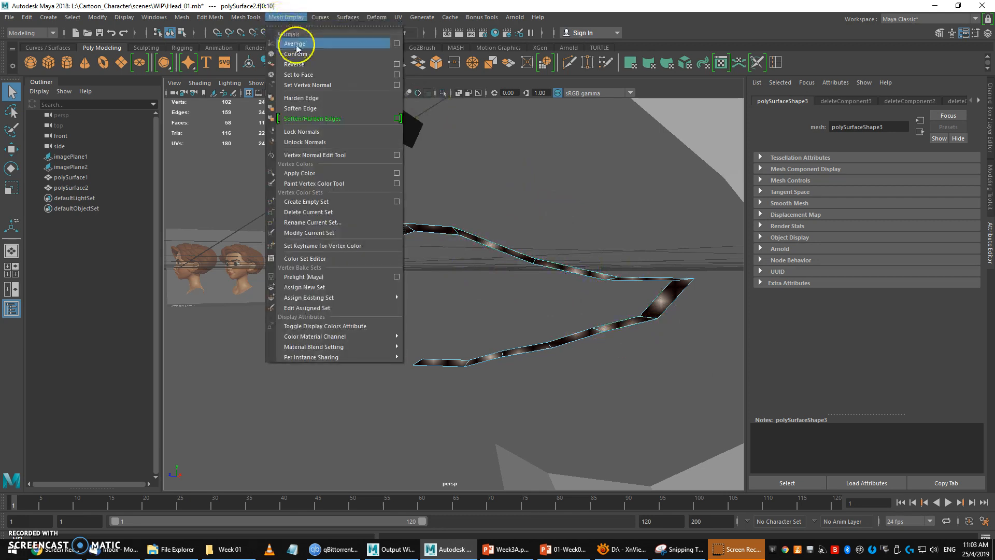
{"action": "left_click", "coordinate": [306, 65]}
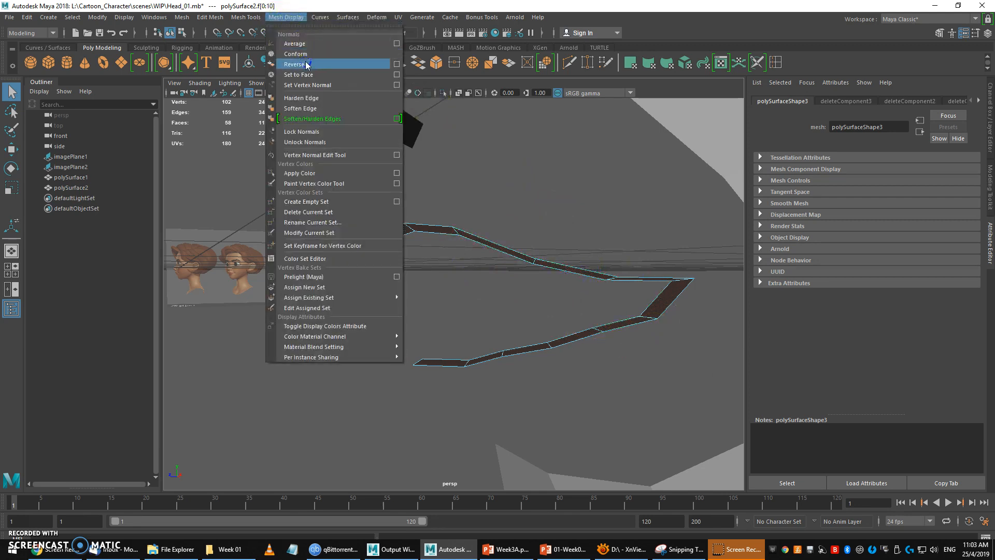
In an enlarged front view, move the two inner upper-lip vertices nearest the centreline down toward the mouth line
{"action": "right_click_drag", "start_coordinate": [444, 226], "coordinate": [391, 237]}
{"action": "left_click", "coordinate": [453, 238]}
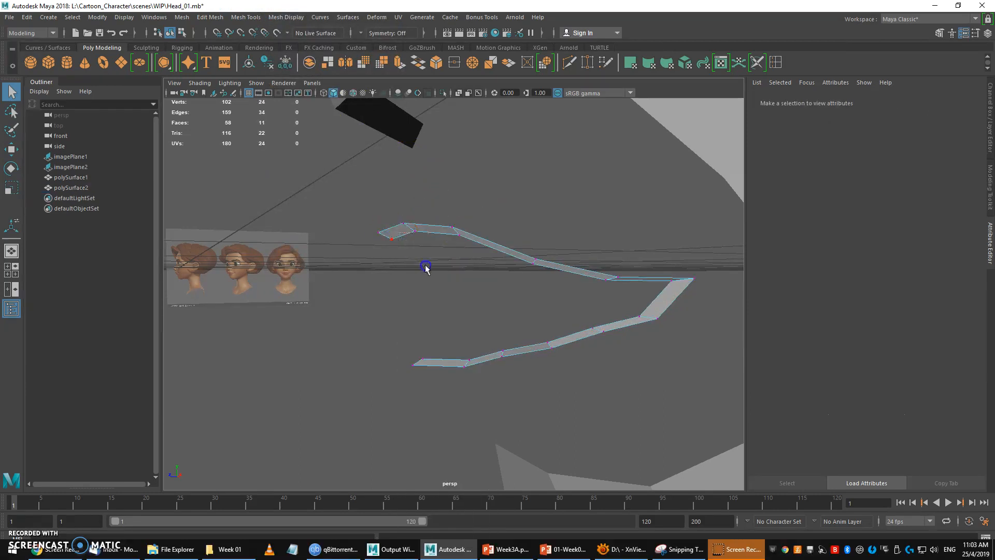
{"action": "left_click_drag", "start_coordinate": [425, 266], "coordinate": [425, 267]}
{"action": "key", "text": "space"}
{"action": "key", "text": "space"}
{"action": "scroll", "coordinate": [437, 350], "scroll_direction": "up", "scroll_amount": 3}
{"action": "key", "text": "w"}
{"action": "left_click_drag", "start_coordinate": [317, 263], "coordinate": [309, 312]}
{"action": "key", "text": "q"}
{"action": "left_click_drag", "start_coordinate": [342, 248], "coordinate": [346, 295]}
{"action": "key", "text": "w"}
{"action": "key", "text": "q"}
Lower the inner mid-section vertices of the upper lip to continue the edge above the mouth line
{"action": "left_click_drag", "start_coordinate": [396, 267], "coordinate": [399, 270]}
{"action": "key", "text": "w"}
{"action": "left_click_drag", "start_coordinate": [396, 258], "coordinate": [525, 336]}
{"action": "key", "text": "q"}
{"action": "key", "text": "w"}
{"action": "key", "text": "q"}
{"action": "left_click", "coordinate": [487, 308]}
{"action": "key", "text": "w"}
Reposition the inner vertices near the mouth corner to follow the mouth opening
{"action": "key", "text": "q"}
{"action": "key", "text": "w"}
{"action": "key", "text": "q"}
{"action": "left_click", "coordinate": [517, 300]}
{"action": "key", "text": "w"}
{"action": "key", "text": "q"}
{"action": "key", "text": "w"}
{"action": "key", "text": "q"}
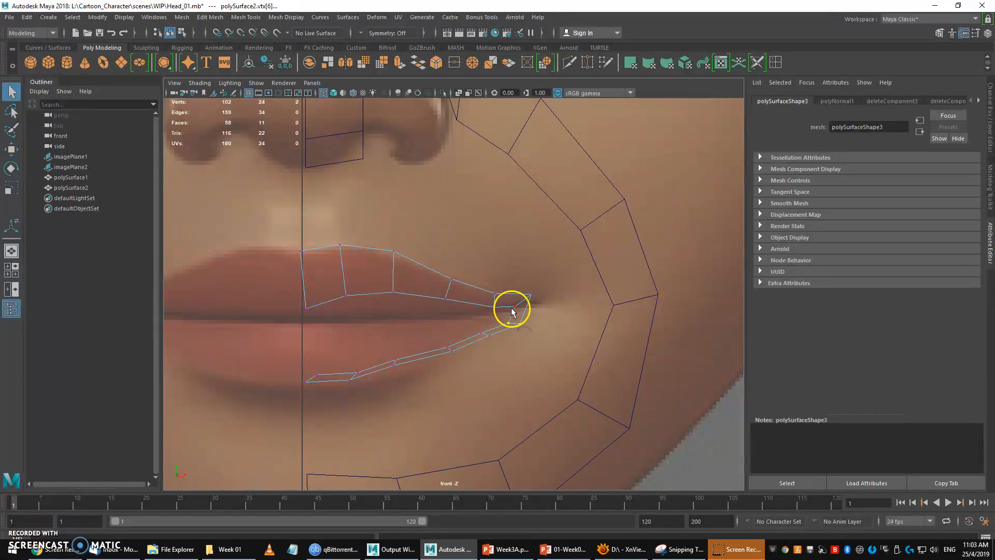
Insert an edge loop across the lip strip at the mouth corner and reposition the corner vertices to match the reference
{"action": "key", "text": "w"}
{"action": "left_click_drag", "start_coordinate": [540, 298], "coordinate": [541, 298]}
{"action": "left_click", "coordinate": [777, 63]}
{"action": "middle_click_drag", "start_coordinate": [513, 257], "coordinate": [468, 262], "text": "alt"}
{"action": "right_click_drag", "start_coordinate": [468, 262], "coordinate": [526, 320], "text": "alt"}
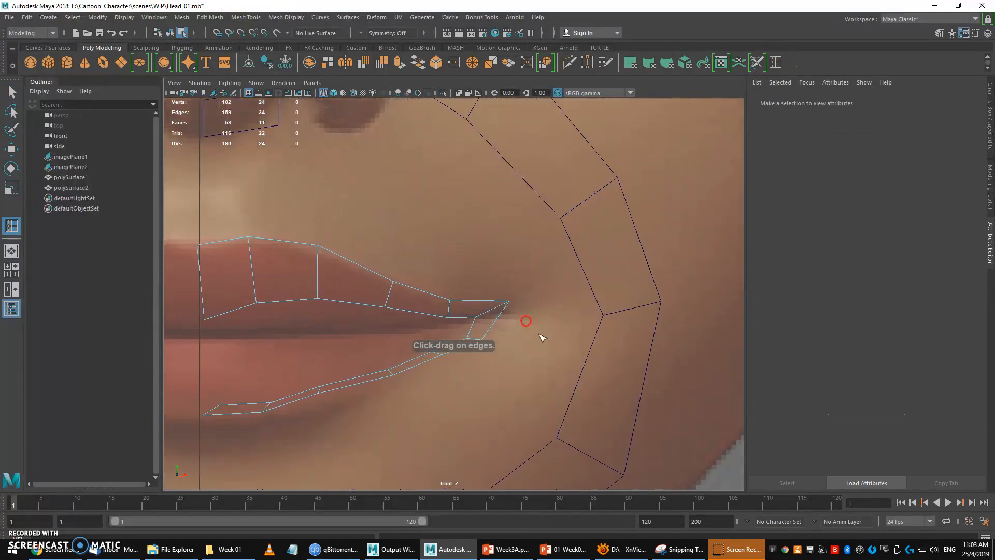
{"action": "key", "text": "w"}
{"action": "key", "text": "q"}
{"action": "key", "text": "w"}
{"action": "left_click_drag", "start_coordinate": [482, 328], "coordinate": [503, 324]}
Raise the two inner lower-lip vertices nearest the centreline up toward the mouth line
{"action": "key", "text": "q"}
{"action": "right_click_drag", "start_coordinate": [473, 332], "coordinate": [428, 252]}
{"action": "left_click_drag", "start_coordinate": [196, 388], "coordinate": [213, 402]}
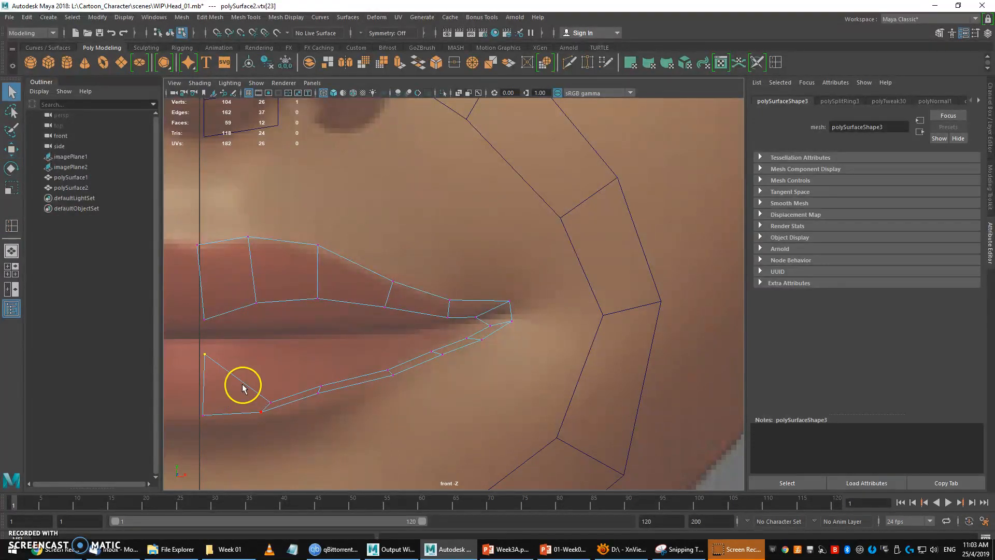
{"action": "left_click_drag", "start_coordinate": [279, 404], "coordinate": [279, 406]}
{"action": "key", "text": "w"}
{"action": "left_click_drag", "start_coordinate": [271, 402], "coordinate": [255, 359]}
{"action": "key", "text": "q"}
Raise the remaining inner lower-lip vertices toward the mouth corner so the edge runs just below the mouth line
{"action": "left_click_drag", "start_coordinate": [328, 390], "coordinate": [329, 390]}
{"action": "key", "text": "w"}
{"action": "left_click_drag", "start_coordinate": [327, 391], "coordinate": [435, 362]}
{"action": "key", "text": "q"}
{"action": "key", "text": "w"}
{"action": "key", "text": "q"}
{"action": "key", "text": "w"}
{"action": "left_click_drag", "start_coordinate": [434, 360], "coordinate": [451, 374]}
{"action": "key", "text": "q"}
{"action": "key", "text": "w"}
{"action": "mouse_move", "coordinate": [458, 331]}
{"action": "left_mouse_down"}
{"action": "mouse_move", "coordinate": [470, 344]}
{"action": "mouse_move", "coordinate": [456, 332]}
{"action": "left_mouse_up"}
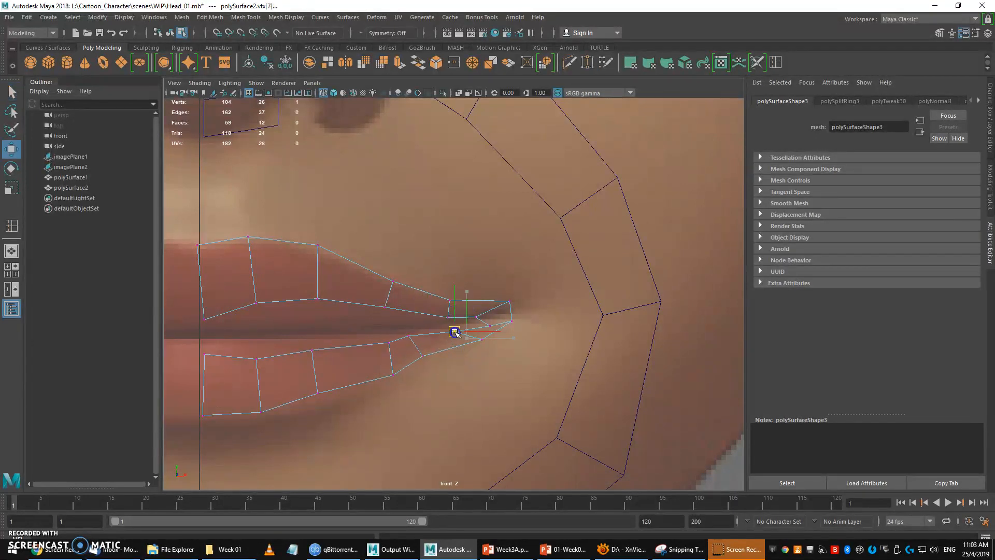
Shift the vertices in the outer half of the lower lip to follow its outline and even out the face spacing
{"action": "key", "text": "q"}
{"action": "left_click_drag", "start_coordinate": [382, 358], "coordinate": [380, 383]}
{"action": "key", "text": "w"}
{"action": "key", "text": "q"}
{"action": "key", "text": "w"}
{"action": "left_click_drag", "start_coordinate": [373, 338], "coordinate": [410, 360]}
{"action": "key", "text": "q"}
{"action": "key", "text": "w"}
{"action": "key", "text": "q"}
Reshape the vertices around the mouth corner so the upper and lower lip taper into the corner point
{"action": "left_click", "coordinate": [481, 341]}
{"action": "key", "text": "w"}
{"action": "left_click_drag", "start_coordinate": [481, 342], "coordinate": [513, 306]}
{"action": "key", "text": "q"}
{"action": "key", "text": "w"}
{"action": "key", "text": "q"}
{"action": "key", "text": "w"}
{"action": "key", "text": "q"}
{"action": "key", "text": "w"}
{"action": "key", "text": "q"}
{"action": "left_click", "coordinate": [474, 317]}
{"action": "key", "text": "w"}
{"action": "left_click_drag", "start_coordinate": [454, 362], "coordinate": [455, 363]}
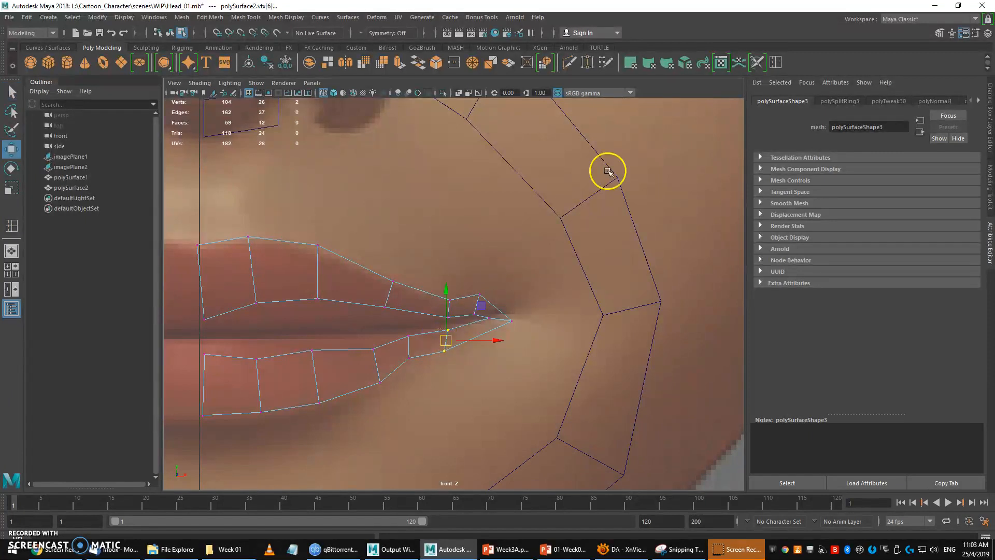
Insert an edge loop across the lower lip just short of the mouth corner and switch to vertex selection
{"action": "left_click", "coordinate": [757, 63]}
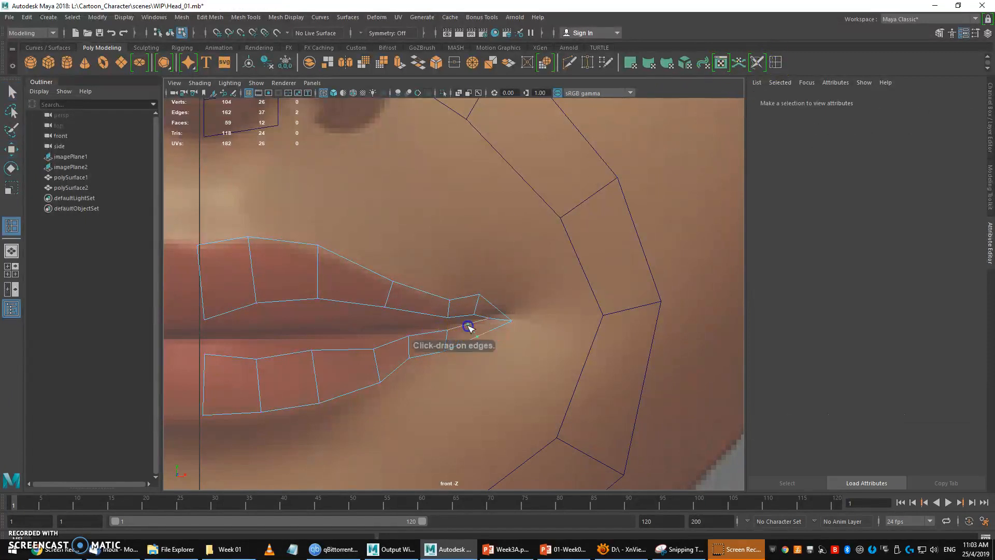
{"action": "left_click", "coordinate": [472, 325]}
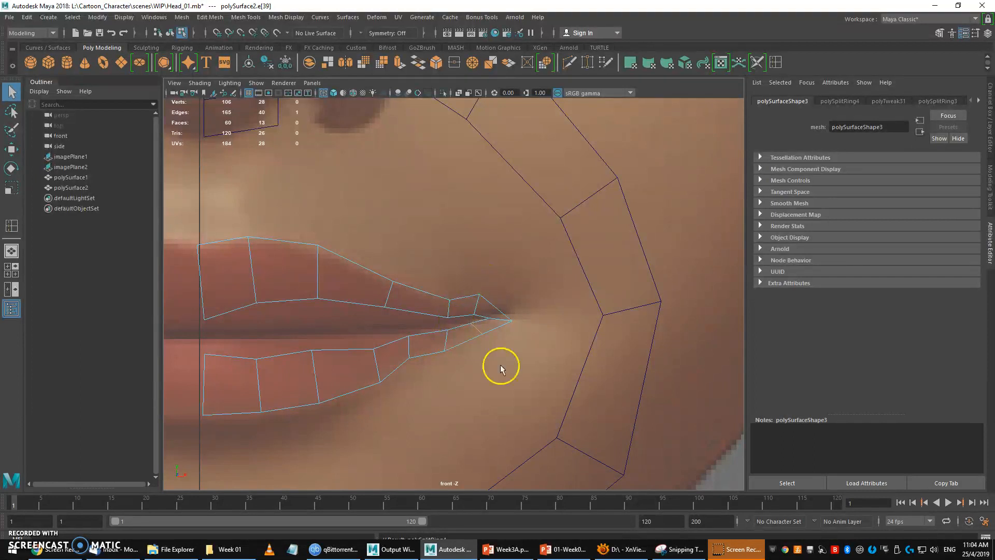
{"action": "middle_click_drag", "start_coordinate": [522, 271], "coordinate": [489, 281], "text": "alt"}
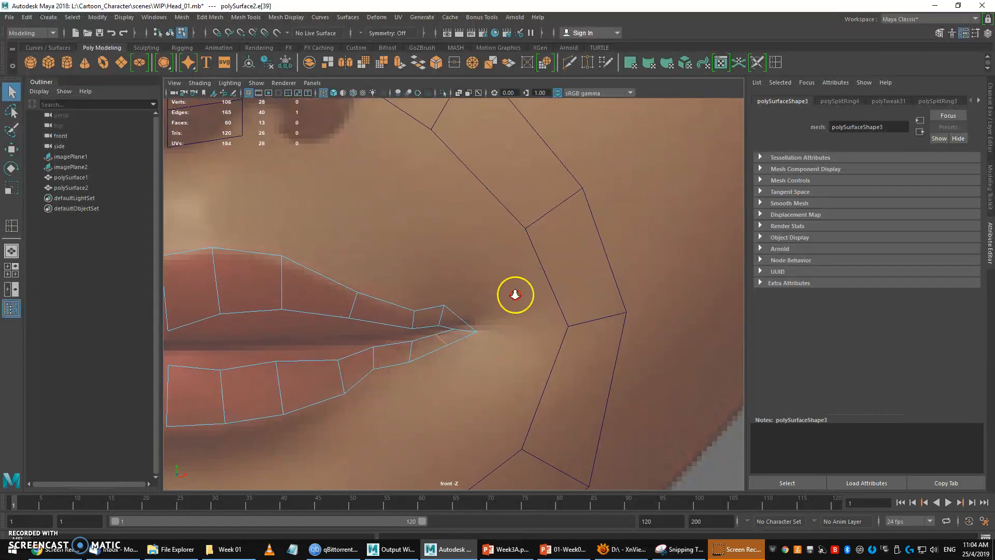
{"action": "right_click_drag", "start_coordinate": [490, 281], "coordinate": [532, 304], "text": "alt"}
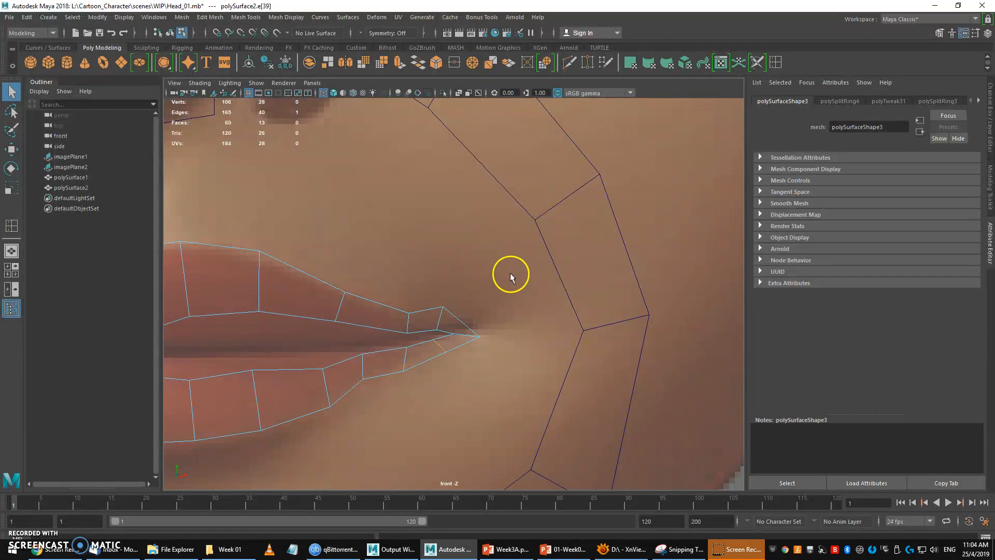
{"action": "middle_click_drag", "start_coordinate": [503, 288], "coordinate": [480, 298], "text": "alt"}
{"action": "right_click_drag", "start_coordinate": [480, 298], "coordinate": [519, 339], "text": "alt"}
{"action": "middle_click_drag", "start_coordinate": [519, 339], "coordinate": [528, 323], "text": "alt"}
{"action": "right_click_drag", "start_coordinate": [527, 323], "coordinate": [527, 342], "text": "alt"}
{"action": "right_click", "coordinate": [444, 347]}
{"action": "right_click_drag", "start_coordinate": [429, 341], "coordinate": [371, 254]}
Adjust the upper-lip vertices just inside the mouth corner in the enlarged front view
{"action": "left_click", "coordinate": [470, 340]}
{"action": "left_click_drag", "start_coordinate": [395, 301], "coordinate": [410, 330]}
{"action": "key", "text": "w"}
{"action": "key", "text": "q"}
{"action": "left_click_drag", "start_coordinate": [458, 331], "coordinate": [434, 353]}
{"action": "key", "text": "w"}
{"action": "key", "text": "q"}
Reposition the lower-lip vertices beside the mouth corner in the front view to smooth the taper
{"action": "key", "text": "w"}
{"action": "left_click_drag", "start_coordinate": [429, 348], "coordinate": [408, 374]}
{"action": "key", "text": "q"}
{"action": "key", "text": "w"}
{"action": "left_click_drag", "start_coordinate": [399, 359], "coordinate": [403, 359]}
{"action": "key", "text": "q"}
{"action": "left_click_drag", "start_coordinate": [375, 419], "coordinate": [375, 420]}
{"action": "left_click_drag", "start_coordinate": [343, 394], "coordinate": [369, 412]}
{"action": "key", "text": "w"}
{"action": "left_click_drag", "start_coordinate": [354, 407], "coordinate": [375, 392]}
{"action": "key", "text": "q"}
{"action": "key", "text": "w"}
{"action": "mouse_move", "coordinate": [440, 337]}
{"action": "left_mouse_down"}
{"action": "mouse_move", "coordinate": [461, 359]}
{"action": "mouse_move", "coordinate": [440, 350]}
{"action": "left_mouse_up"}
{"action": "key", "text": "q"}
In an enlarged side view, move the mouth-corner vertices and the adjacent upper-lip vertices to match the profile reference
{"action": "key", "text": "space"}
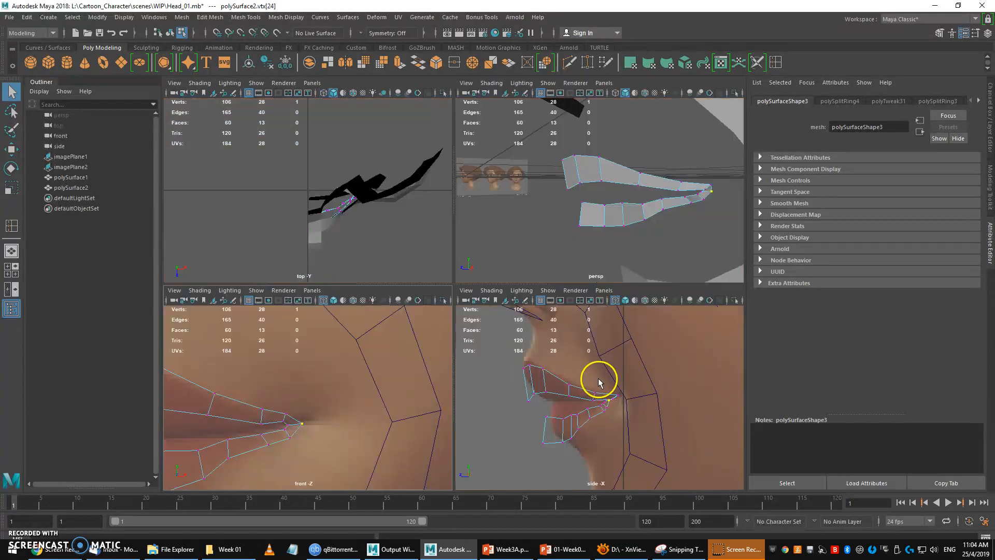
{"action": "key", "text": "space"}
{"action": "scroll", "coordinate": [435, 327], "scroll_direction": "up", "scroll_amount": 4}
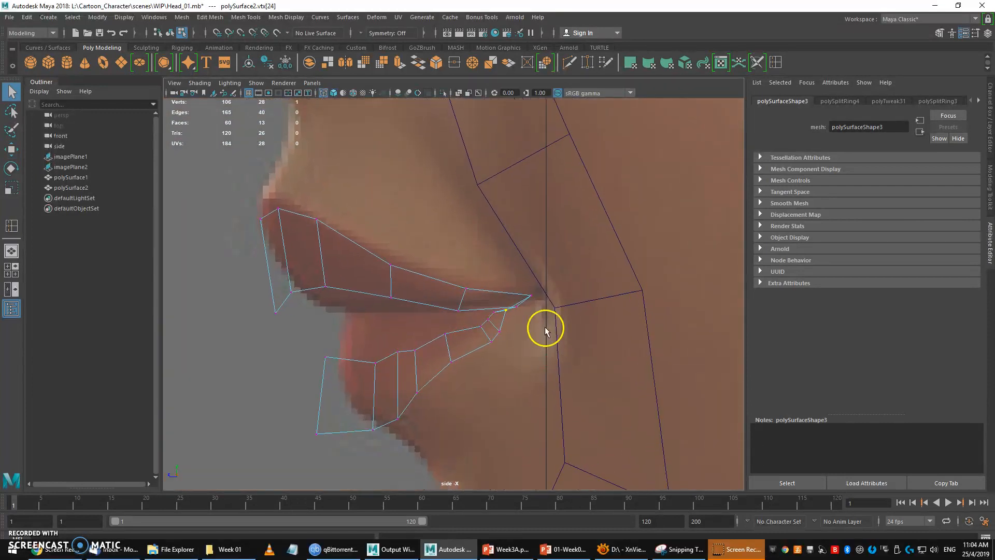
{"action": "key", "text": "w"}
{"action": "key", "text": "q"}
{"action": "left_click_drag", "start_coordinate": [511, 315], "coordinate": [473, 293]}
{"action": "key", "text": "w"}
{"action": "key", "text": "q"}
{"action": "key", "text": "w"}
{"action": "key", "text": "q"}
{"action": "left_click", "coordinate": [469, 289]}
{"action": "key", "text": "w"}
{"action": "key", "text": "q"}
Move the inner lower-lip vertices up toward the mouth line in the side view, working from the corner to the front
{"action": "key", "text": "w"}
{"action": "left_click_drag", "start_coordinate": [437, 325], "coordinate": [449, 343]}
{"action": "key", "text": "q"}
{"action": "key", "text": "w"}
{"action": "left_click_drag", "start_coordinate": [389, 341], "coordinate": [425, 355]}
{"action": "key", "text": "q"}
{"action": "key", "text": "w"}
{"action": "left_click_drag", "start_coordinate": [414, 355], "coordinate": [430, 333]}
{"action": "key", "text": "q"}
{"action": "left_click", "coordinate": [362, 355]}
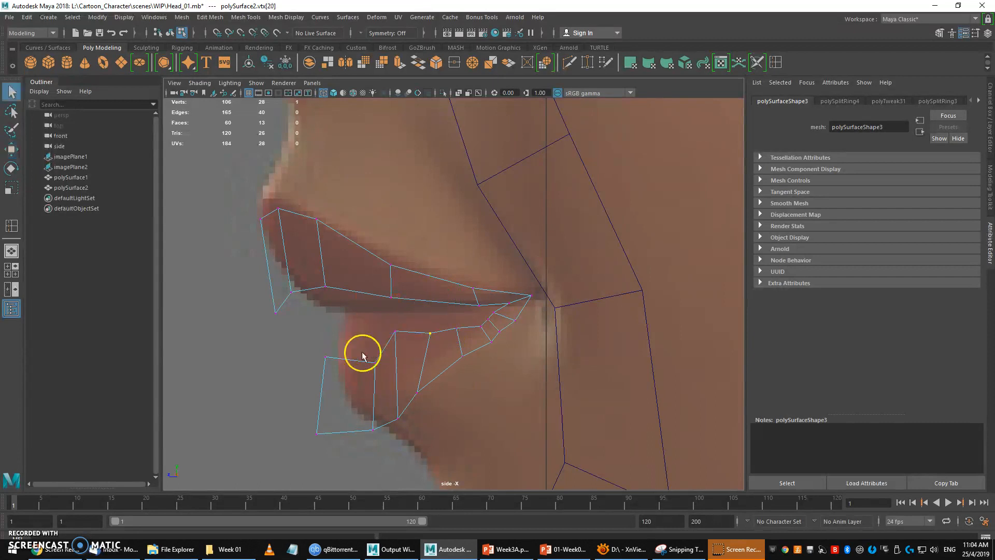
{"action": "key", "text": "w"}
{"action": "left_click_drag", "start_coordinate": [378, 365], "coordinate": [362, 345]}
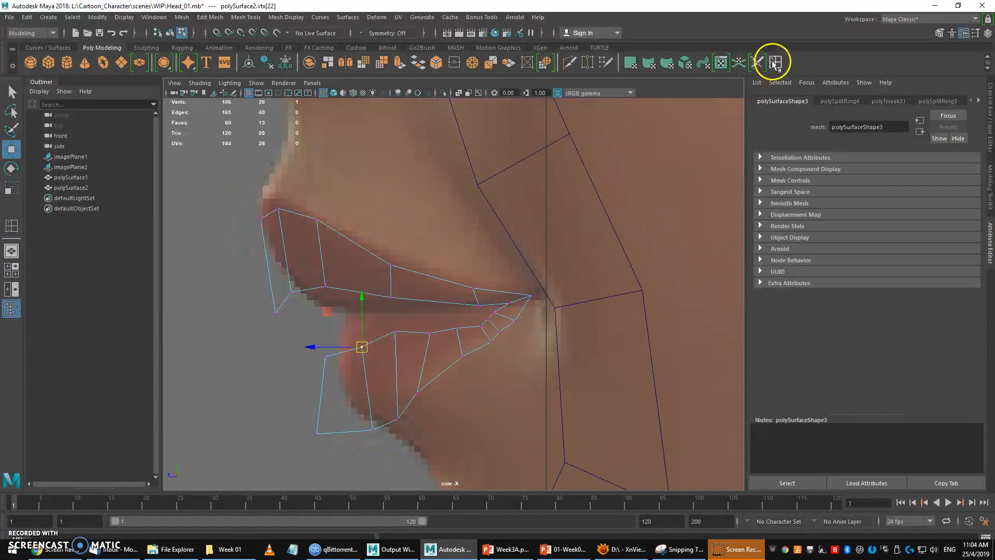
Insert an edge loop lengthwise through the middle of the lip strip and switch to vertex selection
{"action": "left_click", "coordinate": [773, 62]}
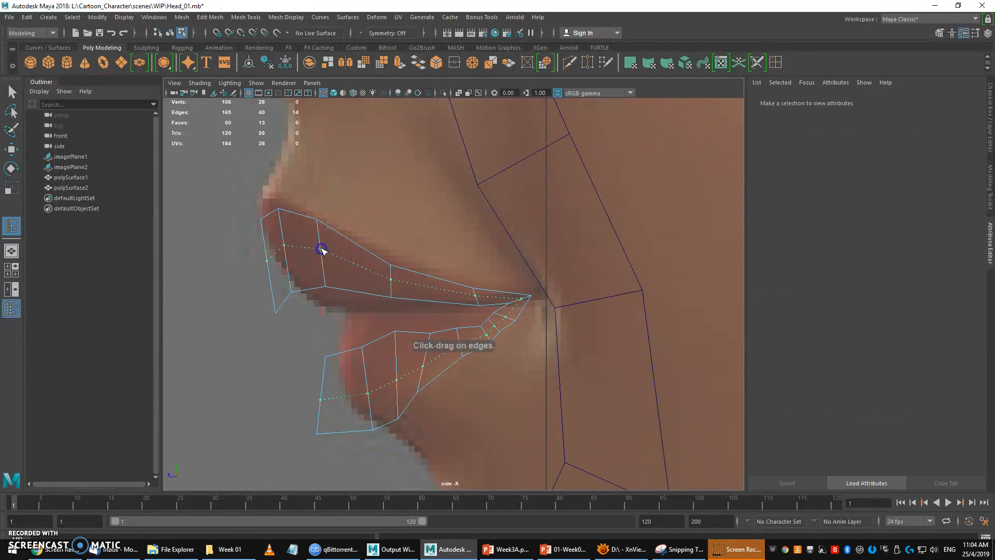
{"action": "left_click", "coordinate": [321, 251]}
{"action": "key", "text": "q"}
{"action": "right_click_drag", "start_coordinate": [321, 251], "coordinate": [263, 246]}
Move the two front inner upper-lip vertices back to the lip's profile contour in the side view
{"action": "left_click", "coordinate": [326, 285]}
{"action": "key", "text": "w"}
{"action": "left_click_drag", "start_coordinate": [325, 283], "coordinate": [342, 296]}
{"action": "left_click", "coordinate": [275, 309]}
{"action": "left_click_drag", "start_coordinate": [276, 310], "coordinate": [312, 303]}
Raise the front inner lower-lip vertices in the side view and pull the foremost one back to the lip profile
{"action": "key", "text": "q"}
{"action": "left_click", "coordinate": [395, 332]}
{"action": "key", "text": "w"}
{"action": "key", "text": "q"}
{"action": "left_click", "coordinate": [384, 328]}
{"action": "left_click", "coordinate": [396, 331]}
{"action": "key", "text": "w"}
{"action": "left_click_drag", "start_coordinate": [396, 331], "coordinate": [407, 320]}
{"action": "key", "text": "q"}
{"action": "left_click", "coordinate": [362, 348]}
{"action": "key", "text": "w"}
{"action": "left_click_drag", "start_coordinate": [363, 347], "coordinate": [369, 328]}
{"action": "key", "text": "q"}
{"action": "key", "text": "w"}
{"action": "left_click_drag", "start_coordinate": [309, 342], "coordinate": [344, 322]}
Pull the lower lip's front middle and outer vertices back onto the profile contour
{"action": "key", "text": "q"}
{"action": "left_click_drag", "start_coordinate": [304, 372], "coordinate": [353, 368]}
{"action": "key", "text": "w"}
{"action": "key", "text": "q"}
{"action": "left_click_drag", "start_coordinate": [302, 409], "coordinate": [338, 445]}
{"action": "key", "text": "w"}
{"action": "left_click_drag", "start_coordinate": [318, 435], "coordinate": [404, 385]}
{"action": "key", "text": "q"}
Smooth the lower-lip vertices with Average Vertices at 10 iterations
{"action": "key", "text": "w"}
{"action": "key", "text": "q"}
{"action": "left_click", "coordinate": [399, 416]}
{"action": "key", "text": "w"}
{"action": "right_click_drag", "start_coordinate": [404, 386], "coordinate": [423, 374], "text": "shift"}
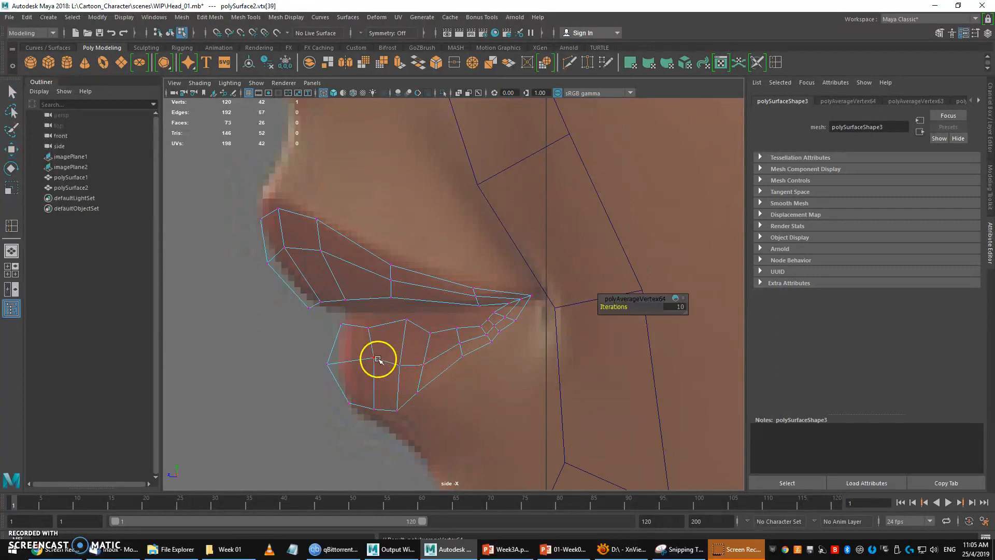
In the front view, lower the two outer lower-lip vertices nearest the centreline toward the lip's bottom edge
{"action": "key", "text": "space"}
{"action": "middle_click_drag", "start_coordinate": [228, 430], "coordinate": [373, 395], "text": "alt"}
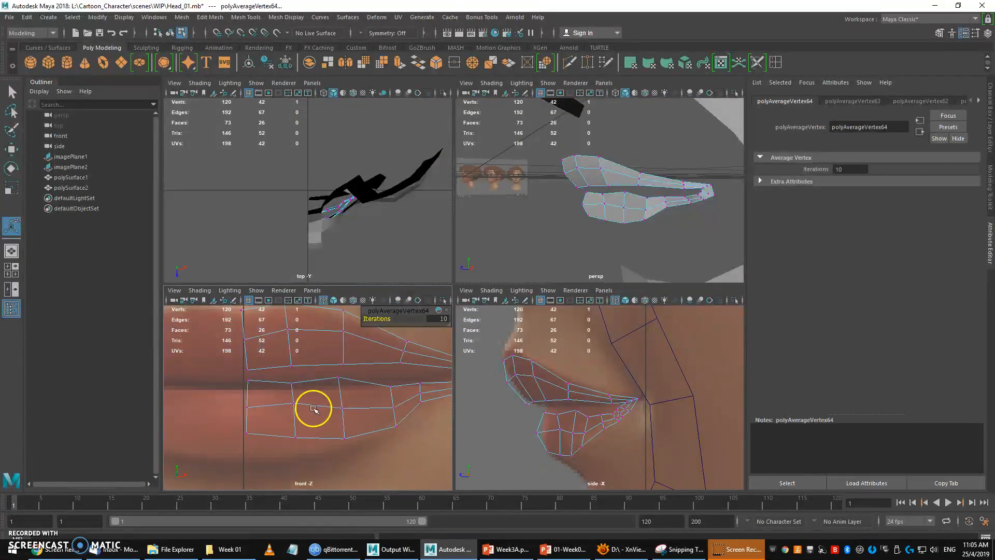
{"action": "left_click_drag", "start_coordinate": [227, 421], "coordinate": [310, 455]}
{"action": "key", "text": "w"}
{"action": "left_click_drag", "start_coordinate": [270, 387], "coordinate": [270, 401]}
{"action": "key", "text": "q"}
{"action": "middle_click_drag", "start_coordinate": [567, 427], "coordinate": [558, 430], "text": "alt"}
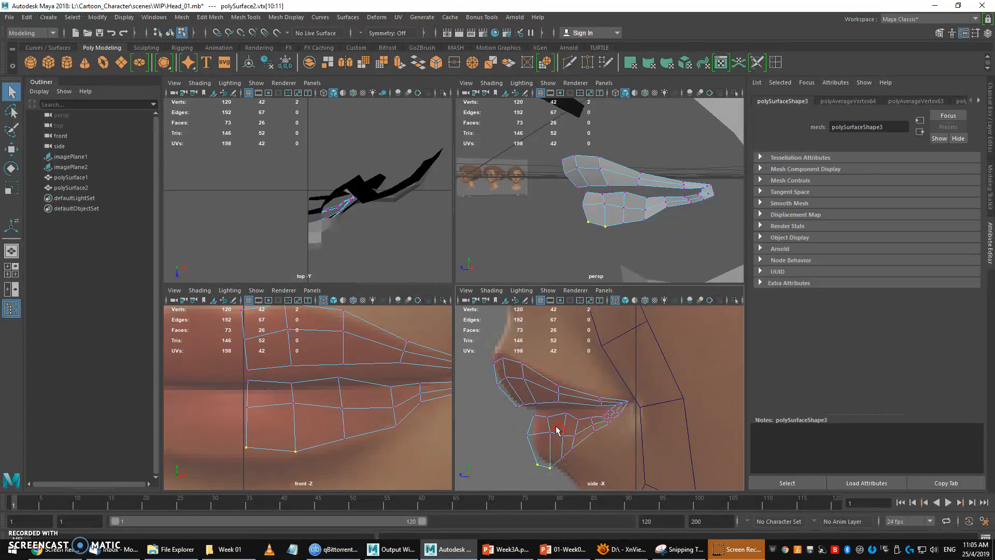
In the side view, reposition the lower lip's middle-row and lower-edge vertices to follow the lip profile
{"action": "right_click_drag", "start_coordinate": [558, 430], "coordinate": [586, 438], "text": "alt"}
{"action": "left_click", "coordinate": [541, 439]}
{"action": "key", "text": "w"}
{"action": "mouse_move", "coordinate": [542, 440]}
{"action": "left_mouse_down"}
{"action": "mouse_move", "coordinate": [528, 443]}
{"action": "mouse_move", "coordinate": [547, 443]}
{"action": "left_mouse_up"}
{"action": "key", "text": "q"}
{"action": "left_click", "coordinate": [556, 443]}
{"action": "key", "text": "w"}
{"action": "key", "text": "q"}
{"action": "left_click", "coordinate": [562, 441]}
{"action": "key", "text": "w"}
{"action": "key", "text": "q"}
{"action": "key", "text": "w"}
{"action": "left_click_drag", "start_coordinate": [564, 483], "coordinate": [539, 459]}
{"action": "key", "text": "q"}
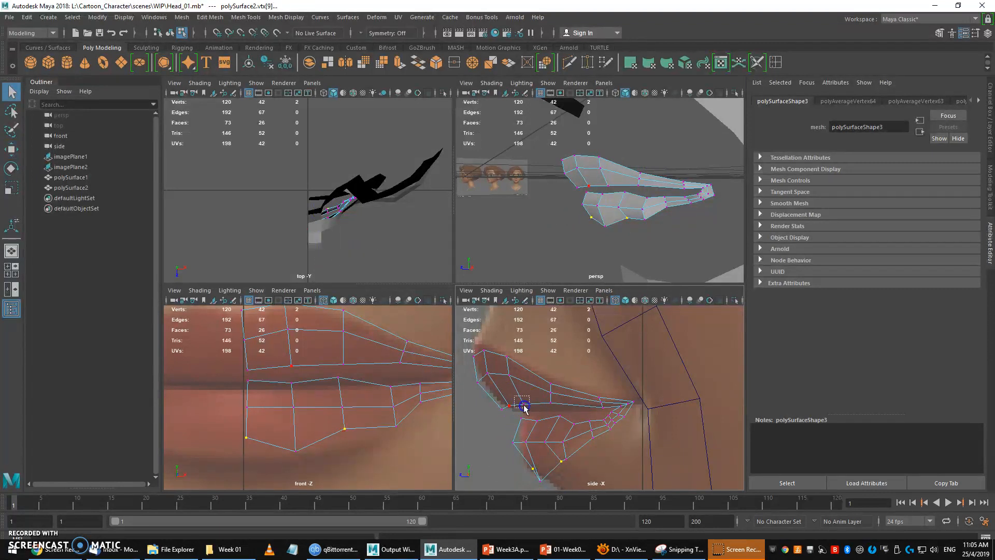
Move the lower lip's lowest front vertex and its neighbours onto the bottom contour of the lip in the side view
{"action": "left_click", "coordinate": [547, 445]}
{"action": "left_click", "coordinate": [539, 483]}
{"action": "key", "text": "w"}
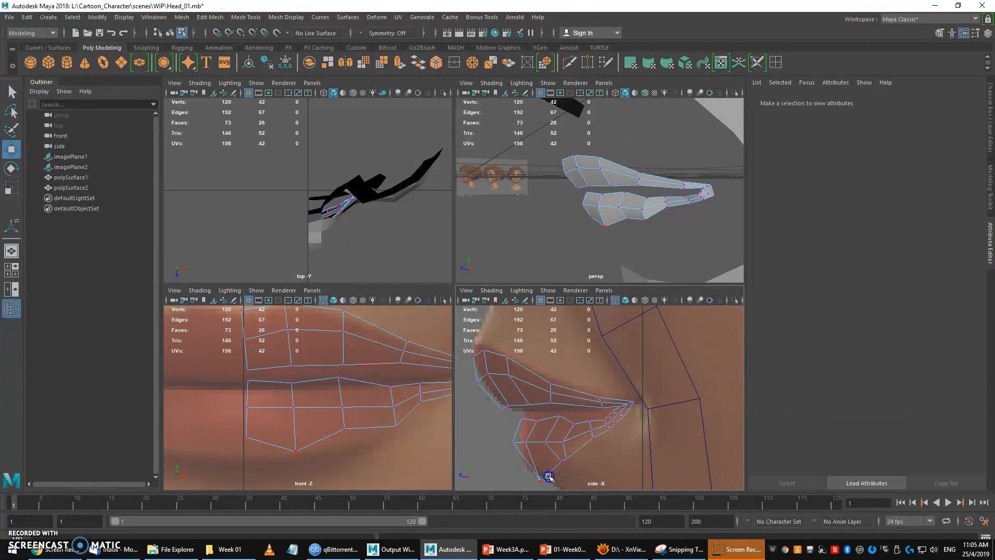
{"action": "left_click", "coordinate": [541, 482]}
{"action": "left_click_drag", "start_coordinate": [540, 482], "coordinate": [578, 457]}
{"action": "key", "text": "q"}
{"action": "key", "text": "w"}
{"action": "key", "text": "q"}
{"action": "key", "text": "w"}
{"action": "key", "text": "q"}
{"action": "key", "text": "w"}
{"action": "key", "text": "q"}
In the front view, lower the lower lip's three bottom-edge and three middle-row vertices nearest the centreline
{"action": "left_click_drag", "start_coordinate": [225, 424], "coordinate": [367, 456]}
{"action": "key", "text": "w"}
{"action": "left_click_drag", "start_coordinate": [295, 386], "coordinate": [296, 404]}
{"action": "key", "text": "q"}
{"action": "left_click_drag", "start_coordinate": [227, 399], "coordinate": [365, 423]}
{"action": "key", "text": "w"}
{"action": "left_click_drag", "start_coordinate": [294, 386], "coordinate": [294, 394]}
{"action": "key", "text": "q"}
Insert an edge loop across the narrow outer section of the upper lip near the mouth corner
{"action": "mouse_move", "coordinate": [617, 230]}
{"action": "left_mouse_down", "text": "alt"}
{"action": "mouse_move", "coordinate": [596, 246]}
{"action": "mouse_move", "coordinate": [620, 238]}
{"action": "left_mouse_up", "text": "alt"}
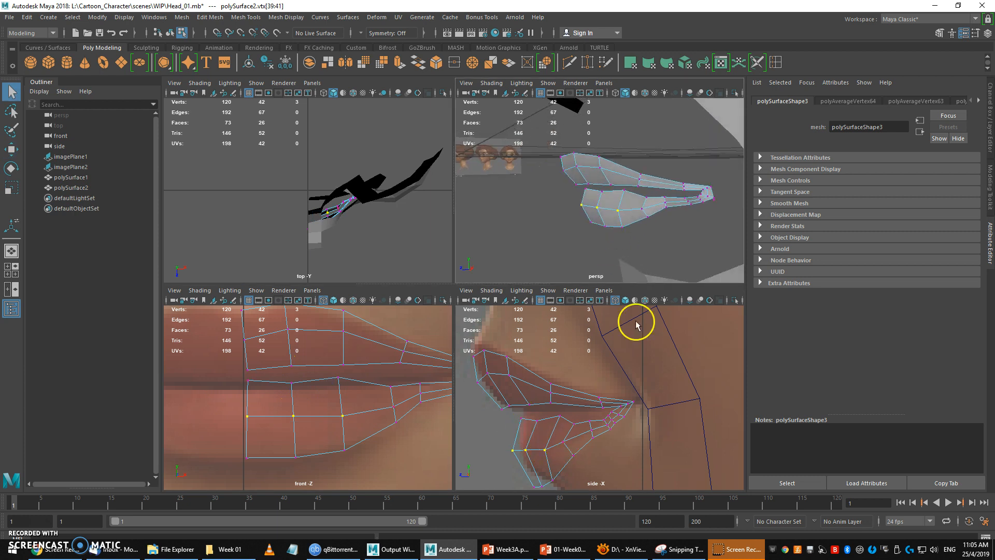
{"action": "left_click", "coordinate": [584, 430]}
{"action": "key", "text": "w"}
{"action": "key", "text": "f"}
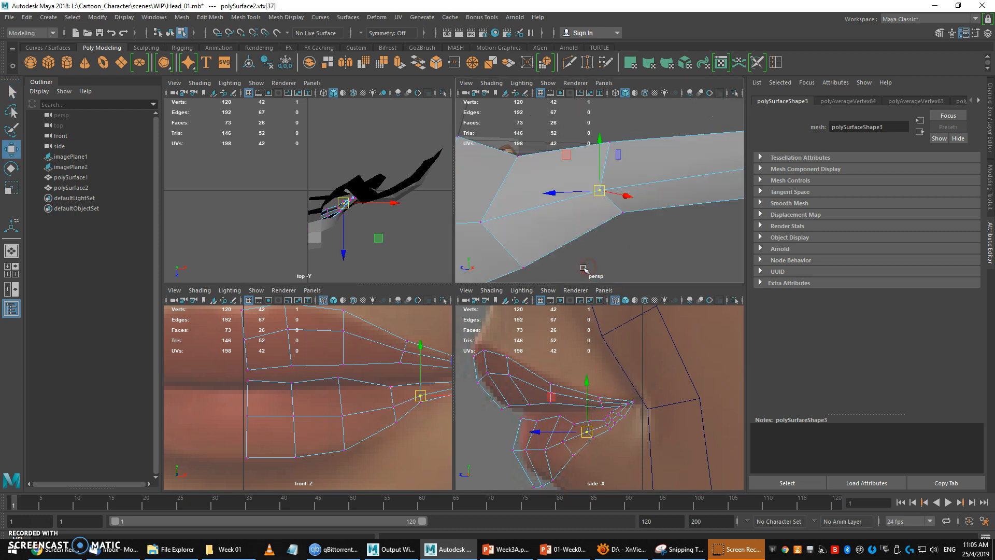
{"action": "scroll", "coordinate": [605, 244], "scroll_direction": "down", "scroll_amount": 5}
{"action": "key", "text": "space"}
{"action": "scroll", "coordinate": [573, 262], "scroll_direction": "up", "scroll_amount": 6}
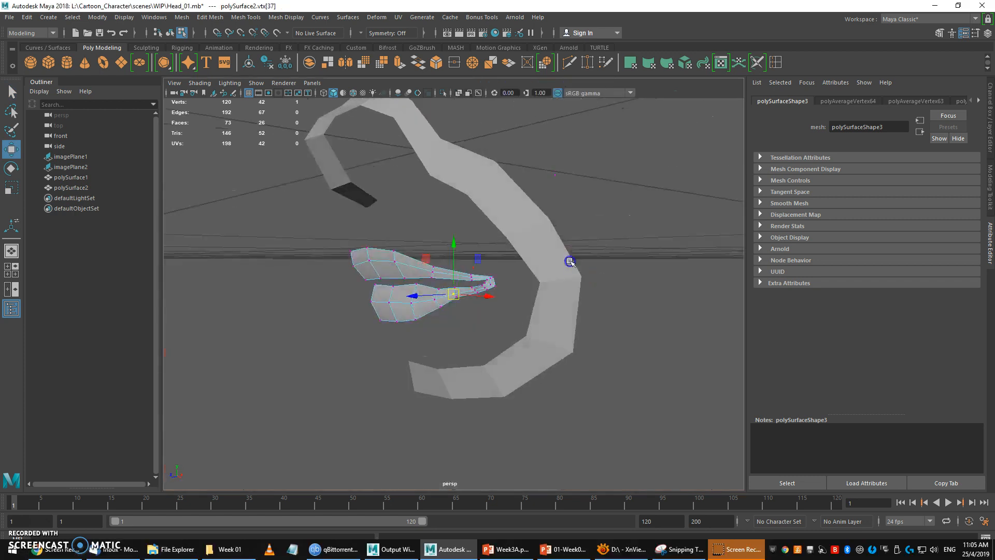
{"action": "left_click", "coordinate": [772, 62]}
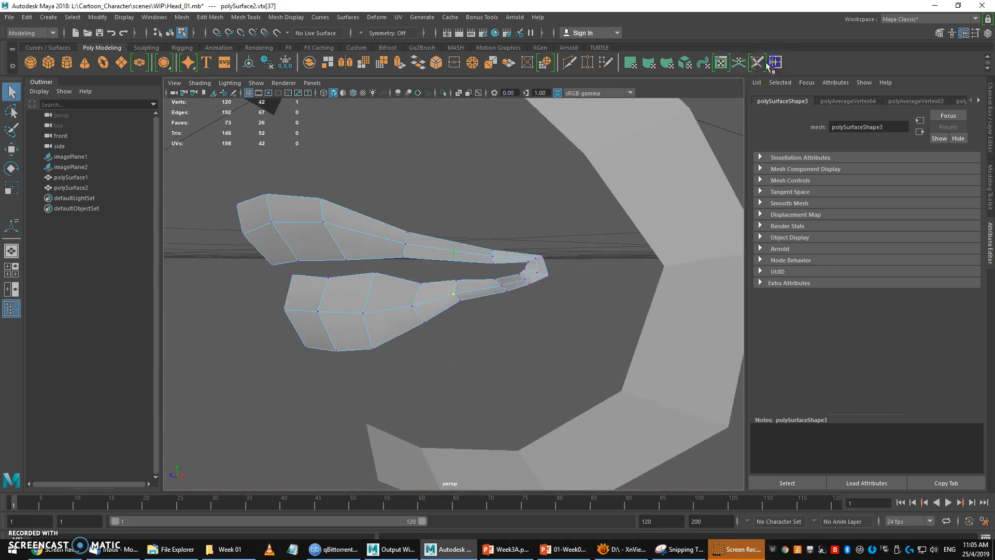
{"action": "left_click", "coordinate": [464, 256]}
{"action": "right_click_drag", "start_coordinate": [473, 249], "coordinate": [517, 235]}
Examine the face loops around the eye, nose and cheek strip, and compare their edge flow with the lip mesh
{"action": "scroll", "coordinate": [481, 259], "scroll_direction": "down", "scroll_amount": 5}
{"action": "left_click_drag", "start_coordinate": [481, 259], "coordinate": [492, 247], "text": "alt"}
{"action": "middle_click_drag", "start_coordinate": [493, 246], "coordinate": [473, 287], "text": "alt"}
{"action": "left_click_drag", "start_coordinate": [473, 286], "coordinate": [469, 254], "text": "alt"}
{"action": "right_click_drag", "start_coordinate": [402, 312], "coordinate": [402, 281]}
{"action": "left_click_drag", "start_coordinate": [402, 291], "coordinate": [433, 316], "text": "alt"}
{"action": "left_click", "coordinate": [440, 265]}
{"action": "right_click_drag", "start_coordinate": [439, 252], "coordinate": [442, 278]}
{"action": "left_click", "coordinate": [423, 250]}
{"action": "left_click", "coordinate": [442, 276], "text": "shift"}
{"action": "double_click", "coordinate": [464, 176], "text": "shift"}
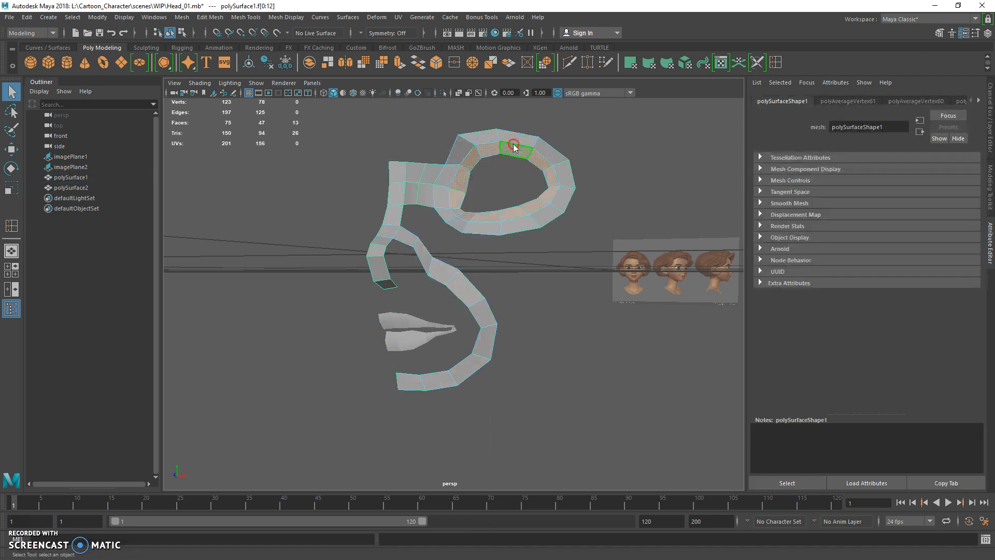
{"action": "right_click_drag", "start_coordinate": [514, 147], "coordinate": [519, 145]}
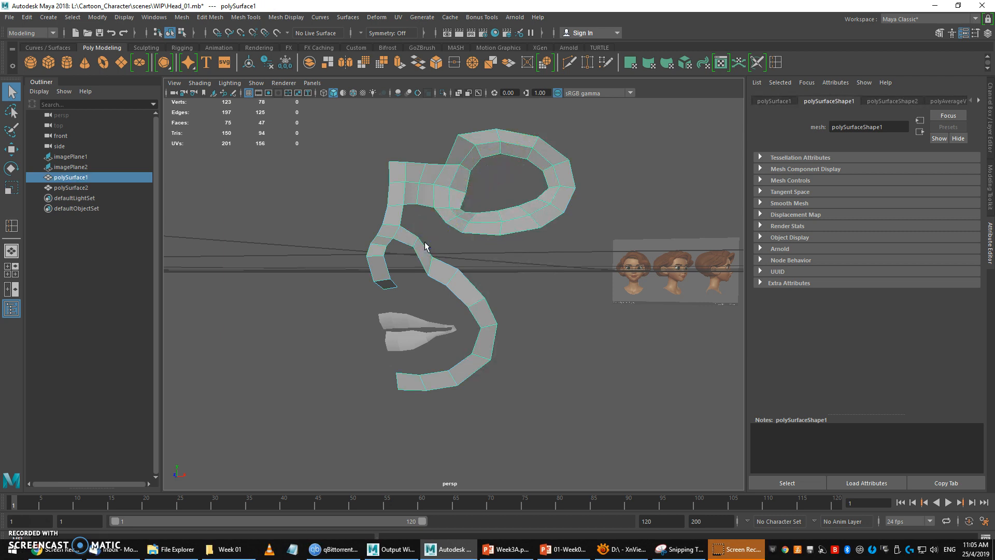
{"action": "left_click", "coordinate": [420, 322]}
{"action": "left_click", "coordinate": [430, 202]}
{"action": "left_click", "coordinate": [418, 308]}
{"action": "left_click", "coordinate": [449, 288]}
{"action": "left_click", "coordinate": [435, 327]}
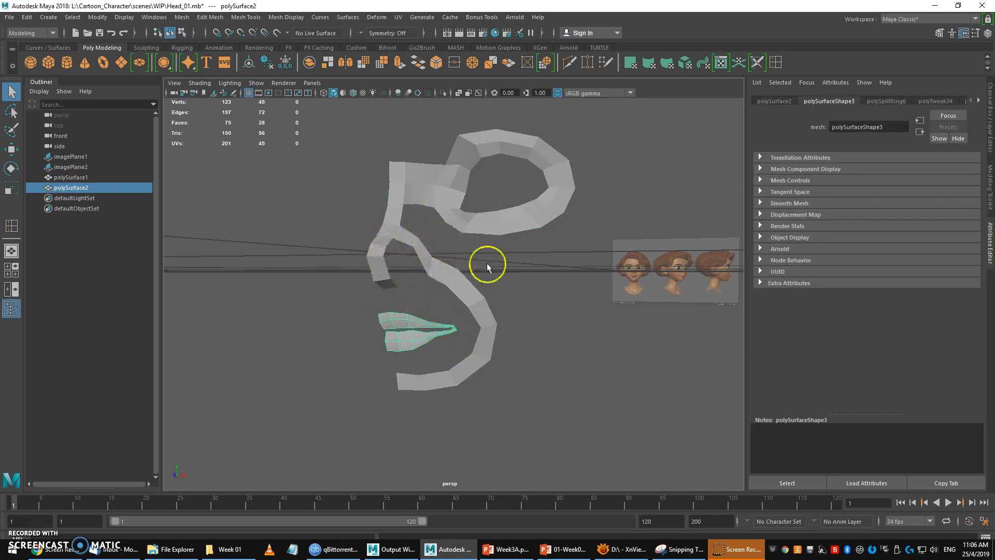
{"action": "left_click", "coordinate": [487, 318]}
{"action": "left_click", "coordinate": [433, 334]}
In the side view, rotate and move the three outermost upper-lip vertices to open up the mouth corner
{"action": "key", "text": "space"}
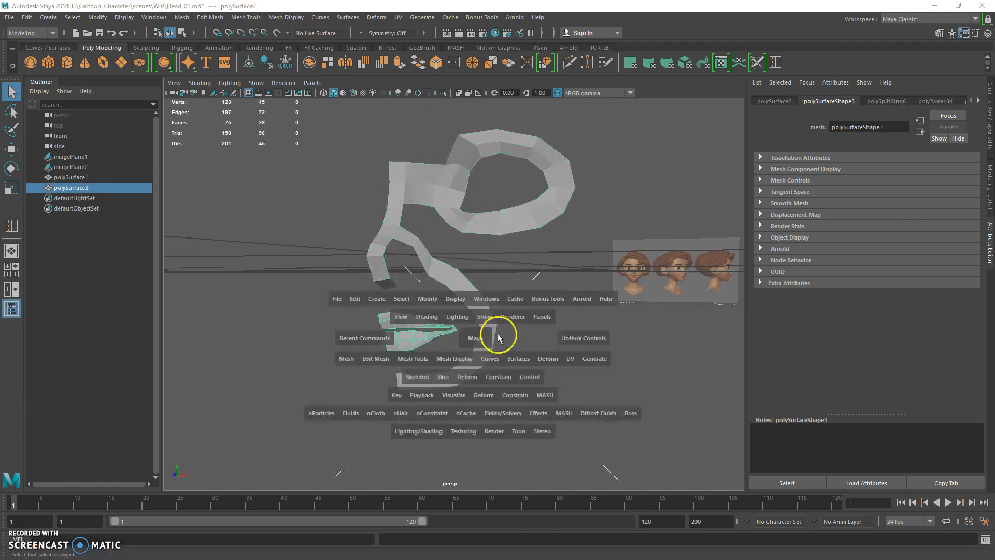
{"action": "key", "text": "space"}
{"action": "scroll", "coordinate": [482, 352], "scroll_direction": "up", "scroll_amount": 3}
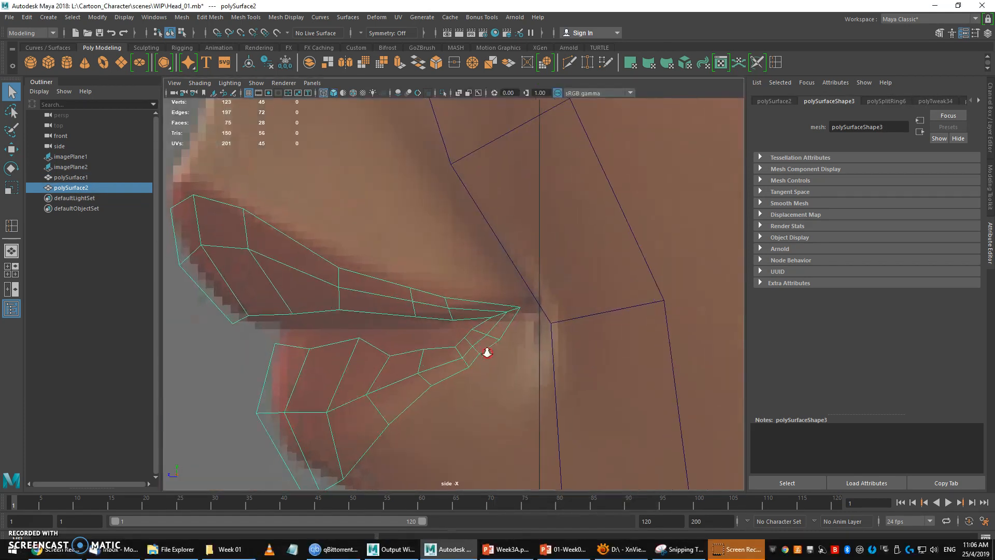
{"action": "right_click", "coordinate": [516, 305]}
{"action": "right_click_drag", "start_coordinate": [517, 309], "coordinate": [476, 265]}
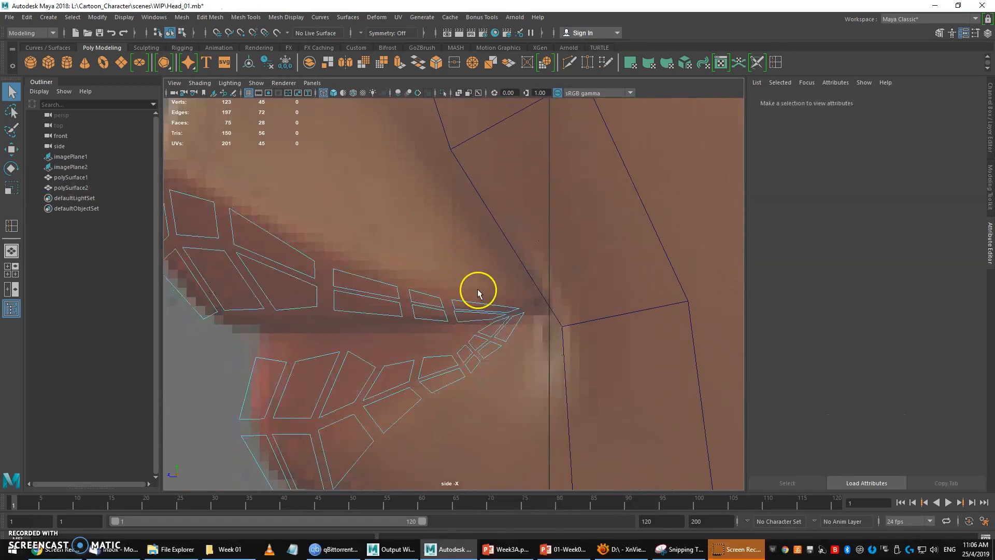
{"action": "left_click", "coordinate": [478, 290]}
{"action": "right_click", "coordinate": [508, 313]}
{"action": "right_click_drag", "start_coordinate": [508, 313], "coordinate": [458, 251]}
{"action": "left_click", "coordinate": [475, 294]}
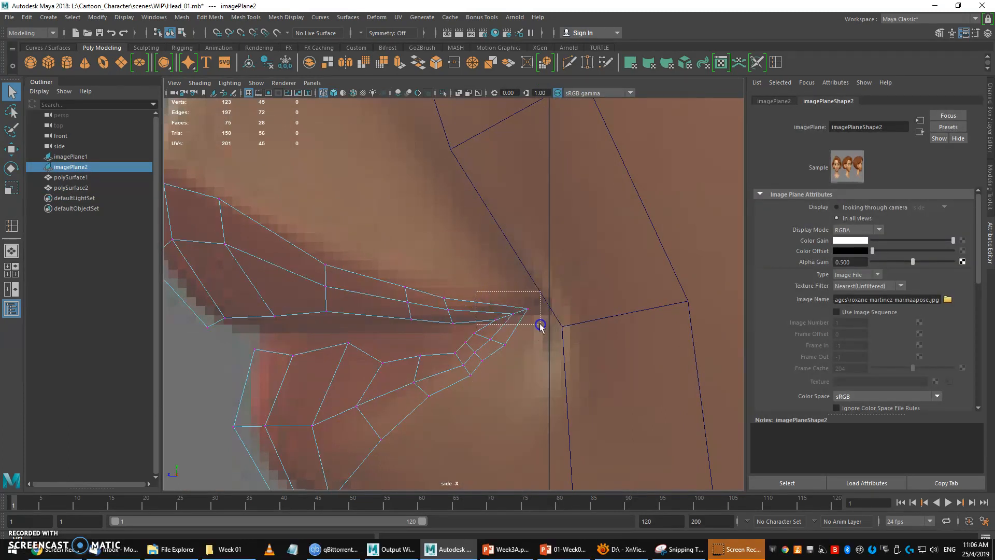
{"action": "left_click_drag", "start_coordinate": [539, 325], "coordinate": [540, 325]}
{"action": "key", "text": "space"}
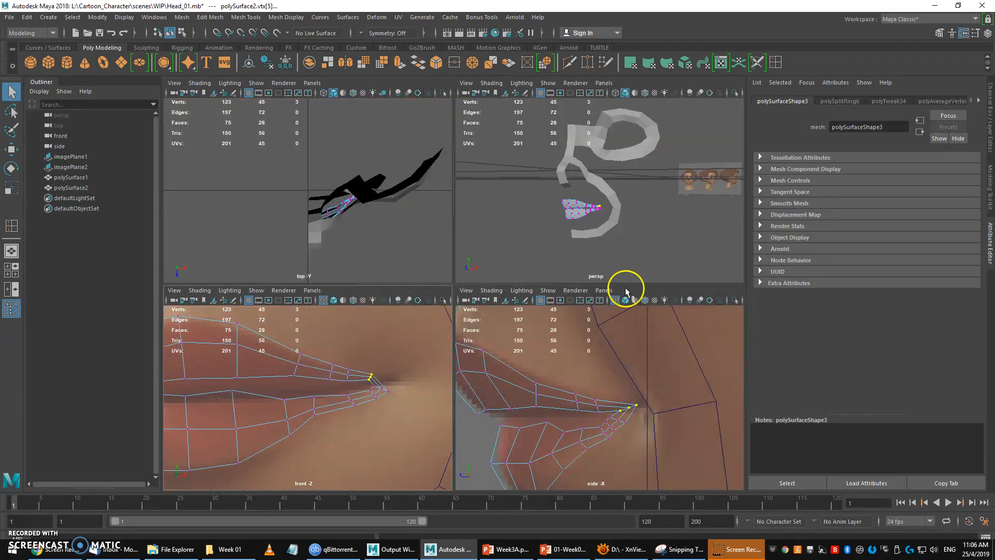
{"action": "middle_click_drag", "start_coordinate": [635, 370], "coordinate": [591, 372], "text": "alt"}
{"action": "key", "text": "e"}
{"action": "left_click_drag", "start_coordinate": [610, 368], "coordinate": [579, 362]}
{"action": "key", "text": "w"}
{"action": "mouse_move", "coordinate": [585, 410]}
{"action": "left_mouse_down"}
{"action": "mouse_move", "coordinate": [573, 408]}
{"action": "mouse_move", "coordinate": [583, 425]}
{"action": "mouse_move", "coordinate": [588, 416]}
{"action": "left_mouse_up"}
Reposition the four mouth-corner vertices and the small lower-lip vertices beside them in the side view
{"action": "key", "text": "q"}
{"action": "key", "text": "w"}
{"action": "scroll", "coordinate": [588, 416], "scroll_direction": "up", "scroll_amount": 1}
{"action": "middle_click_drag", "start_coordinate": [588, 417], "coordinate": [585, 406], "text": "alt"}
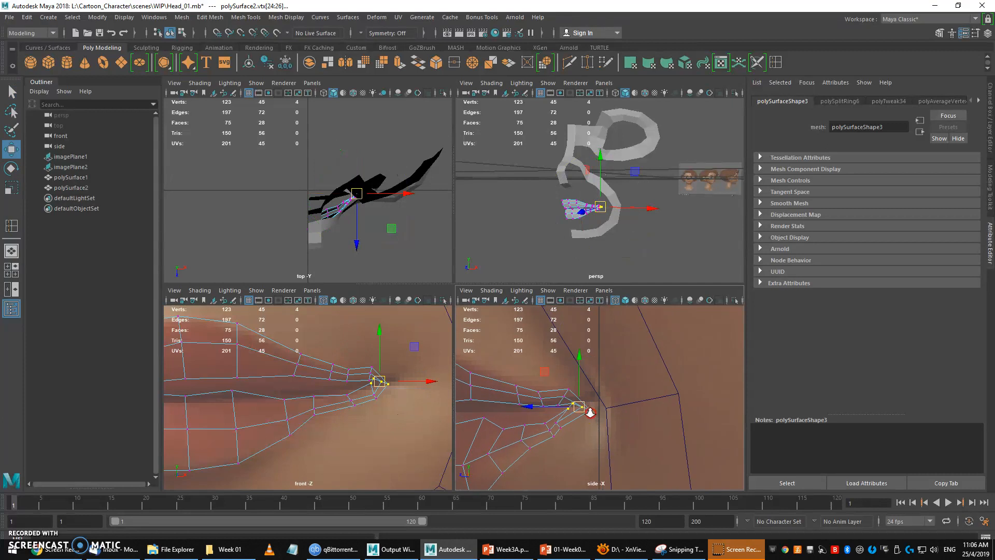
{"action": "key", "text": "q"}
{"action": "mouse_move", "coordinate": [545, 423]}
{"action": "left_mouse_down"}
{"action": "mouse_move", "coordinate": [558, 425]}
{"action": "mouse_move", "coordinate": [555, 418]}
{"action": "mouse_move", "coordinate": [565, 434]}
{"action": "mouse_move", "coordinate": [581, 425]}
{"action": "mouse_move", "coordinate": [557, 423]}
{"action": "left_mouse_up"}
{"action": "key", "text": "w"}
{"action": "key", "text": "q"}
{"action": "key", "text": "w"}
{"action": "key", "text": "q"}
{"action": "key", "text": "w"}
{"action": "key", "text": "q"}
{"action": "key", "text": "w"}
{"action": "left_click_drag", "start_coordinate": [551, 418], "coordinate": [573, 416]}
Smooth the mouth-corner vertices with Average Vertices, repeat it on the corner area, and nudge the corner into place
{"action": "key", "text": "q"}
{"action": "right_click_drag", "start_coordinate": [573, 409], "coordinate": [598, 386], "text": "shift"}
{"action": "scroll", "coordinate": [590, 412], "scroll_direction": "up", "scroll_amount": 3}
{"action": "key", "text": "q"}
{"action": "left_click", "coordinate": [545, 399]}
{"action": "left_click_drag", "start_coordinate": [559, 414], "coordinate": [588, 423]}
{"action": "key", "text": "g"}
{"action": "key", "text": "w"}
{"action": "left_click_drag", "start_coordinate": [578, 416], "coordinate": [579, 410]}
Adjust the upper outer and inner vertices beside the mouth corner to even out the spacing in the side view
{"action": "key", "text": "q"}
{"action": "mouse_move", "coordinate": [544, 377]}
{"action": "left_mouse_down"}
{"action": "mouse_move", "coordinate": [553, 390]}
{"action": "mouse_move", "coordinate": [538, 389]}
{"action": "left_mouse_up"}
{"action": "key", "text": "w"}
{"action": "key", "text": "q"}
{"action": "left_click", "coordinate": [538, 410]}
{"action": "key", "text": "w"}
{"action": "key", "text": "q"}
{"action": "key", "text": "w"}
{"action": "key", "text": "q"}
{"action": "left_click", "coordinate": [560, 408]}
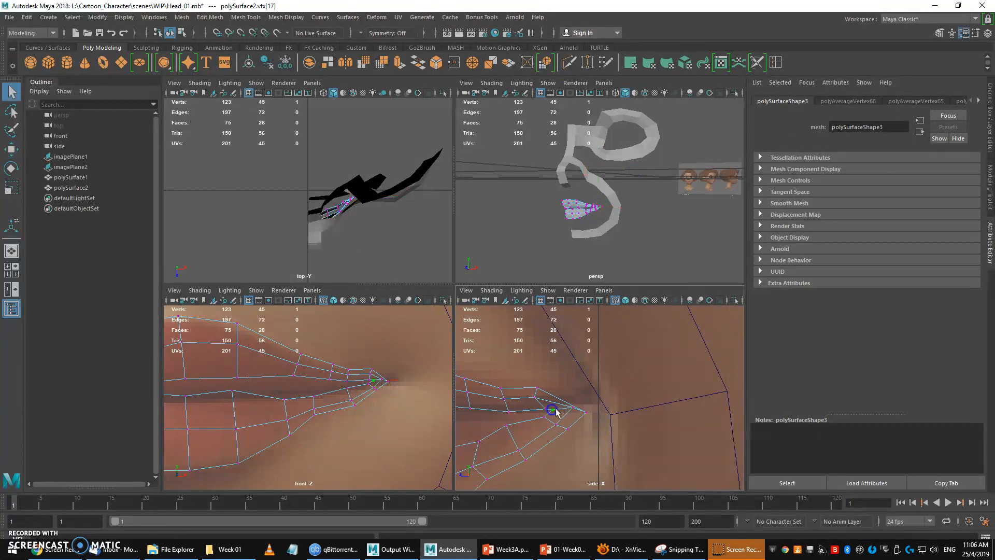
Raise the lower lip's inner-edge vertices on the mouth-corner side to the mouth line in the side view
{"action": "middle_click_drag", "start_coordinate": [556, 412], "coordinate": [578, 397], "text": "alt"}
{"action": "key", "text": "w"}
{"action": "left_click_drag", "start_coordinate": [496, 429], "coordinate": [500, 413]}
{"action": "key", "text": "q"}
{"action": "middle_click_drag", "start_coordinate": [551, 402], "coordinate": [628, 383], "text": "alt"}
{"action": "key", "text": "w"}
{"action": "left_click_drag", "start_coordinate": [521, 408], "coordinate": [537, 395]}
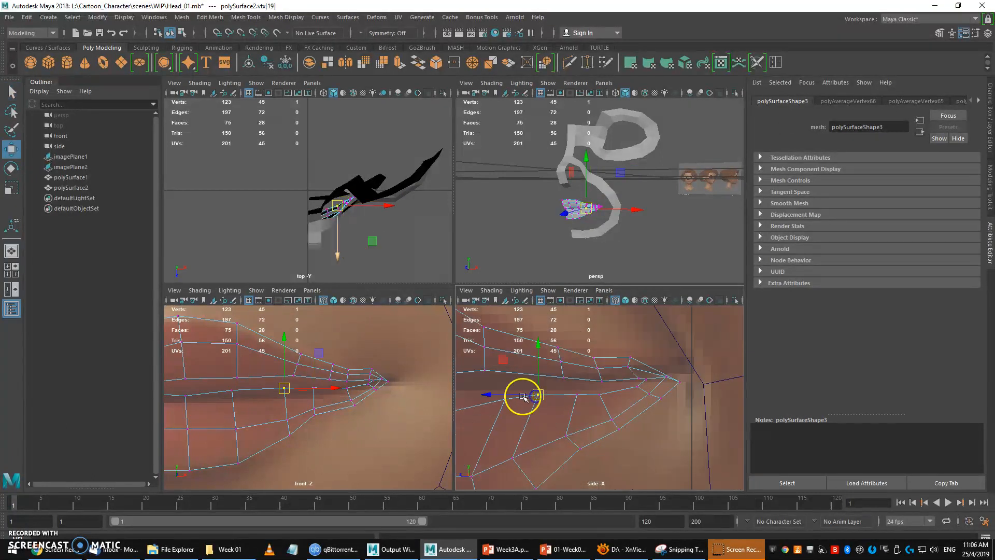
Align the lower lip's remaining inner-edge vertices with the mouth line, including the foremost one at the centreline
{"action": "middle_click_drag", "start_coordinate": [522, 398], "coordinate": [622, 391], "text": "alt"}
{"action": "key", "text": "q"}
{"action": "left_click_drag", "start_coordinate": [543, 395], "coordinate": [563, 389]}
{"action": "key", "text": "w"}
{"action": "key", "text": "q"}
{"action": "mouse_move", "coordinate": [595, 383]}
{"action": "left_mouse_down"}
{"action": "mouse_move", "coordinate": [608, 401]}
{"action": "mouse_move", "coordinate": [602, 391]}
{"action": "left_mouse_up"}
{"action": "key", "text": "w"}
{"action": "key", "text": "q"}
{"action": "key", "text": "w"}
{"action": "mouse_move", "coordinate": [504, 390]}
{"action": "left_mouse_down"}
{"action": "mouse_move", "coordinate": [525, 406]}
{"action": "mouse_move", "coordinate": [523, 393]}
{"action": "left_mouse_up"}
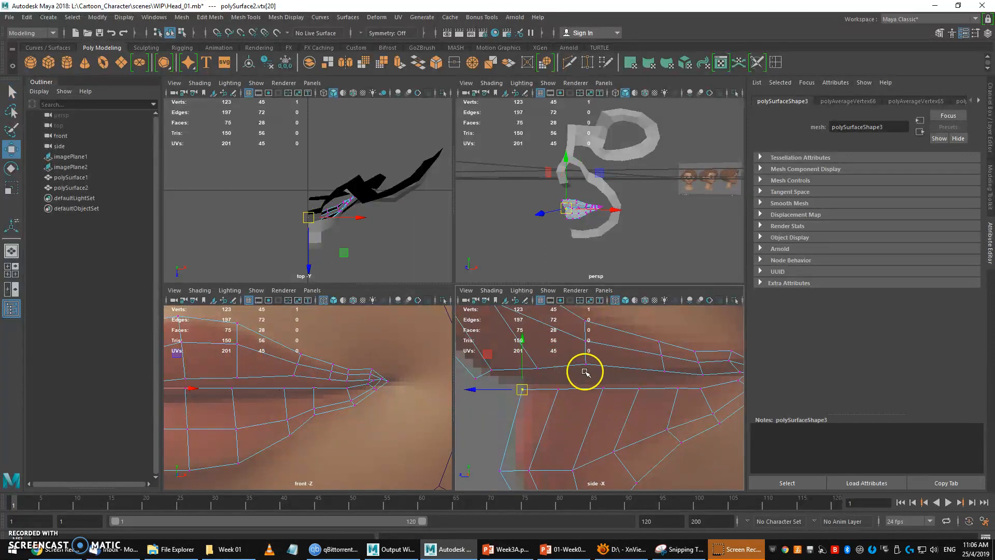
Reposition the upper lip's inner-edge vertices close to the mouth corner in the side view
{"action": "middle_click_drag", "start_coordinate": [587, 371], "coordinate": [425, 398], "text": "alt"}
{"action": "right_click_drag", "start_coordinate": [475, 387], "coordinate": [611, 401], "text": "alt"}
{"action": "key", "text": "q"}
{"action": "left_click", "coordinate": [602, 408]}
{"action": "key", "text": "w"}
{"action": "left_click_drag", "start_coordinate": [599, 413], "coordinate": [501, 404]}
{"action": "key", "text": "q"}
{"action": "key", "text": "w"}
{"action": "key", "text": "q"}
{"action": "key", "text": "w"}
{"action": "key", "text": "q"}
{"action": "middle_click_drag", "start_coordinate": [481, 362], "coordinate": [595, 384], "text": "alt"}
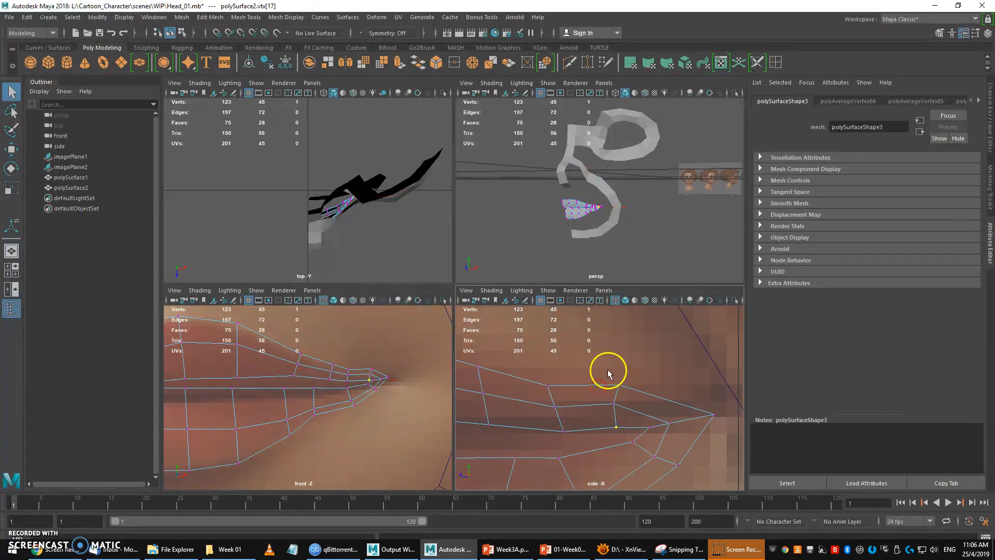
Shift the upper lip's vertices in the two columns nearest the mouth corner forward in the side view to even the spacing
{"action": "key", "text": "w"}
{"action": "left_click_drag", "start_coordinate": [617, 395], "coordinate": [589, 399]}
{"action": "key", "text": "q"}
{"action": "left_click_drag", "start_coordinate": [526, 377], "coordinate": [554, 401]}
{"action": "key", "text": "w"}
{"action": "left_click_drag", "start_coordinate": [547, 386], "coordinate": [562, 415]}
{"action": "key", "text": "q"}
{"action": "key", "text": "w"}
{"action": "left_click_drag", "start_coordinate": [555, 407], "coordinate": [571, 437]}
{"action": "key", "text": "q"}
{"action": "key", "text": "w"}
{"action": "key", "text": "q"}
Reposition the upper lip's vertices close to the mouth corner in the front view
{"action": "left_click_drag", "start_coordinate": [336, 392], "coordinate": [367, 375]}
{"action": "key", "text": "w"}
{"action": "scroll", "coordinate": [371, 388], "scroll_direction": "up", "scroll_amount": 3}
{"action": "key", "text": "q"}
{"action": "key", "text": "w"}
{"action": "key", "text": "q"}
{"action": "key", "text": "w"}
{"action": "key", "text": "q"}
{"action": "left_click", "coordinate": [367, 351]}
{"action": "key", "text": "w"}
{"action": "middle_click_drag", "start_coordinate": [386, 380], "coordinate": [339, 381], "text": "alt"}
Adjust the lower lip's vertices in the front view, working from the mouth-corner side along the outer edge toward the centreline
{"action": "key", "text": "q"}
{"action": "left_click_drag", "start_coordinate": [341, 389], "coordinate": [376, 411]}
{"action": "key", "text": "w"}
{"action": "key", "text": "q"}
{"action": "middle_click_drag", "start_coordinate": [326, 417], "coordinate": [367, 398], "text": "alt"}
{"action": "left_click_drag", "start_coordinate": [379, 431], "coordinate": [380, 432]}
{"action": "key", "text": "w"}
{"action": "left_click_drag", "start_coordinate": [370, 424], "coordinate": [374, 430]}
{"action": "key", "text": "q"}
{"action": "mouse_move", "coordinate": [312, 440]}
{"action": "left_mouse_down"}
{"action": "mouse_move", "coordinate": [327, 461]}
{"action": "mouse_move", "coordinate": [319, 458]}
{"action": "left_mouse_up"}
{"action": "key", "text": "w"}
{"action": "key", "text": "q"}
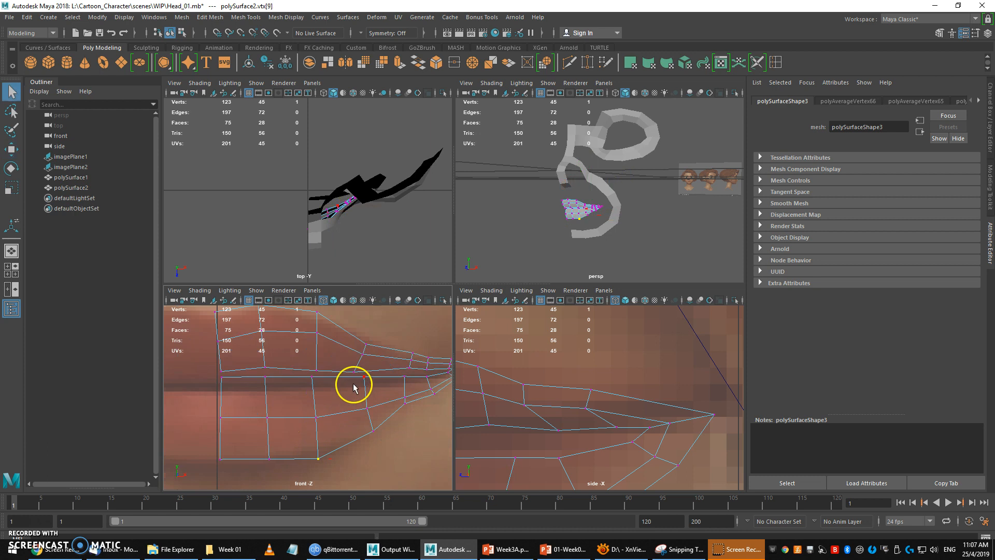
Lower the lower lip's inner-edge vertices slightly in the front view, from the mouth-corner side to the centreline
{"action": "key", "text": "w"}
{"action": "left_click_drag", "start_coordinate": [366, 378], "coordinate": [365, 382]}
{"action": "key", "text": "q"}
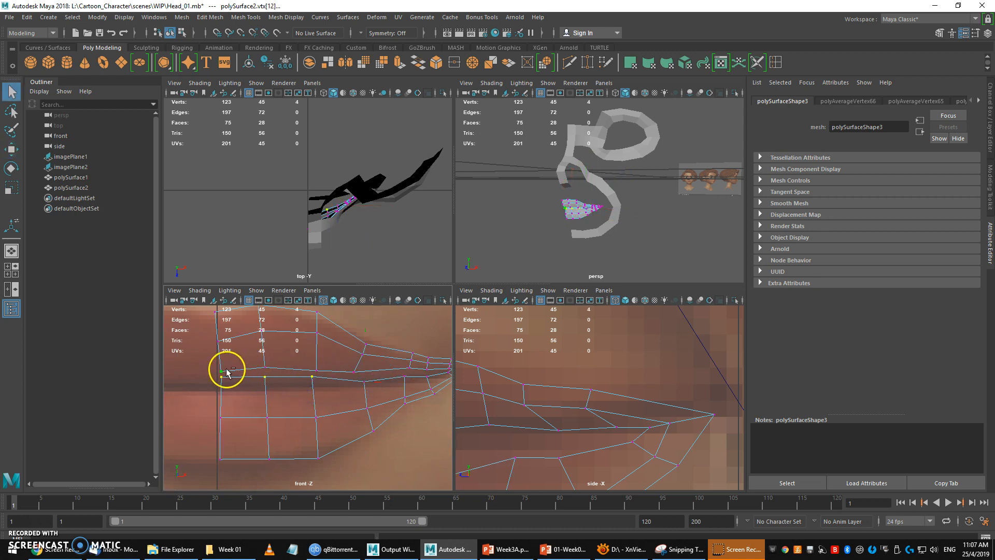
{"action": "key", "text": "w"}
{"action": "key", "text": "q"}
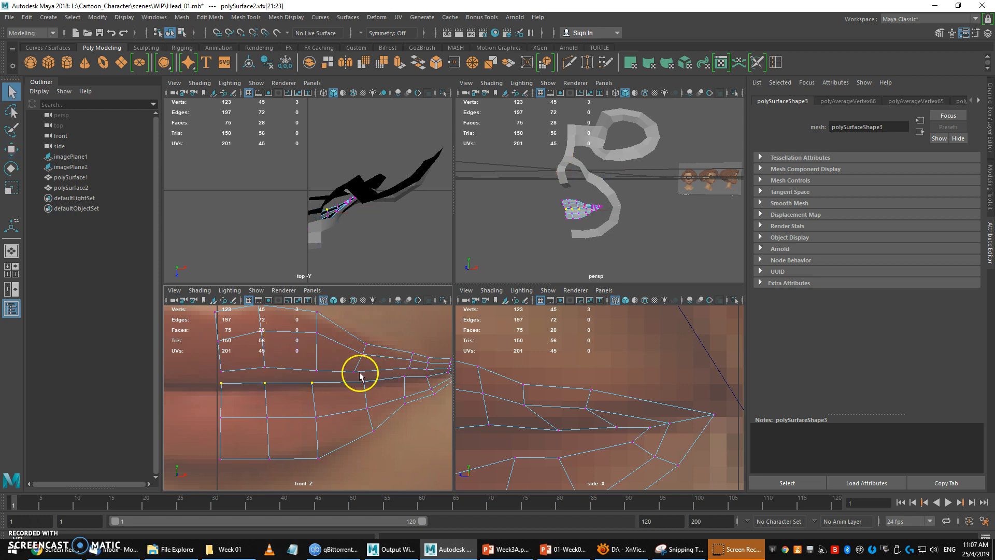
Adjust the upper lip's inner-edge vertex and slide a three-vertex column toward the mouth corner in the front view
{"action": "left_click", "coordinate": [359, 372]}
{"action": "key", "text": "w"}
{"action": "left_click_drag", "start_coordinate": [411, 362], "coordinate": [402, 363]}
{"action": "middle_click_drag", "start_coordinate": [360, 354], "coordinate": [310, 391], "text": "alt"}
{"action": "key", "text": "q"}
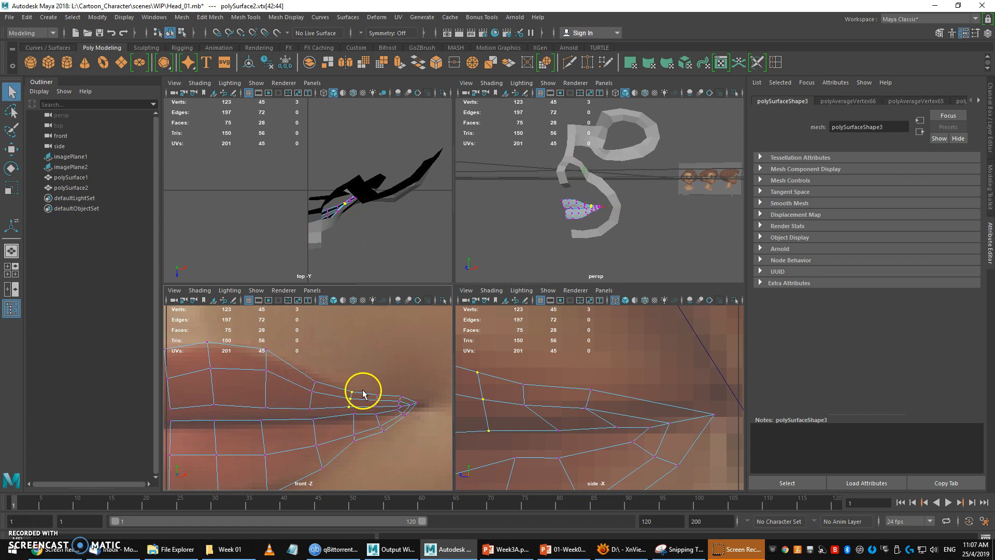
{"action": "key", "text": "w"}
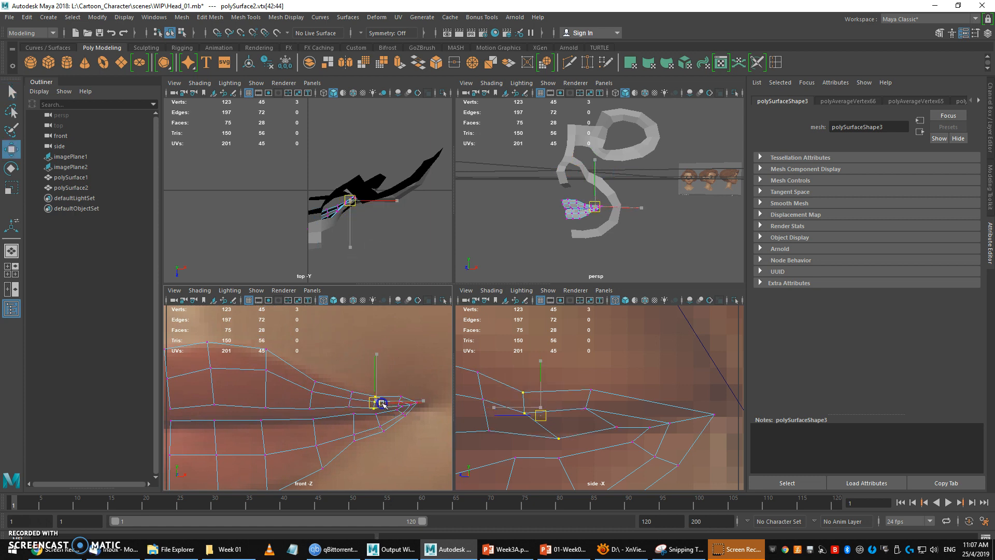
{"action": "middle_click_drag", "start_coordinate": [320, 377], "coordinate": [260, 369], "text": "alt"}
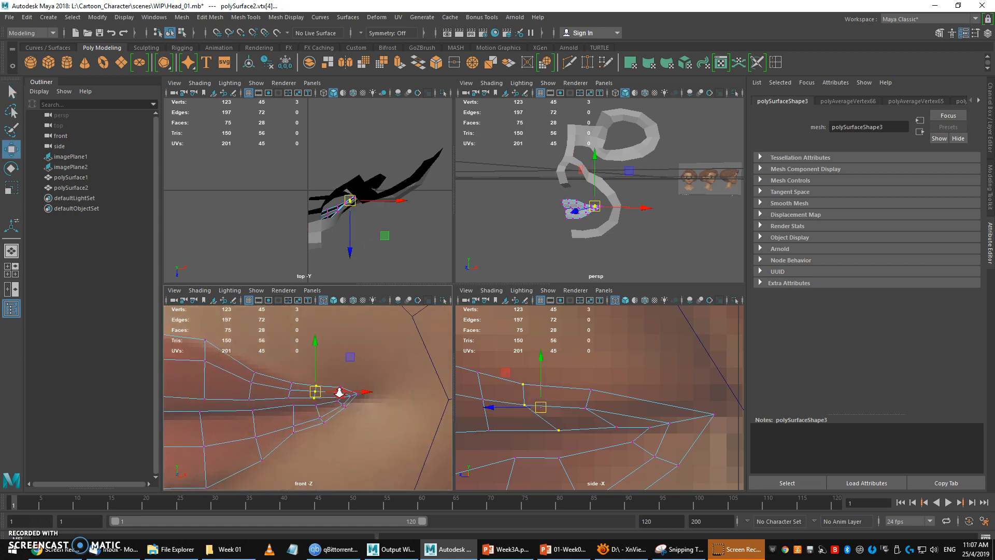
{"action": "right_click_drag", "start_coordinate": [339, 394], "coordinate": [395, 412], "text": "alt"}
{"action": "middle_click_drag", "start_coordinate": [395, 413], "coordinate": [363, 417], "text": "alt"}
{"action": "right_click_drag", "start_coordinate": [363, 417], "coordinate": [437, 441], "text": "alt"}
Reposition the last upper-lip vertex column and the adjoining inner vertices beside the mouth corner in the front view
{"action": "key", "text": "q"}
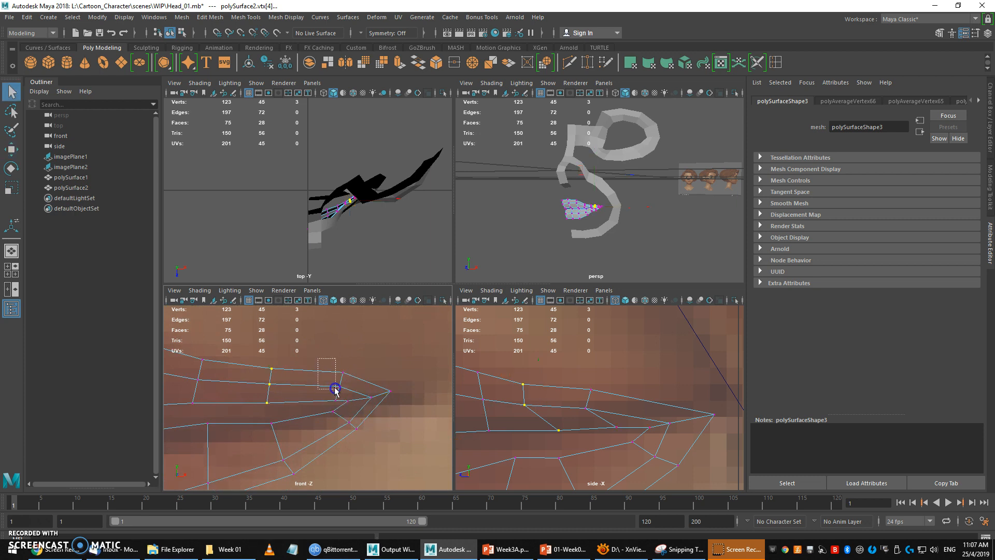
{"action": "key", "text": "w"}
{"action": "mouse_move", "coordinate": [349, 387]}
{"action": "left_mouse_down"}
{"action": "mouse_move", "coordinate": [338, 388]}
{"action": "mouse_move", "coordinate": [351, 407]}
{"action": "left_mouse_up"}
{"action": "key", "text": "q"}
{"action": "key", "text": "w"}
{"action": "left_click_drag", "start_coordinate": [351, 401], "coordinate": [384, 397]}
{"action": "key", "text": "q"}
{"action": "key", "text": "w"}
{"action": "key", "text": "q"}
{"action": "key", "text": "w"}
Move the lower lip's two inner-edge vertices nearest the mouth corner up toward the mouth line in the side view
{"action": "middle_click_drag", "start_coordinate": [668, 389], "coordinate": [635, 375], "text": "alt"}
{"action": "key", "text": "q"}
{"action": "left_click_drag", "start_coordinate": [592, 418], "coordinate": [607, 434]}
{"action": "key", "text": "w"}
{"action": "left_click_drag", "start_coordinate": [601, 428], "coordinate": [595, 423]}
{"action": "middle_click_drag", "start_coordinate": [582, 418], "coordinate": [594, 407], "text": "alt"}
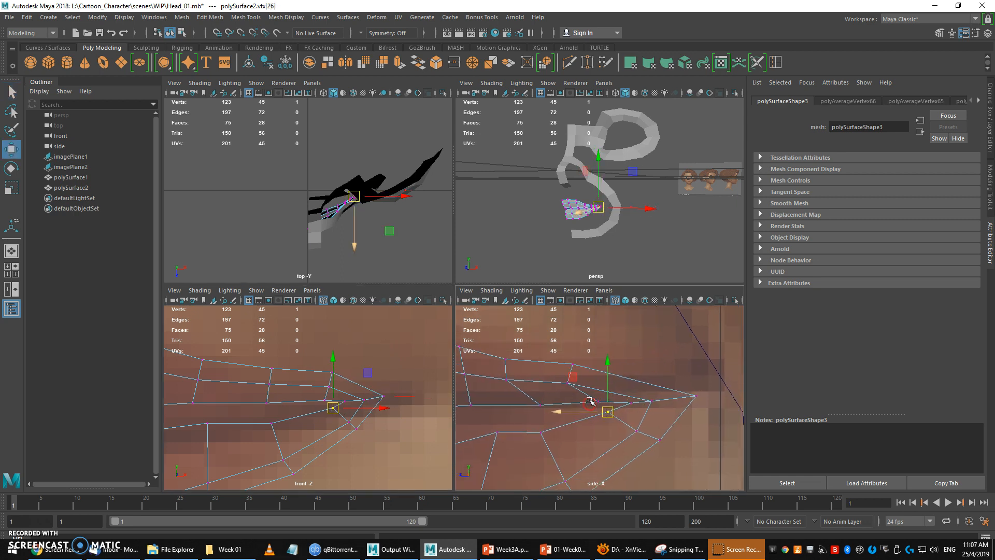
{"action": "right_click_drag", "start_coordinate": [594, 407], "coordinate": [589, 399], "text": "alt"}
{"action": "key", "text": "q"}
{"action": "left_click_drag", "start_coordinate": [557, 441], "coordinate": [558, 442]}
{"action": "key", "text": "w"}
{"action": "left_click_drag", "start_coordinate": [545, 431], "coordinate": [560, 425]}
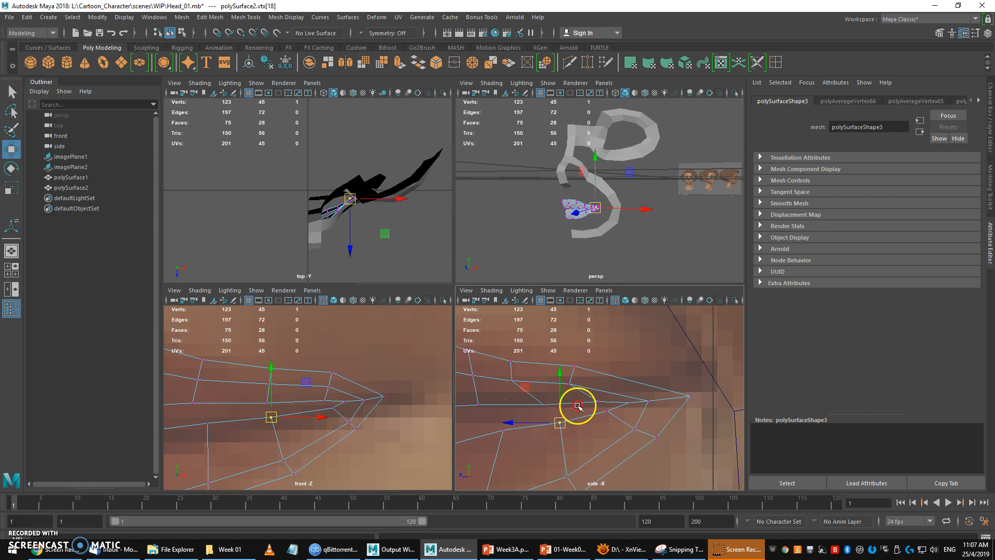
Fine-tune the lower lip's next inner-edge and middle-row vertices in the side view
{"action": "middle_click_drag", "start_coordinate": [578, 407], "coordinate": [654, 373], "text": "alt"}
{"action": "right_click_drag", "start_coordinate": [654, 373], "coordinate": [624, 382], "text": "alt"}
{"action": "key", "text": "q"}
{"action": "left_click_drag", "start_coordinate": [578, 388], "coordinate": [598, 407]}
{"action": "key", "text": "w"}
{"action": "left_click_drag", "start_coordinate": [590, 398], "coordinate": [591, 395]}
{"action": "key", "text": "q"}
{"action": "left_click_drag", "start_coordinate": [570, 433], "coordinate": [606, 459]}
{"action": "key", "text": "w"}
{"action": "key", "text": "q"}
{"action": "mouse_move", "coordinate": [540, 400]}
{"action": "left_mouse_down"}
{"action": "mouse_move", "coordinate": [559, 417]}
{"action": "mouse_move", "coordinate": [548, 404]}
{"action": "left_mouse_up"}
{"action": "key", "text": "w"}
Adjust the lower lip's inner-edge vertices toward the centreline in the side view
{"action": "middle_click_drag", "start_coordinate": [541, 401], "coordinate": [604, 385], "text": "alt"}
{"action": "key", "text": "q"}
{"action": "left_click_drag", "start_coordinate": [586, 377], "coordinate": [491, 389]}
{"action": "key", "text": "w"}
{"action": "key", "text": "q"}
{"action": "key", "text": "w"}
{"action": "key", "text": "q"}
{"action": "key", "text": "w"}
Reshape the lower lip's outer edge in the side view by repositioning its vertices toward the mouth corner
{"action": "middle_click_drag", "start_coordinate": [513, 400], "coordinate": [511, 382], "text": "alt"}
{"action": "right_click_drag", "start_coordinate": [526, 373], "coordinate": [499, 362], "text": "alt"}
{"action": "middle_click_drag", "start_coordinate": [563, 412], "coordinate": [563, 403], "text": "alt"}
{"action": "key", "text": "q"}
{"action": "left_click_drag", "start_coordinate": [544, 440], "coordinate": [567, 448]}
{"action": "key", "text": "w"}
{"action": "key", "text": "q"}
{"action": "key", "text": "w"}
{"action": "left_click_drag", "start_coordinate": [594, 416], "coordinate": [591, 442]}
{"action": "key", "text": "q"}
{"action": "key", "text": "q"}
{"action": "left_click", "coordinate": [639, 407]}
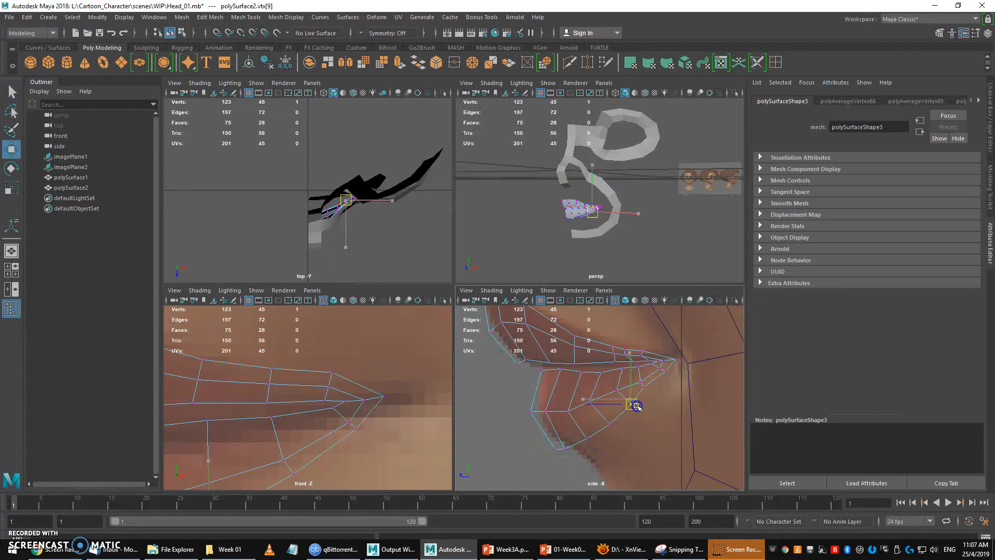
{"action": "key", "text": "w"}
{"action": "left_click", "coordinate": [652, 392]}
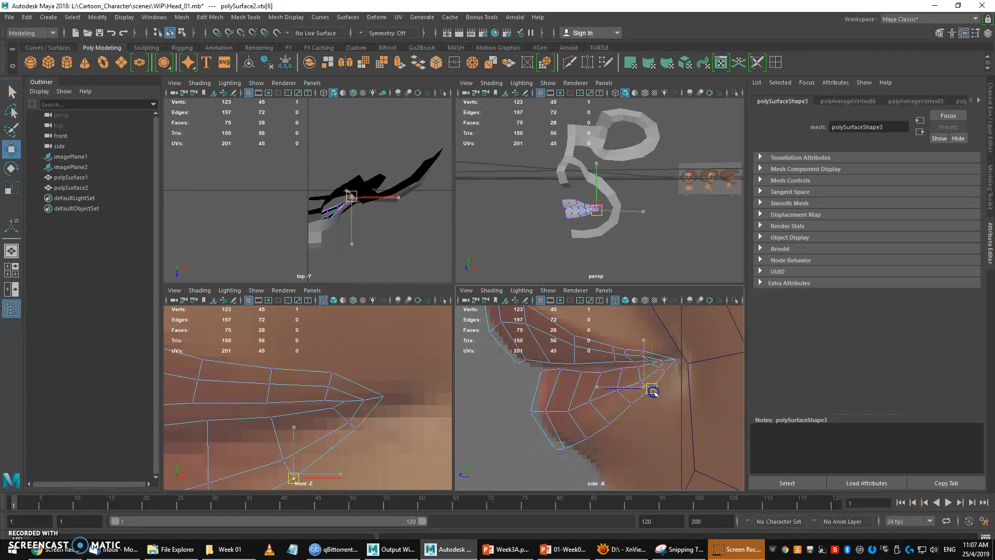
Return the lip mesh to object mode and frame it with the face loops in a maximized perspective view
{"action": "middle_click_drag", "start_coordinate": [590, 348], "coordinate": [580, 352], "text": "alt"}
{"action": "right_click_drag", "start_coordinate": [581, 215], "coordinate": [602, 187]}
{"action": "mouse_move", "coordinate": [642, 384]}
{"action": "middle_mouse_down", "text": "alt"}
{"action": "mouse_move", "coordinate": [580, 405]}
{"action": "mouse_move", "coordinate": [647, 392]}
{"action": "middle_mouse_up", "text": "alt"}
{"action": "scroll", "coordinate": [580, 404], "scroll_direction": "up", "scroll_amount": 4}
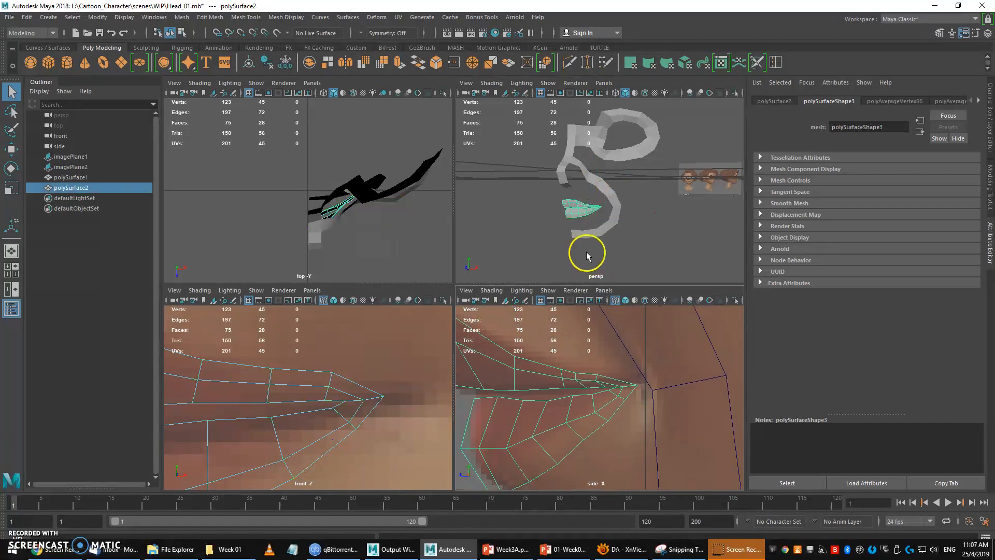
{"action": "key", "text": "space"}
{"action": "left_click_drag", "start_coordinate": [474, 275], "coordinate": [471, 284], "text": "alt"}
{"action": "right_click_drag", "start_coordinate": [471, 284], "coordinate": [493, 300], "text": "alt"}
{"action": "left_click_drag", "start_coordinate": [493, 300], "coordinate": [501, 301], "text": "alt"}
Combine the lip mesh and the face-loop mesh into one object and delete its construction history
{"action": "left_click", "coordinate": [488, 299]}
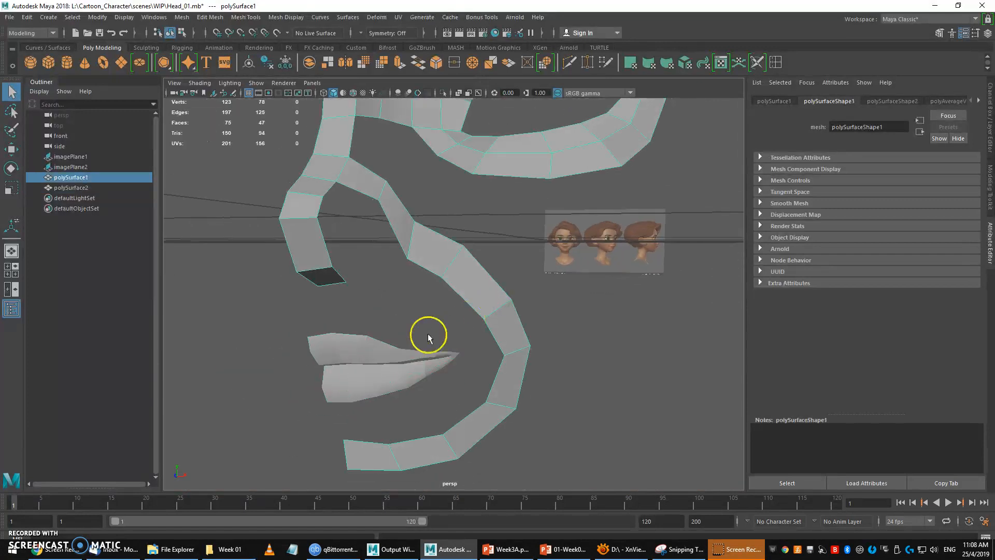
{"action": "left_click", "coordinate": [375, 349], "text": "shift"}
{"action": "left_click", "coordinate": [395, 325]}
{"action": "left_click", "coordinate": [370, 337]}
{"action": "left_click", "coordinate": [432, 268], "text": "shift"}
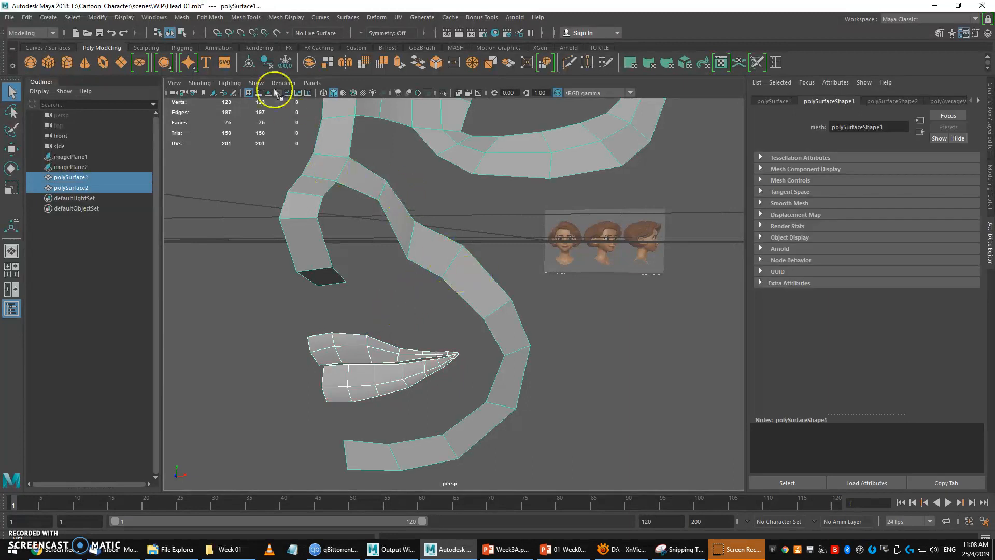
{"action": "left_click", "coordinate": [181, 17]}
{"action": "left_click", "coordinate": [205, 54]}
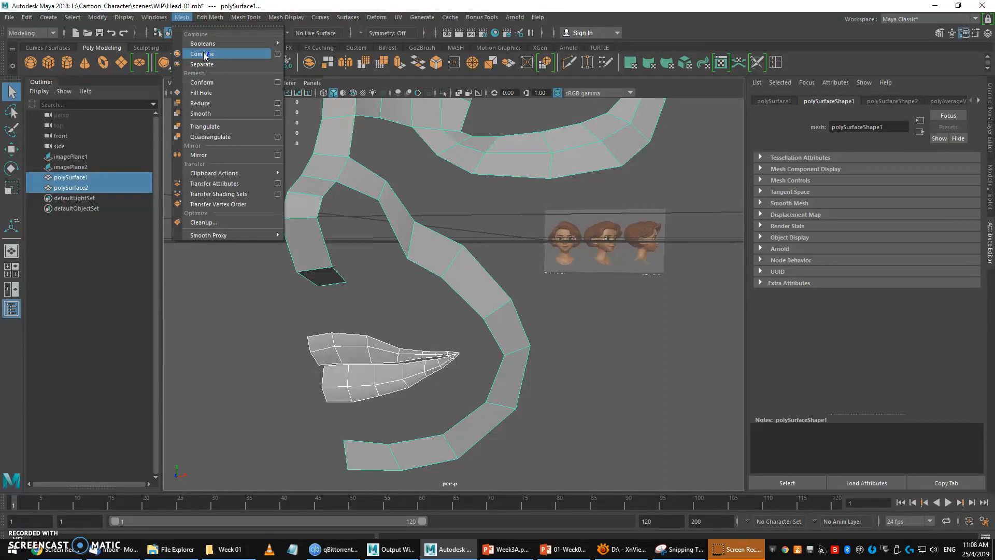
{"action": "left_click", "coordinate": [220, 55]}
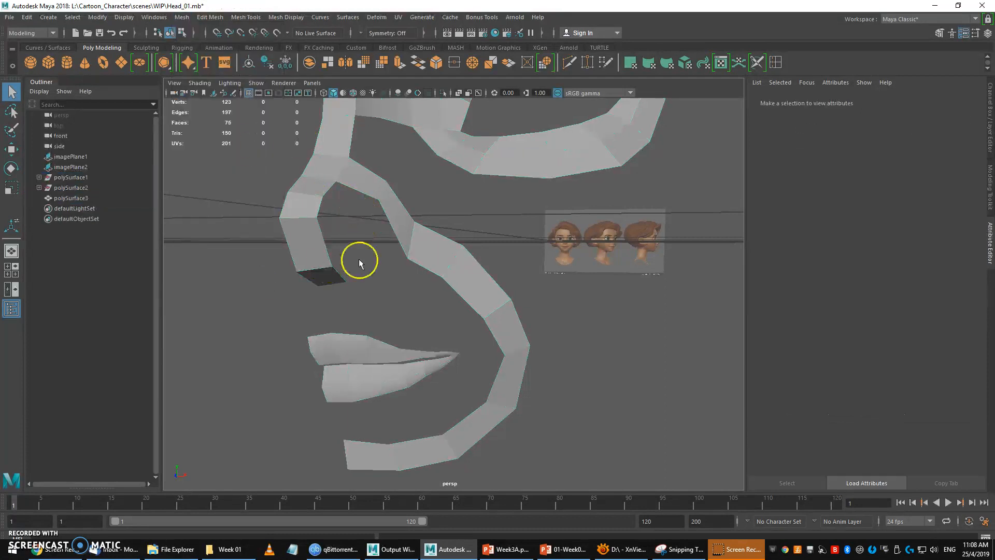
{"action": "left_click", "coordinate": [399, 344]}
{"action": "left_click_drag", "start_coordinate": [351, 292], "coordinate": [376, 293], "text": "alt"}
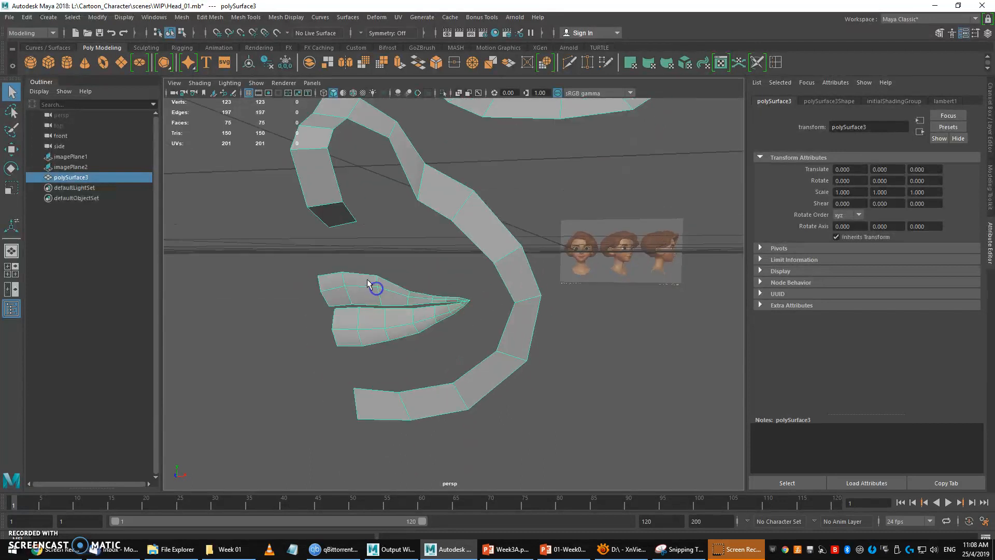
Extrude the outer border edges of both lips, scale the new edges outward vertically and shift them sideways
{"action": "right_click_drag", "start_coordinate": [363, 250], "coordinate": [364, 279]}
{"action": "right_click_drag", "start_coordinate": [361, 239], "coordinate": [361, 236]}
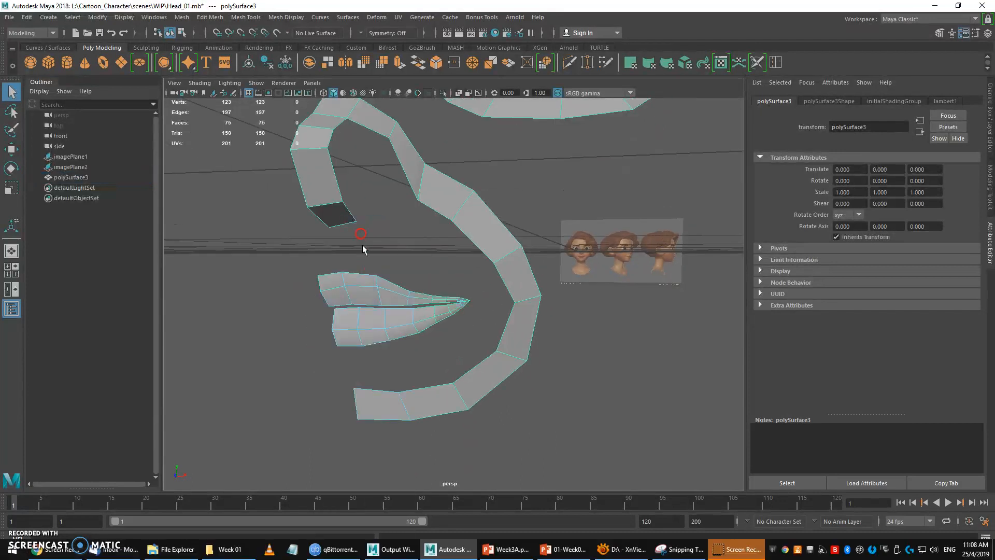
{"action": "double_click", "coordinate": [326, 274]}
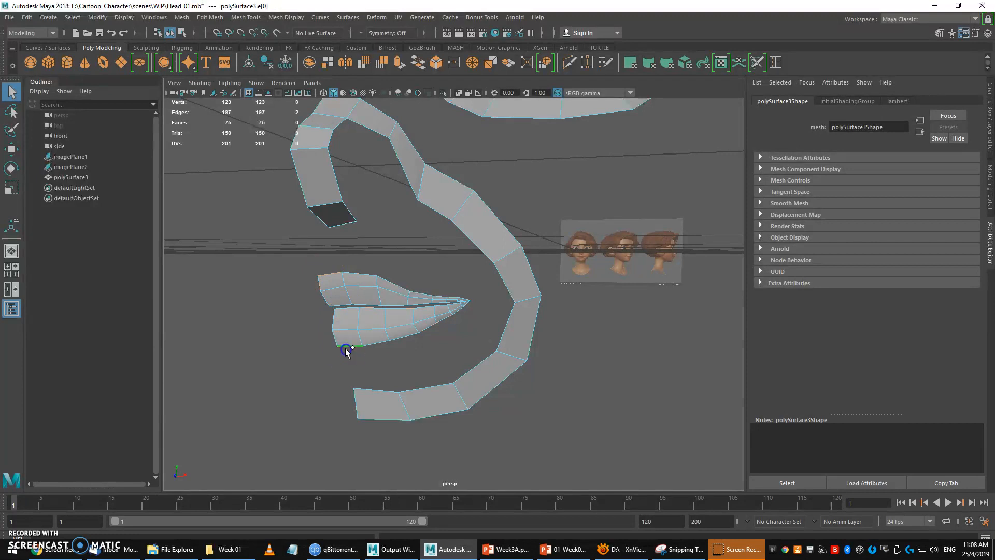
{"action": "right_click_drag", "start_coordinate": [364, 291], "coordinate": [365, 311], "text": "shift"}
{"action": "left_click_drag", "start_coordinate": [390, 316], "coordinate": [352, 327], "text": "alt"}
{"action": "key", "text": "r"}
{"action": "left_click_drag", "start_coordinate": [400, 347], "coordinate": [404, 280]}
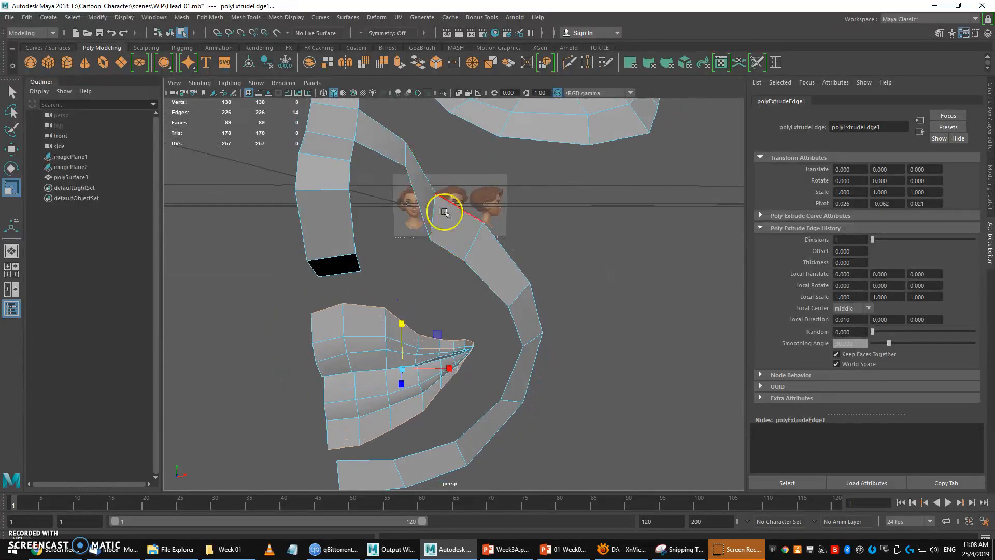
{"action": "key", "text": "w"}
{"action": "left_click_drag", "start_coordinate": [454, 368], "coordinate": [410, 346]}
{"action": "right_click_drag", "start_coordinate": [411, 346], "coordinate": [434, 350], "text": "alt"}
Pull the extruded strip's two vertices at the mouth corner outward in the maximized front view
{"action": "key", "text": "space"}
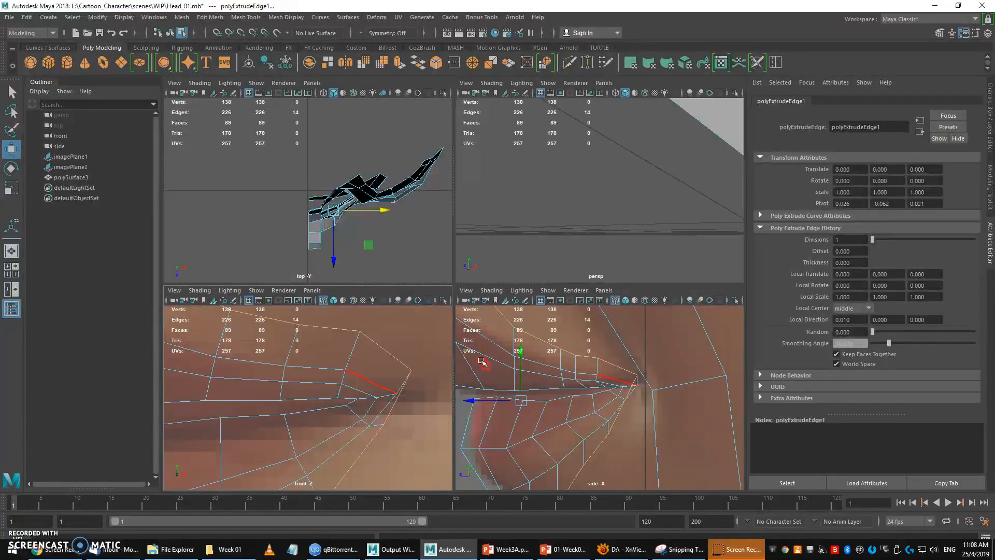
{"action": "key", "text": "space"}
{"action": "key", "text": "q"}
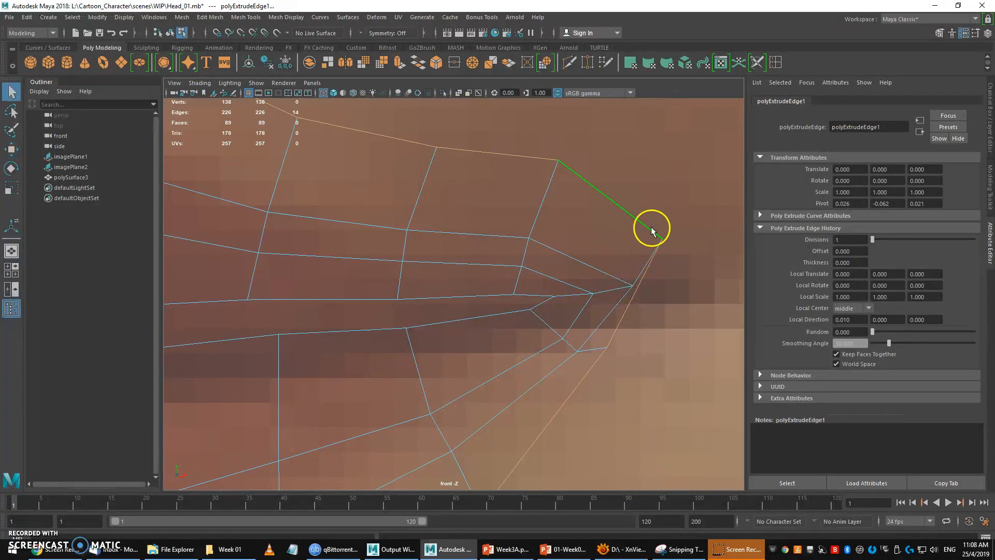
{"action": "key", "text": "F9"}
{"action": "left_click", "coordinate": [663, 240]}
{"action": "key", "text": "w"}
{"action": "left_click_drag", "start_coordinate": [664, 240], "coordinate": [720, 264]}
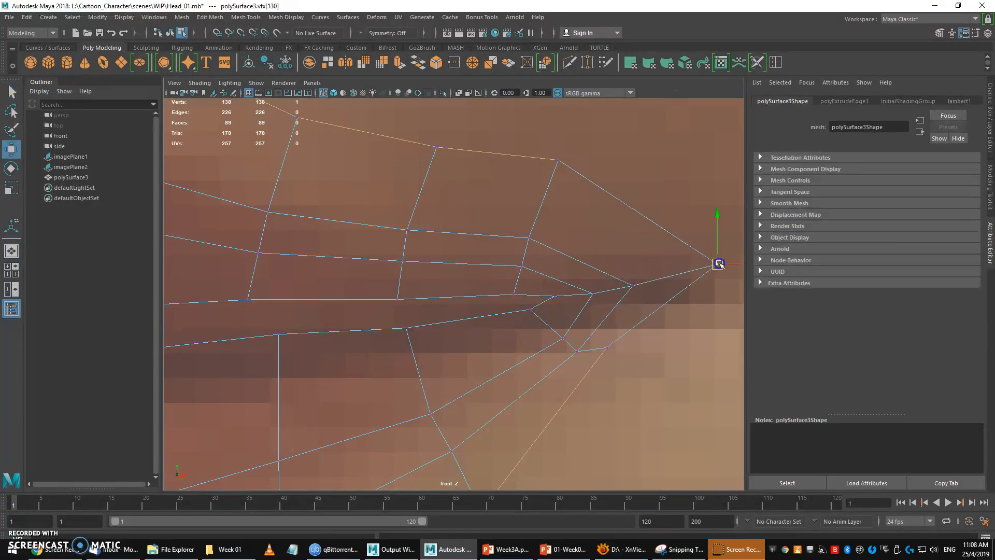
{"action": "left_click_drag", "start_coordinate": [607, 348], "coordinate": [666, 403]}
{"action": "scroll", "coordinate": [617, 373], "scroll_direction": "down", "scroll_amount": 8}
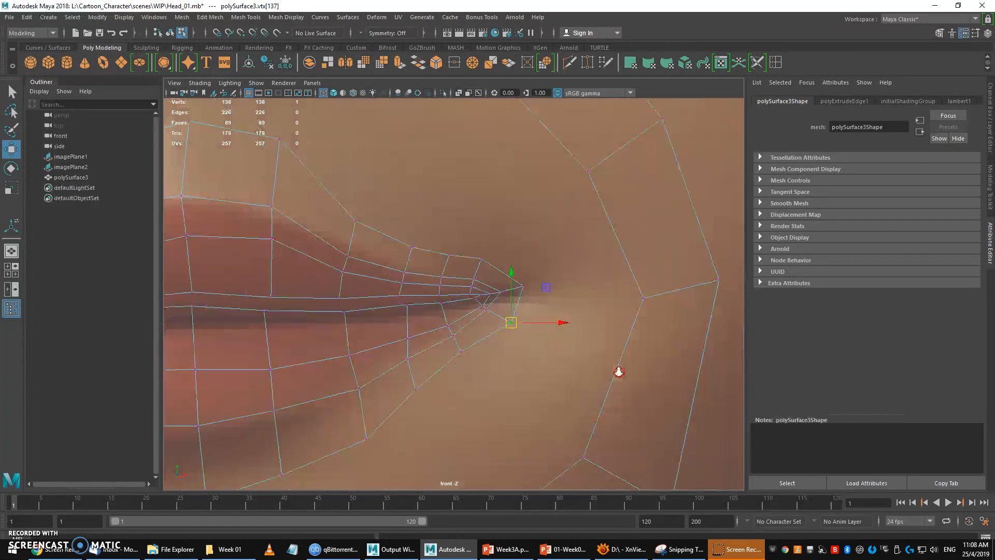
Move the extruded strip's vertices below the lower lip downward to form an even loop in the front view
{"action": "key", "text": "q"}
{"action": "key", "text": "w"}
{"action": "left_click_drag", "start_coordinate": [467, 328], "coordinate": [459, 369]}
{"action": "key", "text": "q"}
{"action": "key", "text": "w"}
{"action": "key", "text": "q"}
{"action": "left_click_drag", "start_coordinate": [396, 363], "coordinate": [407, 384]}
{"action": "key", "text": "w"}
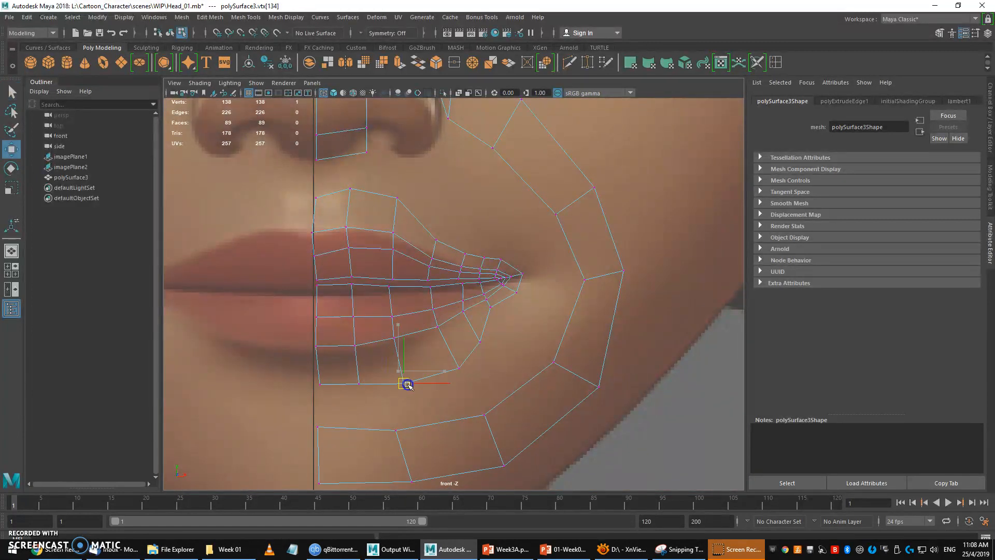
Spread the extruded strip's vertices just below the mouth corner outward to widen the loop there
{"action": "key", "text": "q"}
{"action": "key", "text": "w"}
{"action": "left_click_drag", "start_coordinate": [484, 302], "coordinate": [532, 304]}
{"action": "key", "text": "q"}
{"action": "left_click", "coordinate": [518, 293]}
{"action": "key", "text": "w"}
{"action": "key", "text": "q"}
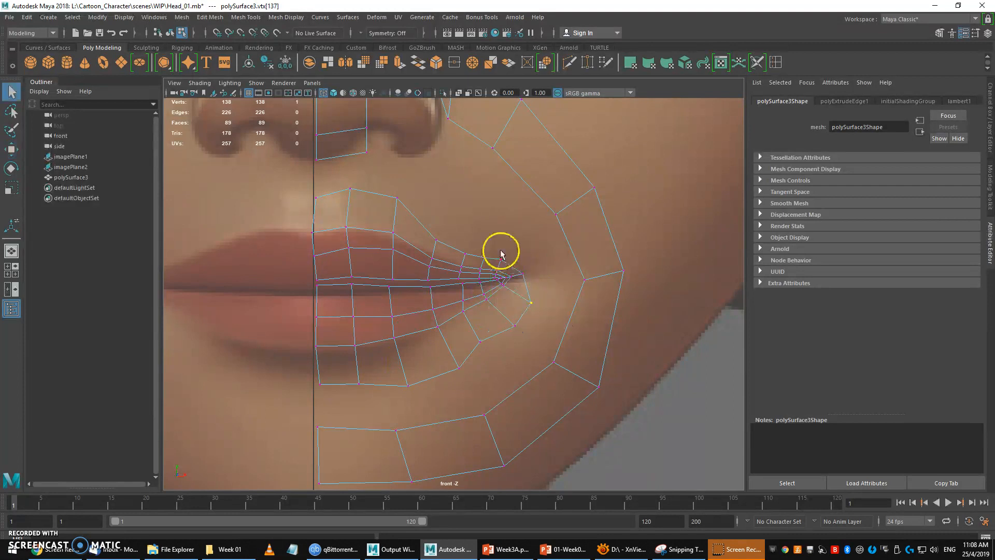
Raise the extruded strip's outer vertex above the upper lip, on the slope toward the mouth corner, in the front view
{"action": "left_click_drag", "start_coordinate": [490, 266], "coordinate": [490, 265]}
{"action": "key", "text": "w"}
{"action": "key", "text": "q"}
{"action": "left_click", "coordinate": [442, 226]}
{"action": "key", "text": "w"}
{"action": "middle_click_drag", "start_coordinate": [472, 229], "coordinate": [451, 245], "text": "alt"}
{"action": "key", "text": "q"}
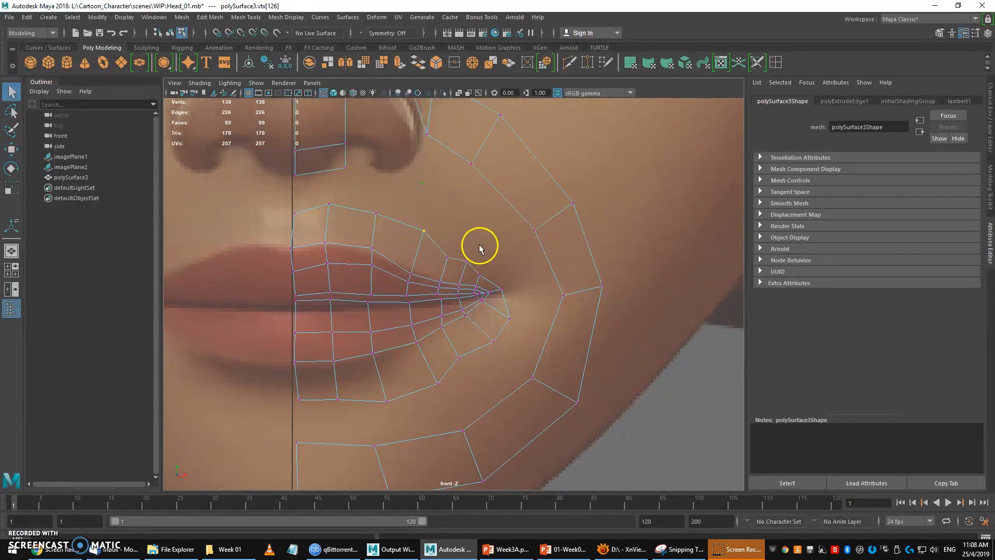
Pull the strip's next vertices above the mouth corner outward and adjust a strip vertex below the lower lip
{"action": "left_click_drag", "start_coordinate": [449, 261], "coordinate": [455, 266]}
{"action": "key", "text": "w"}
{"action": "left_click_drag", "start_coordinate": [449, 257], "coordinate": [454, 244]}
{"action": "key", "text": "q"}
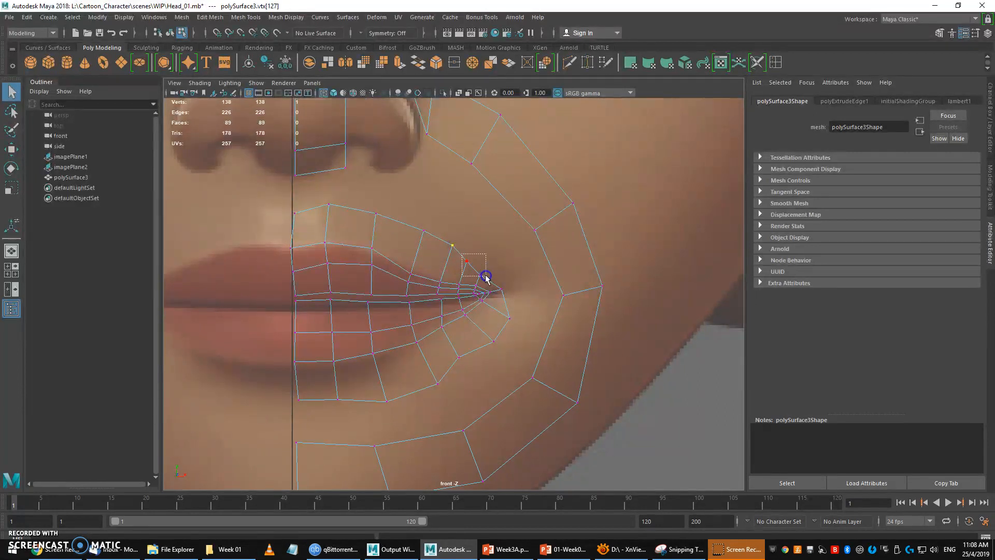
{"action": "left_click_drag", "start_coordinate": [486, 278], "coordinate": [485, 277]}
{"action": "key", "text": "w"}
{"action": "key", "text": "q"}
{"action": "left_click_drag", "start_coordinate": [442, 345], "coordinate": [470, 365]}
{"action": "key", "text": "w"}
{"action": "left_click_drag", "start_coordinate": [458, 357], "coordinate": [464, 368]}
Adjust the depth of the extruded strip's vertices around the mouth corner in the side view
{"action": "key", "text": "space"}
{"action": "right_click_drag", "start_coordinate": [586, 357], "coordinate": [603, 376], "text": "alt"}
{"action": "key", "text": "q"}
{"action": "left_click_drag", "start_coordinate": [499, 322], "coordinate": [538, 341]}
{"action": "key", "text": "w"}
{"action": "key", "text": "q"}
{"action": "left_click_drag", "start_coordinate": [593, 372], "coordinate": [598, 377]}
{"action": "key", "text": "w"}
{"action": "left_click_drag", "start_coordinate": [591, 370], "coordinate": [601, 374]}
{"action": "middle_click_drag", "start_coordinate": [629, 381], "coordinate": [602, 375], "text": "alt"}
{"action": "right_click_drag", "start_coordinate": [603, 376], "coordinate": [616, 378], "text": "alt"}
Reposition the strip's lowest vertices downward and backward in the side view
{"action": "key", "text": "q"}
{"action": "left_click_drag", "start_coordinate": [557, 360], "coordinate": [618, 391]}
{"action": "key", "text": "w"}
{"action": "key", "text": "q"}
{"action": "key", "text": "w"}
{"action": "key", "text": "q"}
{"action": "key", "text": "w"}
{"action": "key", "text": "q"}
{"action": "key", "text": "w"}
{"action": "left_click_drag", "start_coordinate": [582, 418], "coordinate": [595, 447]}
{"action": "key", "text": "q"}
{"action": "key", "text": "w"}
{"action": "middle_click_drag", "start_coordinate": [578, 434], "coordinate": [626, 359], "text": "alt"}
Move the strip's vertices between the mouth corner and the lower lip backward in the side view
{"action": "key", "text": "q"}
{"action": "left_click_drag", "start_coordinate": [596, 388], "coordinate": [612, 403]}
{"action": "key", "text": "w"}
{"action": "left_click_drag", "start_coordinate": [602, 400], "coordinate": [628, 406]}
{"action": "key", "text": "q"}
{"action": "key", "text": "w"}
{"action": "left_click_drag", "start_coordinate": [607, 444], "coordinate": [625, 393]}
{"action": "key", "text": "q"}
{"action": "key", "text": "w"}
{"action": "key", "text": "q"}
Shift the remaining vertices under the lower lip slightly backward in the side view to even out the strip
{"action": "left_click_drag", "start_coordinate": [551, 402], "coordinate": [598, 434]}
{"action": "key", "text": "w"}
{"action": "left_click_drag", "start_coordinate": [578, 422], "coordinate": [588, 423]}
{"action": "key", "text": "q"}
{"action": "left_click_drag", "start_coordinate": [522, 378], "coordinate": [566, 383]}
{"action": "key", "text": "w"}
{"action": "key", "text": "q"}
{"action": "key", "text": "w"}
{"action": "middle_click_drag", "start_coordinate": [281, 377], "coordinate": [296, 352], "text": "alt"}
{"action": "right_click_drag", "start_coordinate": [297, 352], "coordinate": [311, 351], "text": "alt"}
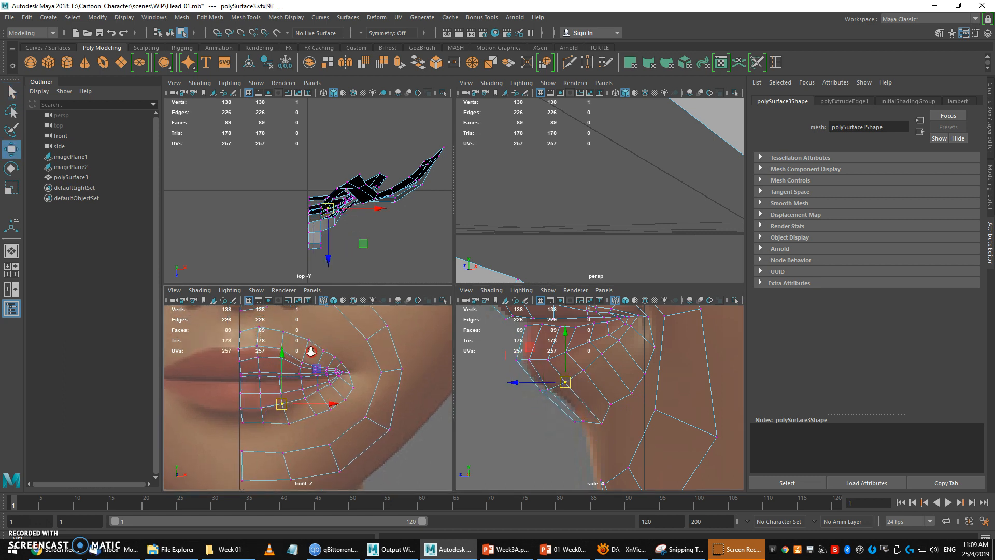
Extrude the lips' outer border edges again, scale the new edges outward vertically and shift them sideways
{"action": "key", "text": "q"}
{"action": "right_click_drag", "start_coordinate": [259, 324], "coordinate": [259, 292]}
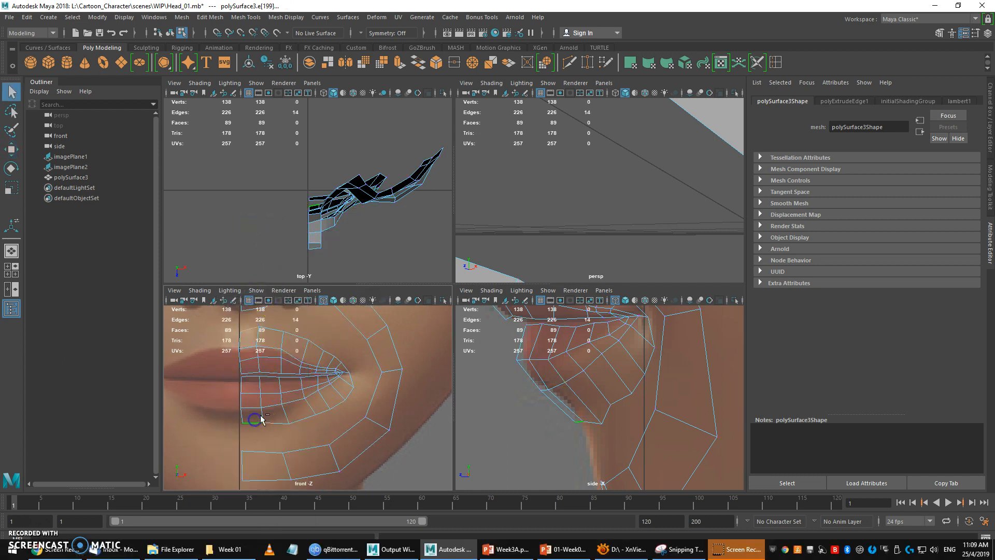
{"action": "right_click_drag", "start_coordinate": [280, 348], "coordinate": [284, 364], "text": "shift"}
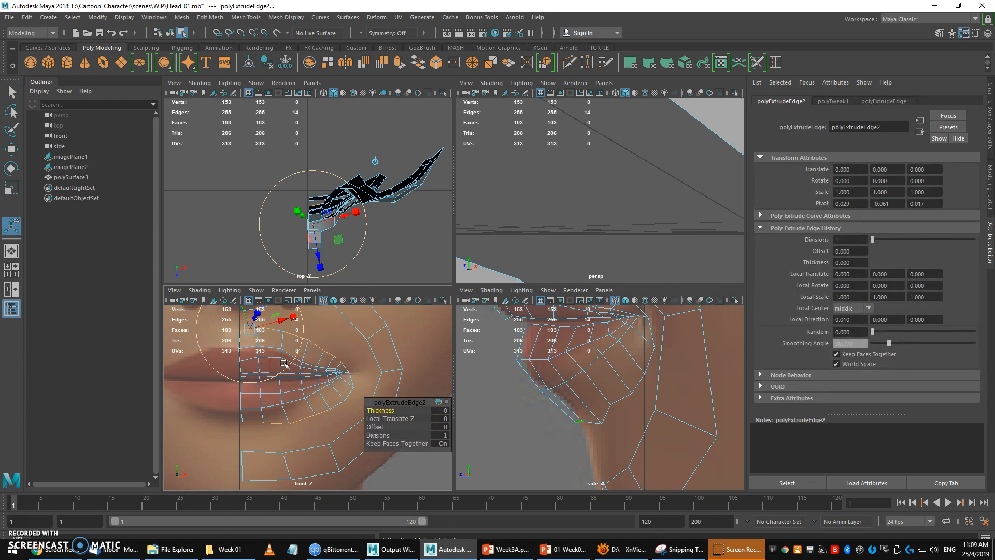
{"action": "key", "text": "r"}
{"action": "left_click_drag", "start_coordinate": [299, 331], "coordinate": [301, 317]}
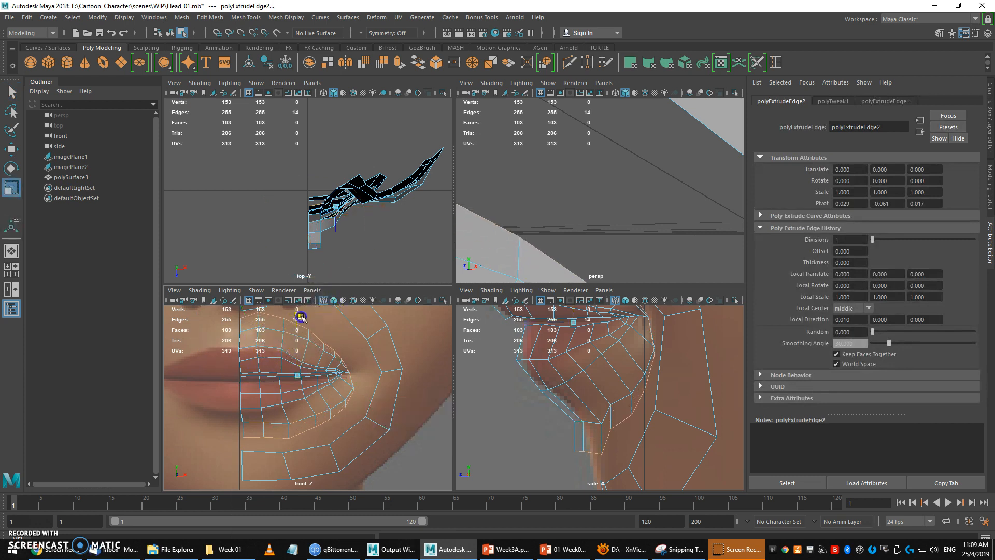
{"action": "key", "text": "w"}
{"action": "left_click_drag", "start_coordinate": [348, 373], "coordinate": [356, 379]}
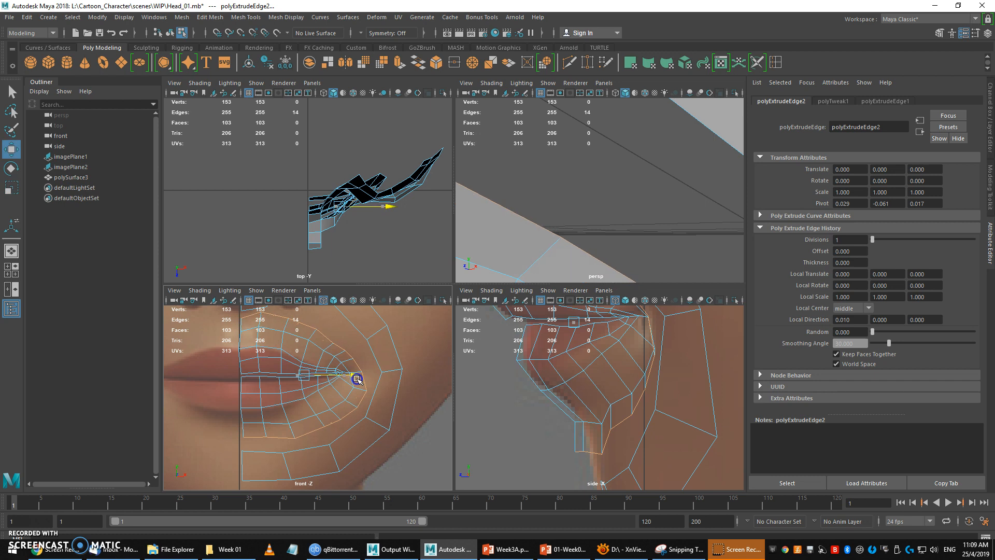
Pull the new strip's vertex at the mouth corner outward toward the face loop in the maximized perspective view
{"action": "key", "text": "f"}
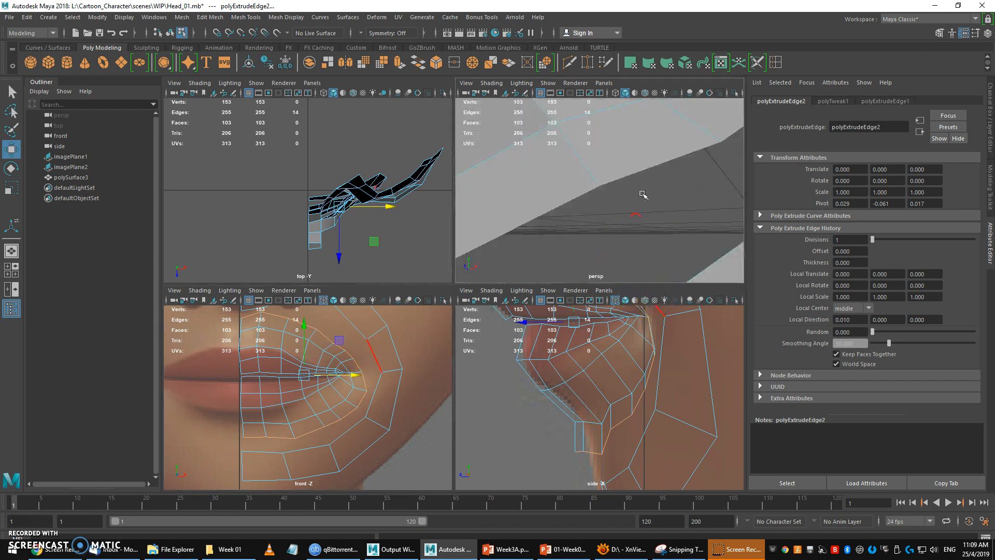
{"action": "key", "text": "space"}
{"action": "left_click_drag", "start_coordinate": [658, 226], "coordinate": [535, 231], "text": "alt"}
{"action": "key", "text": "f"}
{"action": "left_click_drag", "start_coordinate": [456, 284], "coordinate": [564, 295], "text": "alt"}
{"action": "right_click_drag", "start_coordinate": [564, 294], "coordinate": [580, 295], "text": "alt"}
{"action": "left_click_drag", "start_coordinate": [580, 295], "coordinate": [581, 289], "text": "alt"}
{"action": "right_click_drag", "start_coordinate": [582, 288], "coordinate": [551, 282], "text": "alt"}
{"action": "left_click_drag", "start_coordinate": [551, 281], "coordinate": [559, 282], "text": "alt"}
{"action": "key", "text": "q"}
{"action": "right_click_drag", "start_coordinate": [469, 293], "coordinate": [495, 284]}
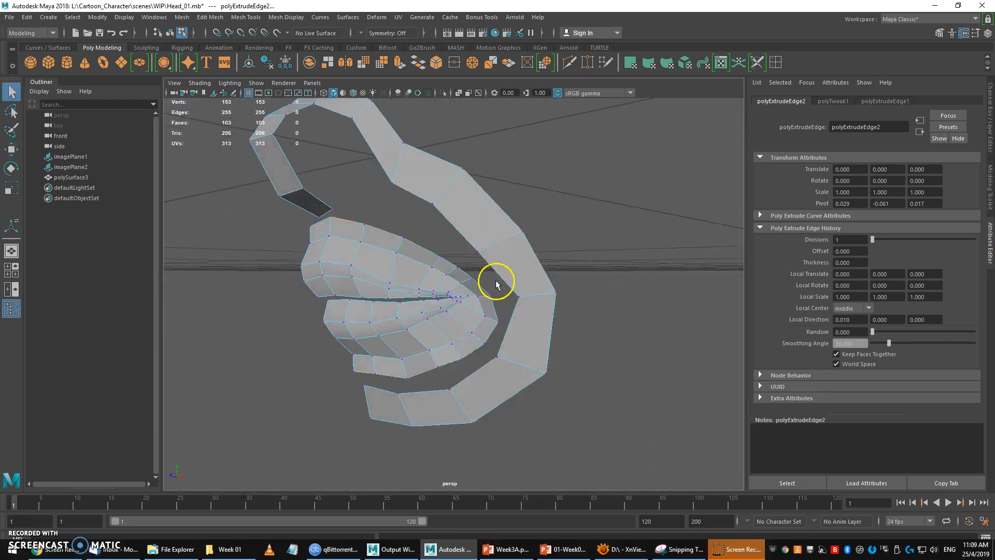
{"action": "left_click_drag", "start_coordinate": [490, 290], "coordinate": [501, 307]}
{"action": "key", "text": "w"}
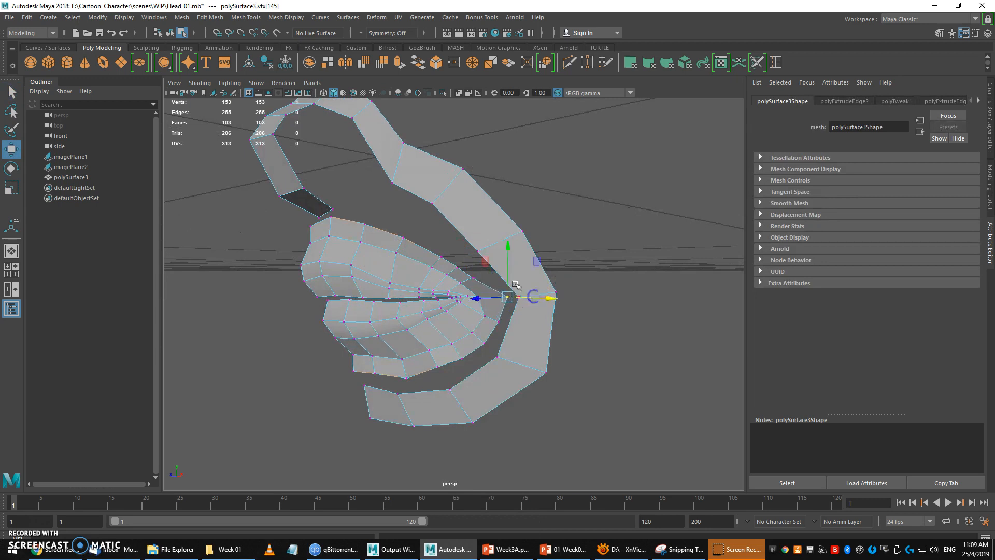
Raise the new strip's vertices above the mouth corner toward the face loop in the perspective view
{"action": "key", "text": "q"}
{"action": "left_click", "coordinate": [463, 275]}
{"action": "key", "text": "w"}
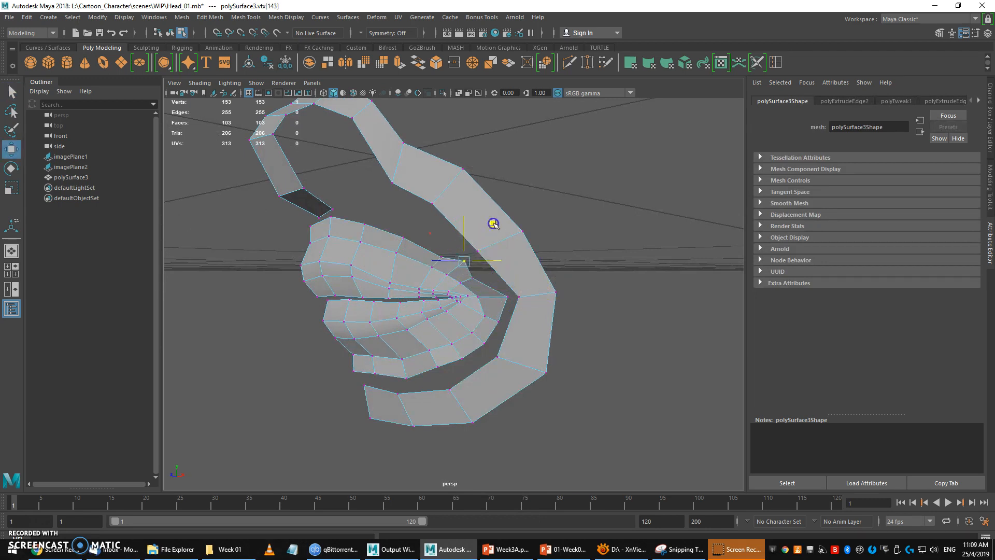
{"action": "middle_click_drag", "start_coordinate": [493, 224], "coordinate": [500, 217]}
{"action": "key", "text": "q"}
{"action": "key", "text": "w"}
{"action": "left_click_drag", "start_coordinate": [390, 239], "coordinate": [443, 210]}
{"action": "key", "text": "q"}
{"action": "key", "text": "w"}
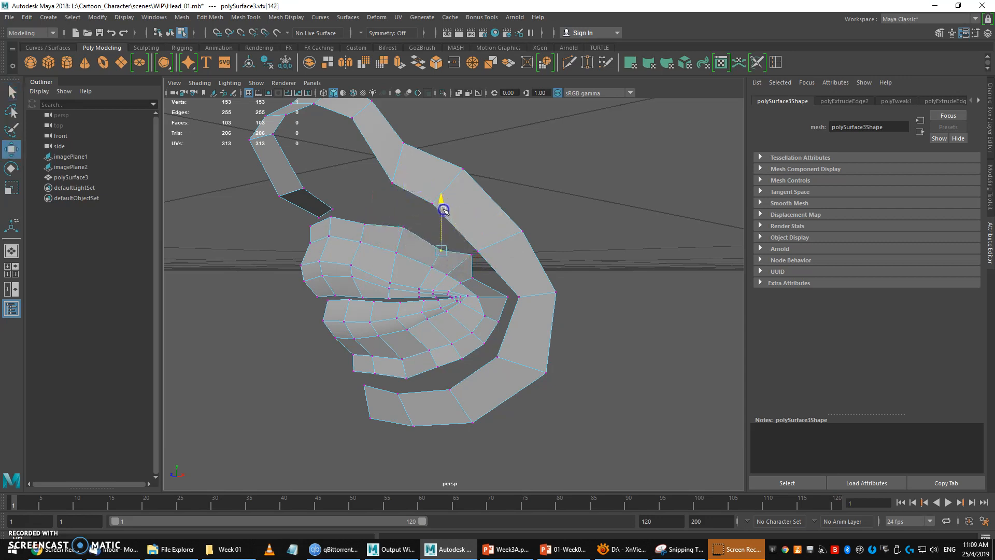
Move the new strip's vertices just below the mouth corner backward in the side view
{"action": "key", "text": "space"}
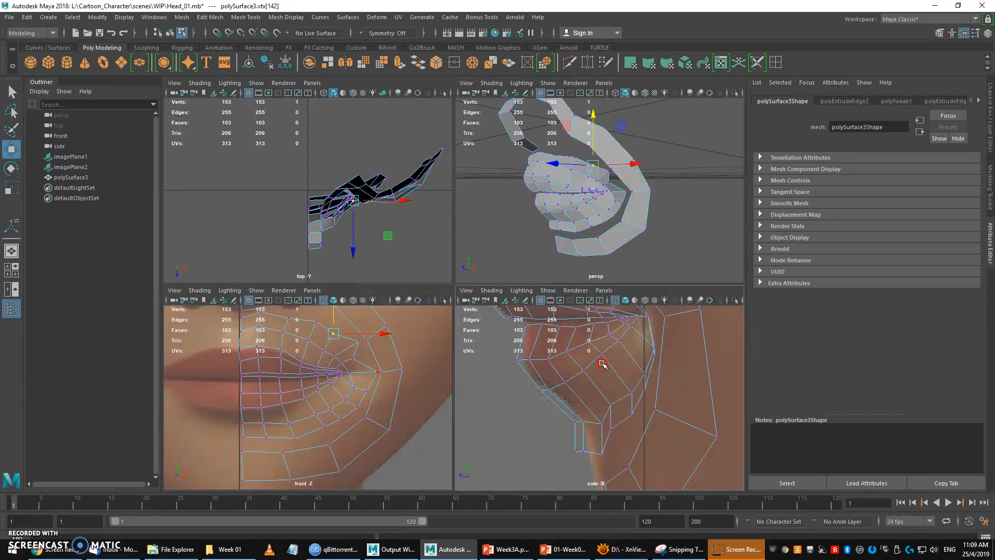
{"action": "key", "text": "q"}
{"action": "key", "text": "w"}
{"action": "mouse_move", "coordinate": [656, 410]}
{"action": "left_mouse_down"}
{"action": "mouse_move", "coordinate": [672, 408]}
{"action": "mouse_move", "coordinate": [651, 395]}
{"action": "mouse_move", "coordinate": [661, 394]}
{"action": "left_mouse_up"}
{"action": "key", "text": "q"}
{"action": "left_click", "coordinate": [644, 388]}
{"action": "key", "text": "w"}
Move the new strip's outermost vertices at the mouth corner backward in the side view
{"action": "key", "text": "q"}
{"action": "left_click", "coordinate": [657, 362]}
{"action": "key", "text": "w"}
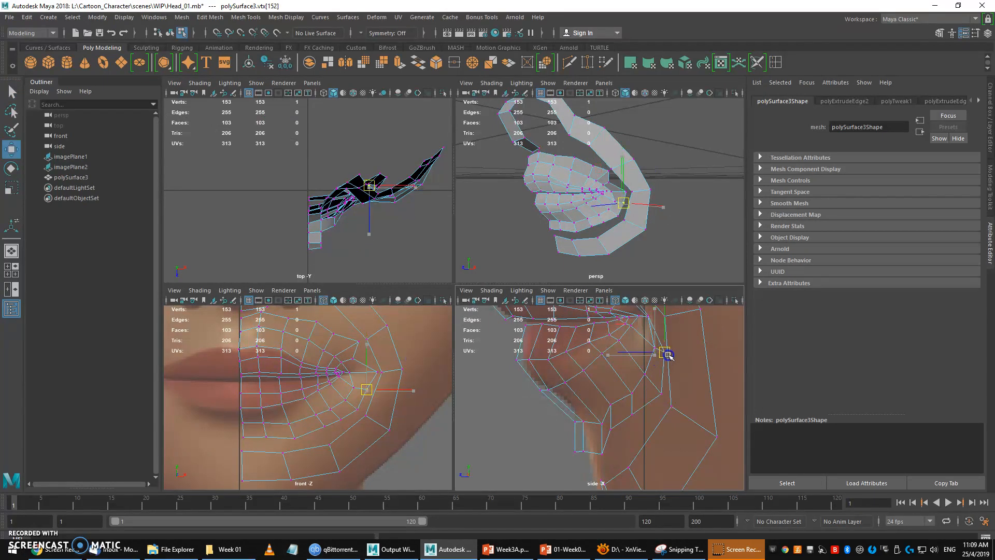
{"action": "middle_click_drag", "start_coordinate": [668, 331], "coordinate": [657, 349], "text": "alt"}
{"action": "key", "text": "q"}
{"action": "left_click", "coordinate": [641, 331]}
{"action": "key", "text": "w"}
{"action": "key", "text": "q"}
Push the new strip's vertices beneath the lower lip backward in the side view to follow the chin
{"action": "left_click", "coordinate": [621, 431]}
{"action": "key", "text": "w"}
{"action": "left_click_drag", "start_coordinate": [623, 432], "coordinate": [633, 433]}
{"action": "key", "text": "q"}
{"action": "key", "text": "w"}
{"action": "key", "text": "q"}
{"action": "left_click", "coordinate": [592, 469]}
{"action": "key", "text": "w"}
{"action": "left_click_drag", "start_coordinate": [598, 470], "coordinate": [623, 468]}
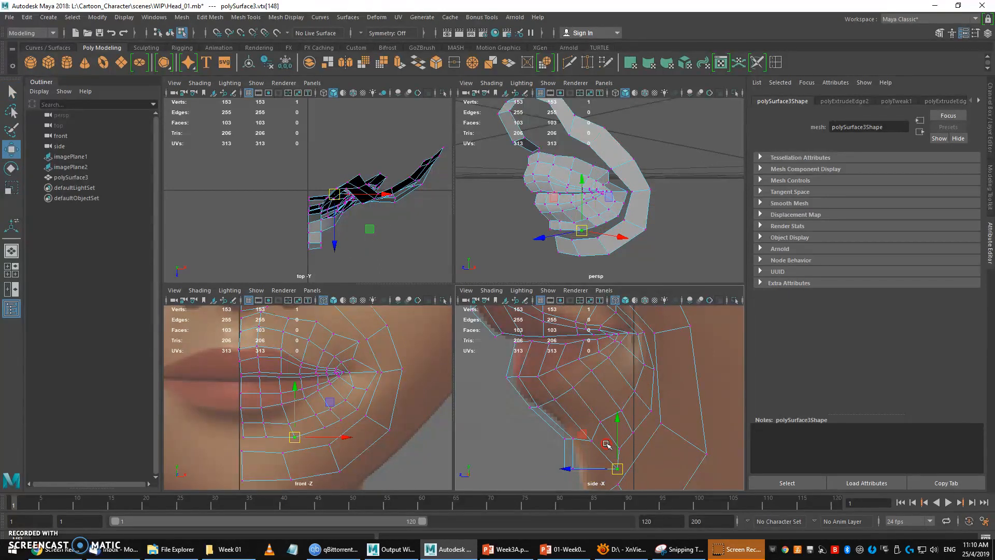
Select the vertices beneath the lower lip in the side view and average them four times to smooth the strip
{"action": "middle_click_drag", "start_coordinate": [606, 443], "coordinate": [596, 405], "text": "alt"}
{"action": "key", "text": "q"}
{"action": "left_click_drag", "start_coordinate": [549, 415], "coordinate": [581, 439]}
{"action": "key", "text": "w"}
{"action": "key", "text": "q"}
{"action": "right_click_drag", "start_coordinate": [600, 407], "coordinate": [624, 372], "text": "shift"}
{"action": "key", "text": "g"}
{"action": "key", "text": "g"}
{"action": "key", "text": "g"}
Adjust the depth of the outer loop's vertices between the mouth corner and the chin in the side view
{"action": "left_click", "coordinate": [608, 409]}
{"action": "key", "text": "q"}
{"action": "mouse_move", "coordinate": [617, 388]}
{"action": "left_mouse_down"}
{"action": "mouse_move", "coordinate": [629, 399]}
{"action": "mouse_move", "coordinate": [635, 390]}
{"action": "left_mouse_up"}
{"action": "key", "text": "w"}
{"action": "key", "text": "q"}
{"action": "key", "text": "w"}
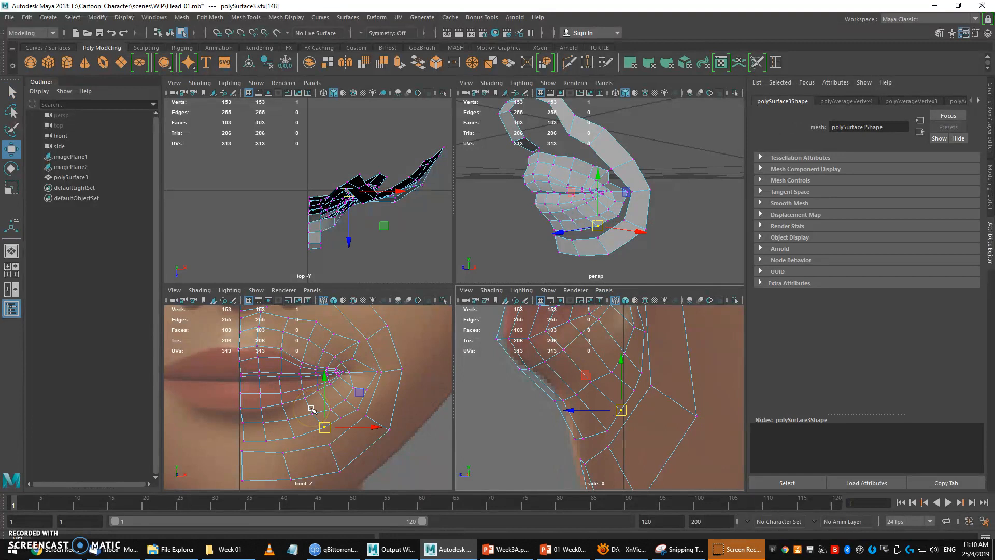
Move the outer loop's vertex just above the mouth corner up and outward in the front view
{"action": "key", "text": "q"}
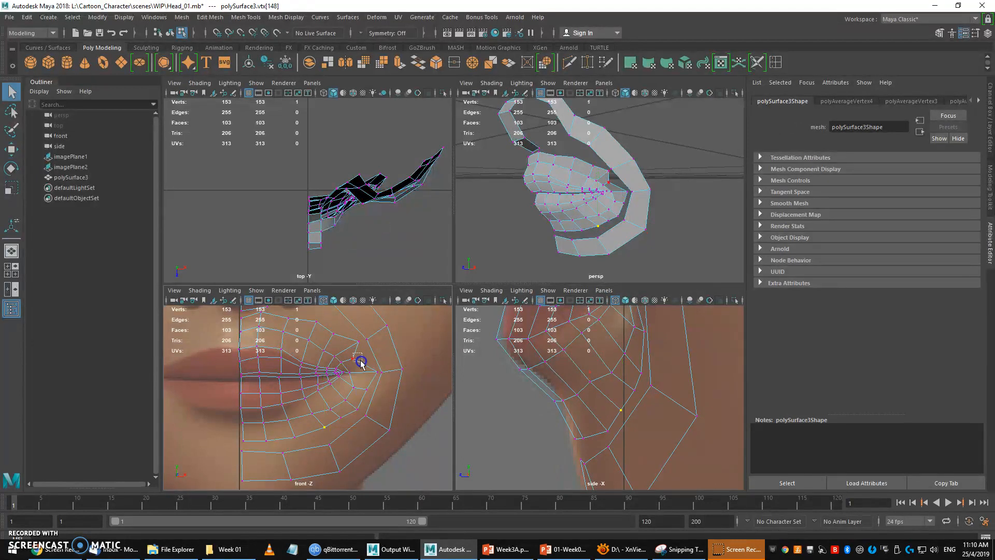
{"action": "left_click", "coordinate": [361, 364]}
{"action": "key", "text": "w"}
{"action": "left_click", "coordinate": [365, 351]}
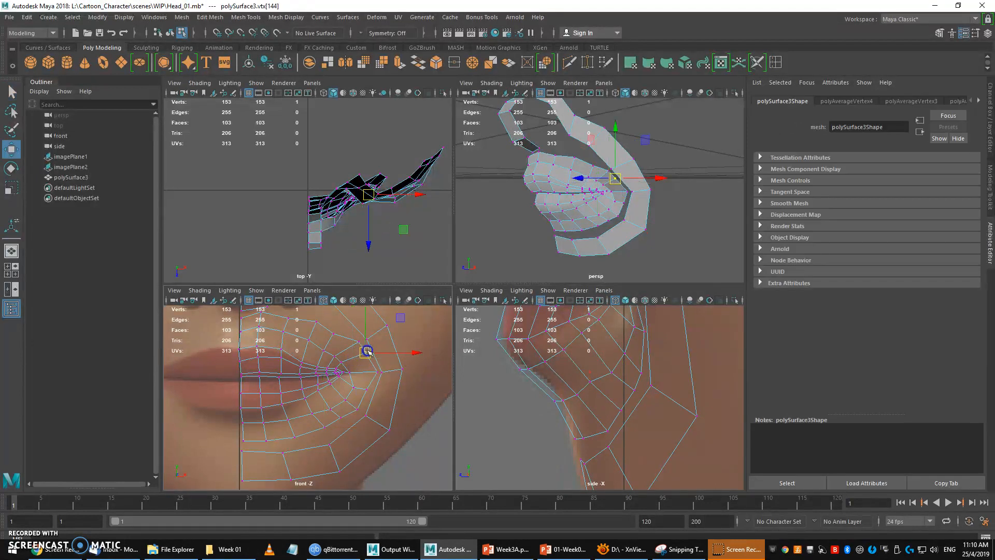
{"action": "middle_click_drag", "start_coordinate": [315, 389], "coordinate": [360, 346], "text": "alt"}
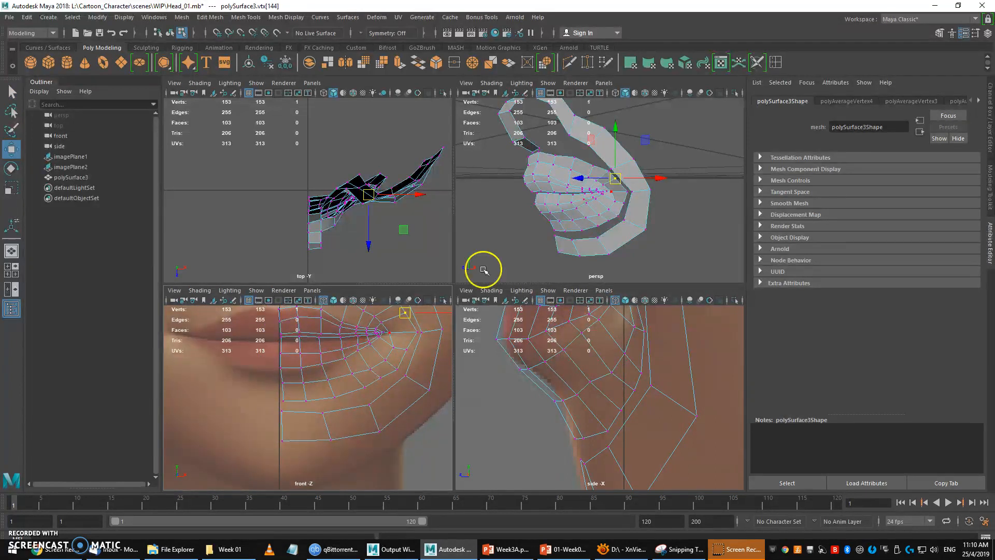
Snap the two lower-lip strip vertices nearest the centre line onto the face loop's inner vertices in the perspective view
{"action": "key", "text": "space"}
{"action": "left_click_drag", "start_coordinate": [483, 275], "coordinate": [570, 289], "text": "alt"}
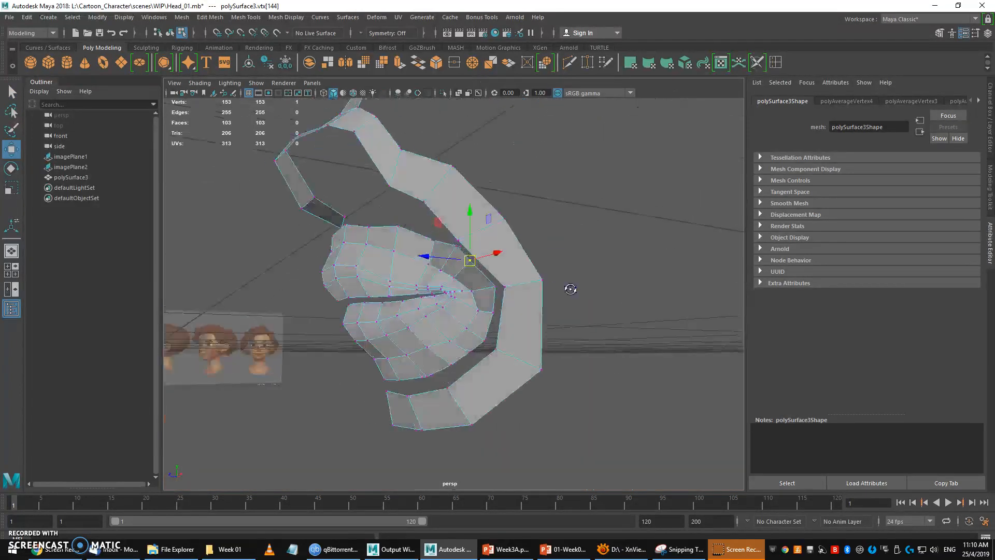
{"action": "key", "text": "q"}
{"action": "left_click_drag", "start_coordinate": [445, 303], "coordinate": [418, 282], "text": "alt"}
{"action": "right_click_drag", "start_coordinate": [418, 282], "coordinate": [456, 228]}
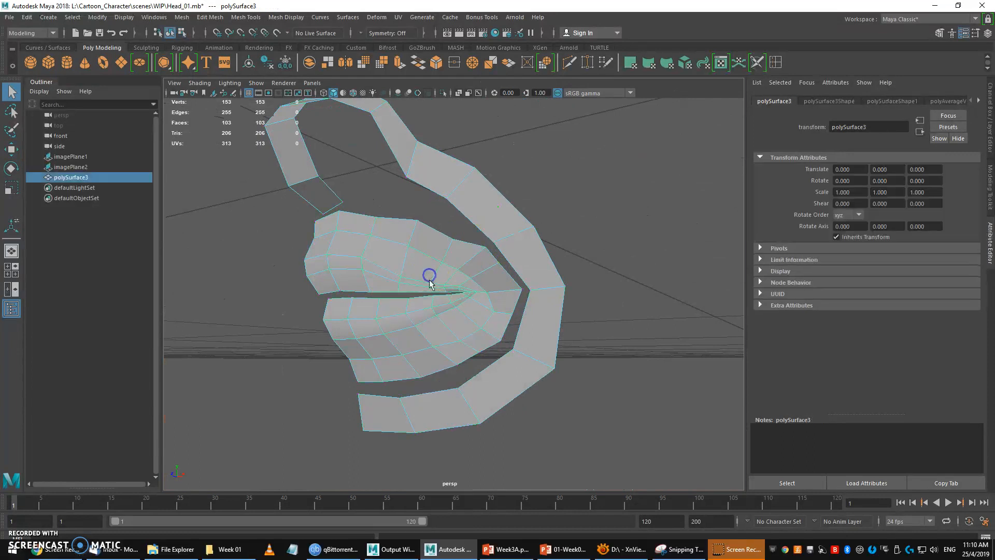
{"action": "left_click_drag", "start_coordinate": [428, 278], "coordinate": [405, 286], "text": "alt"}
{"action": "right_click_drag", "start_coordinate": [405, 287], "coordinate": [352, 266]}
{"action": "left_click", "coordinate": [351, 382]}
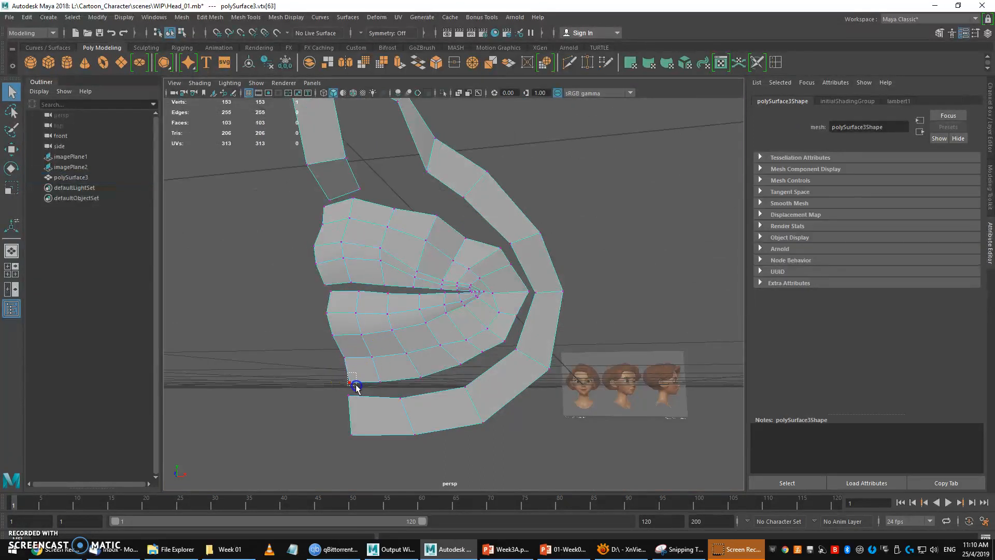
{"action": "key", "text": "w"}
{"action": "left_click", "coordinate": [351, 382]}
{"action": "key", "text": "q"}
{"action": "left_click_drag", "start_coordinate": [412, 382], "coordinate": [390, 389], "text": "alt"}
{"action": "key", "text": "w"}
{"action": "key", "text": "v"}
{"action": "middle_click_drag", "start_coordinate": [389, 389], "coordinate": [396, 398]}
Snap the strip vertex diagonally below the mouth corner onto the face loop's next inner vertex
{"action": "left_click_drag", "start_coordinate": [405, 392], "coordinate": [459, 358], "text": "alt"}
{"action": "key", "text": "q"}
{"action": "key", "text": "w"}
{"action": "key", "text": "v"}
{"action": "scroll", "coordinate": [460, 358], "scroll_direction": "up", "scroll_amount": 2}
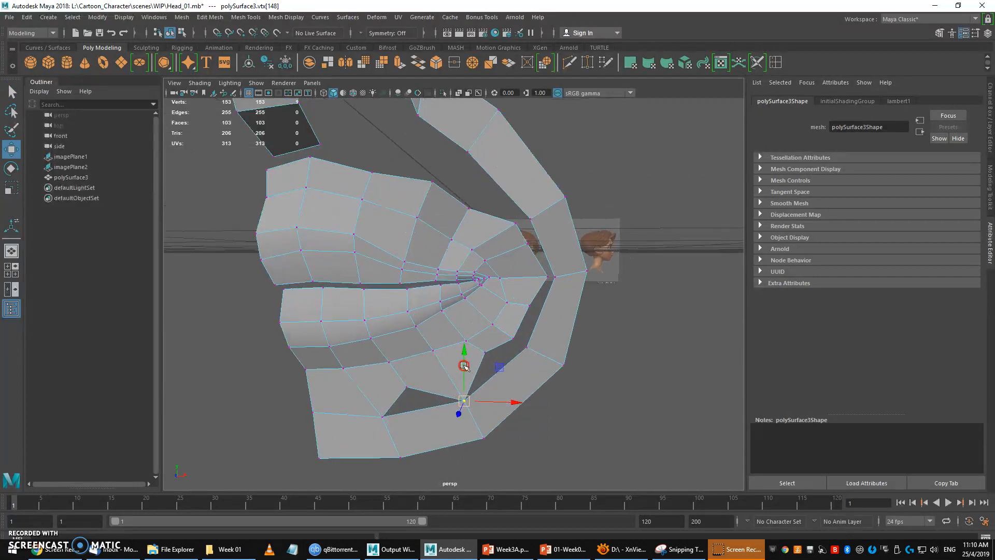
Move the strip's leftover vertex between the snapped ones down toward the face loop's inner edge
{"action": "middle_click_drag", "start_coordinate": [464, 364], "coordinate": [467, 359], "text": "alt"}
{"action": "key", "text": "q"}
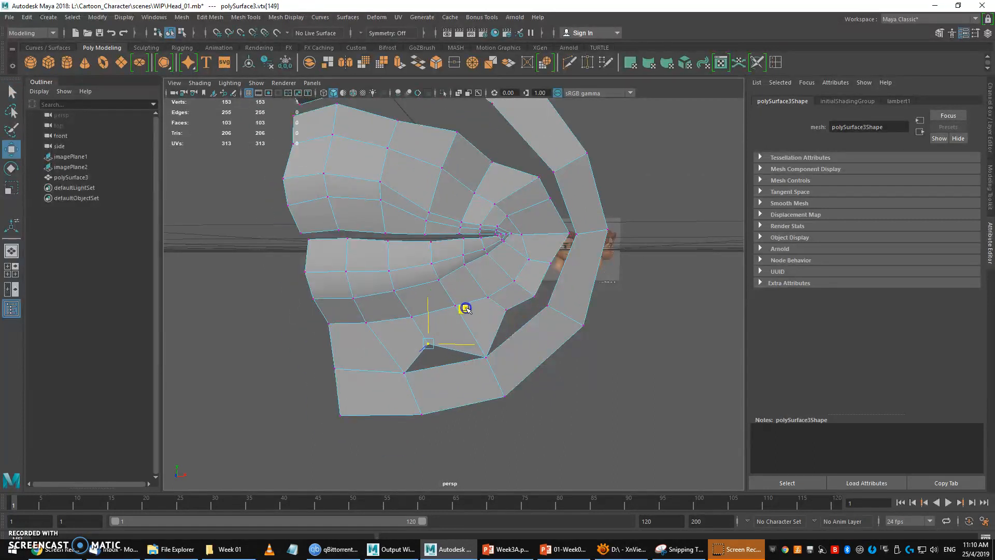
{"action": "scroll", "coordinate": [459, 328], "scroll_direction": "up", "scroll_amount": 2}
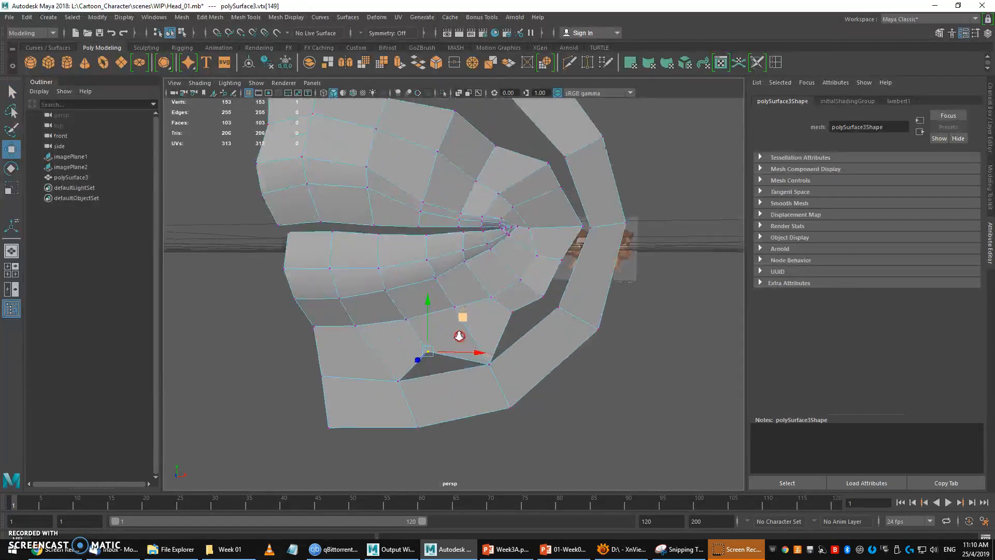
{"action": "key", "text": "q"}
{"action": "key", "text": "w"}
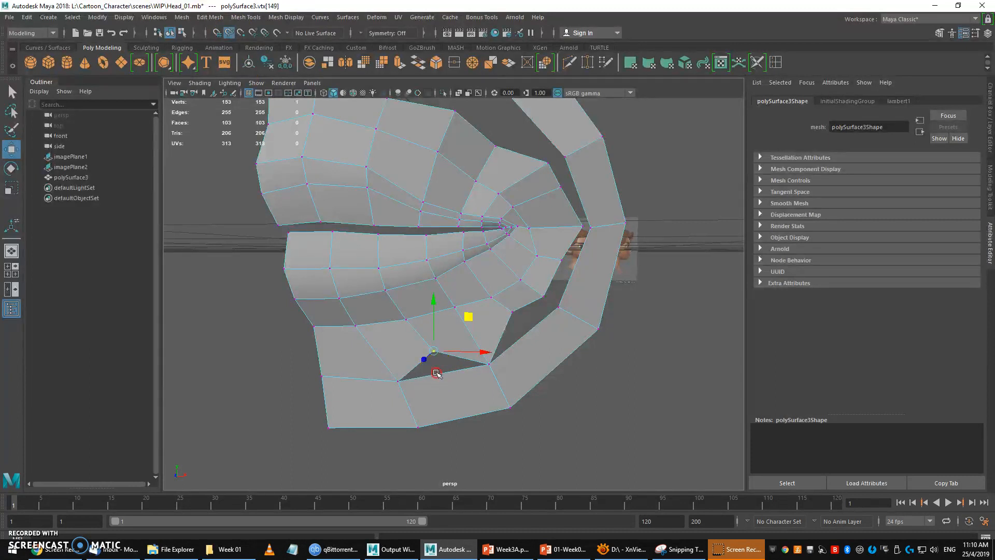
{"action": "middle_click_drag", "start_coordinate": [437, 373], "coordinate": [431, 375]}
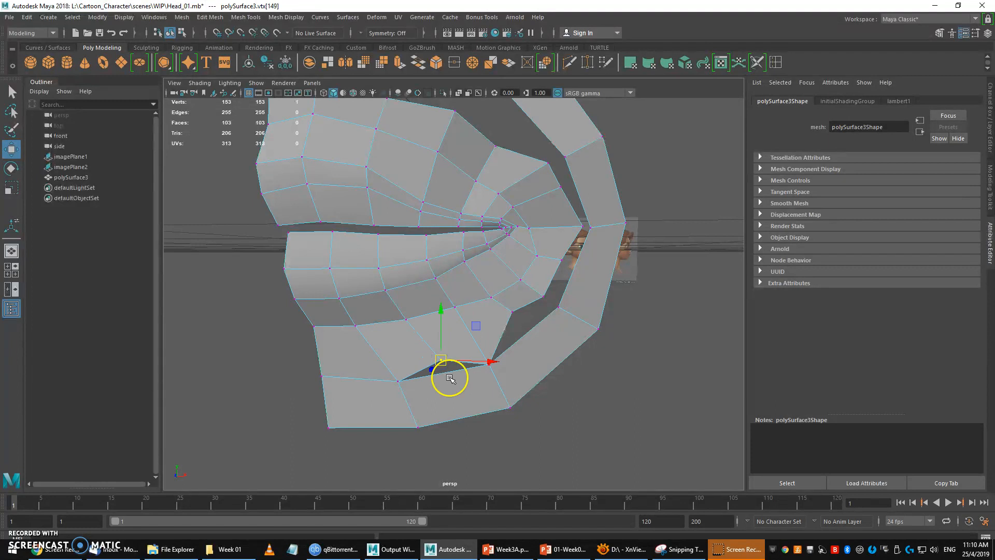
Snap the lower-lip strip's leftover vertex onto the face loop's inner edge to close the triangular gap
{"action": "scroll", "coordinate": [449, 378], "scroll_direction": "up", "scroll_amount": 3}
{"action": "scroll", "coordinate": [455, 402], "scroll_direction": "down", "scroll_amount": 1}
{"action": "middle_click_drag", "start_coordinate": [455, 403], "coordinate": [455, 383], "text": "alt"}
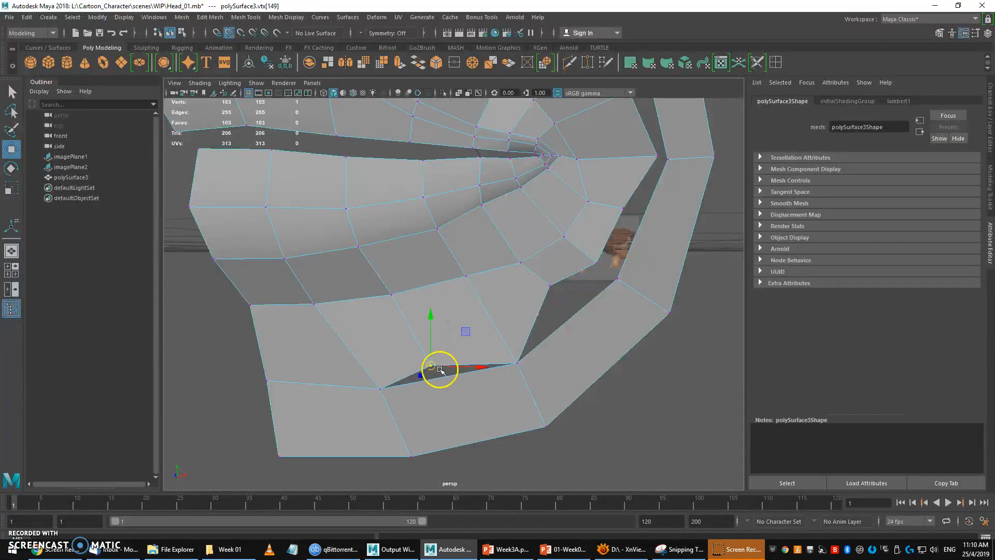
{"action": "middle_click_drag", "start_coordinate": [482, 333], "coordinate": [478, 334]}
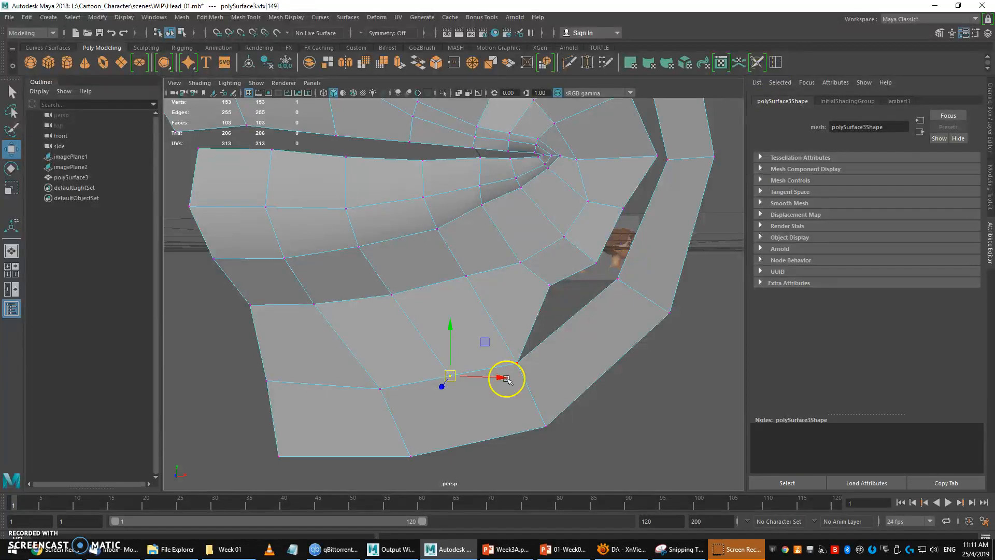
Insert an edge loop across the lower face loop at the snapped vertex and merge the overlapping vertices there
{"action": "key", "text": "q"}
{"action": "right_click_drag", "start_coordinate": [451, 375], "coordinate": [402, 251]}
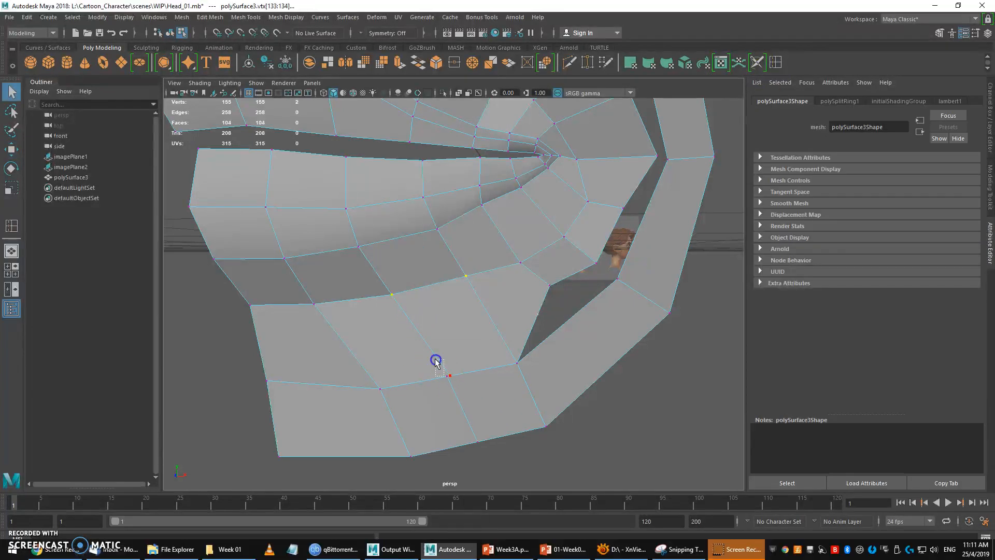
{"action": "right_click_drag", "start_coordinate": [449, 382], "coordinate": [487, 299], "text": "shift"}
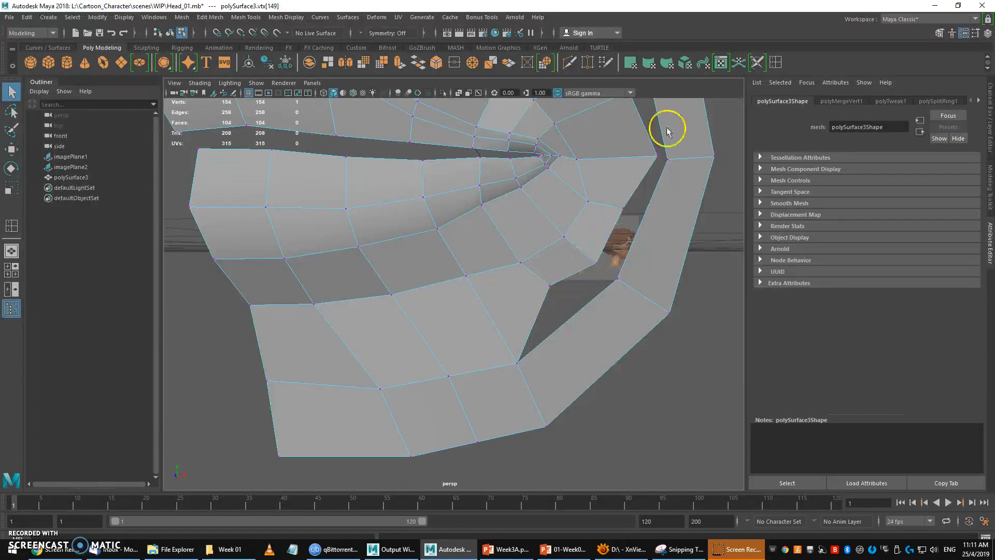
Insert an edge loop in the face loop segment diagonally below the mouth corner and snap the facing strip vertex onto it
{"action": "left_click", "coordinate": [776, 62]}
{"action": "left_click", "coordinate": [722, 130]}
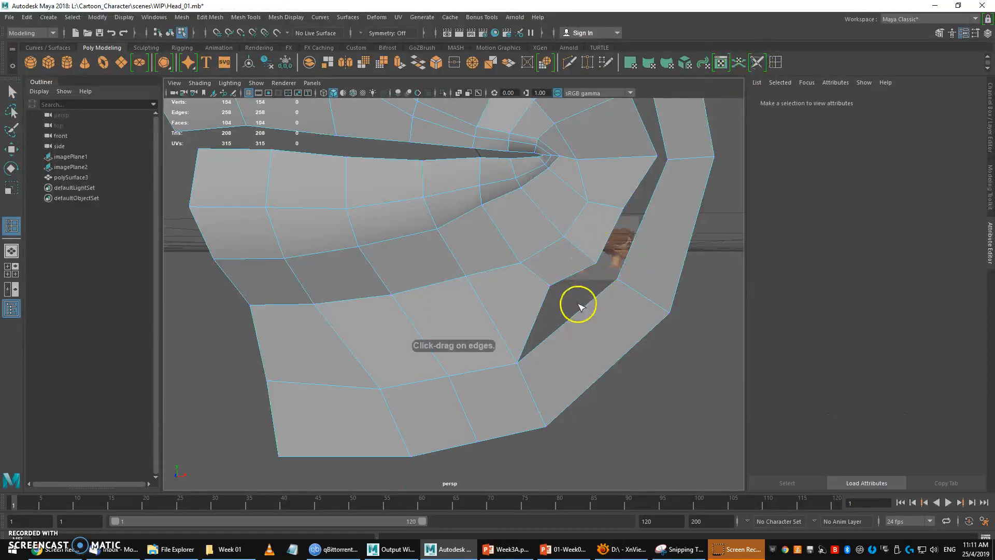
{"action": "key", "text": "q"}
{"action": "right_click_drag", "start_coordinate": [553, 251], "coordinate": [505, 251]}
{"action": "left_click_drag", "start_coordinate": [538, 278], "coordinate": [557, 295]}
{"action": "key", "text": "w"}
Snap the next strip vertex up toward the mouth corner onto the face loop's inner corner vertex
{"action": "key", "text": "q"}
{"action": "left_click_drag", "start_coordinate": [588, 254], "coordinate": [603, 272]}
{"action": "key", "text": "w"}
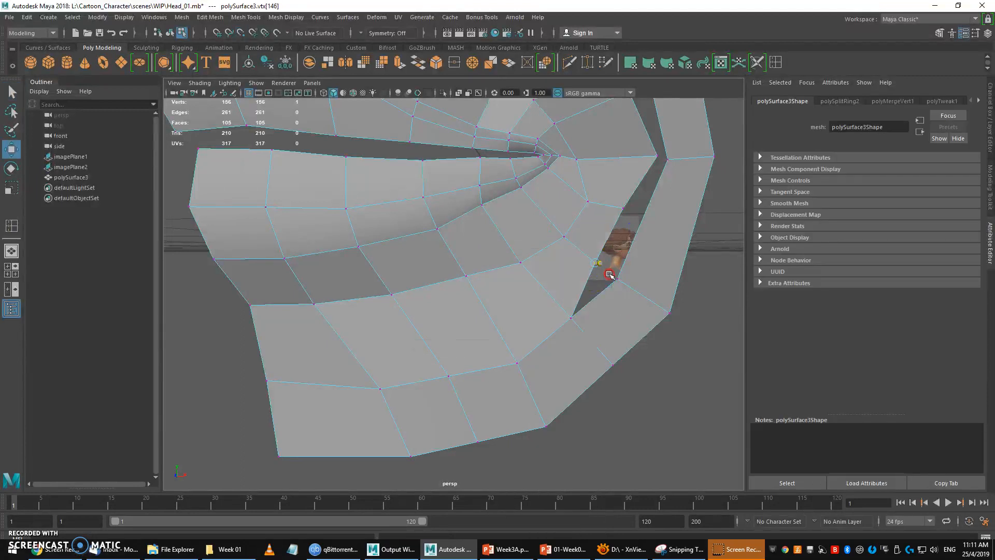
{"action": "left_click_drag", "start_coordinate": [586, 309], "coordinate": [553, 323], "text": "alt"}
{"action": "key", "text": "v"}
{"action": "left_click_drag", "start_coordinate": [601, 293], "coordinate": [622, 305]}
{"action": "middle_click_drag", "start_coordinate": [665, 282], "coordinate": [637, 290], "text": "alt"}
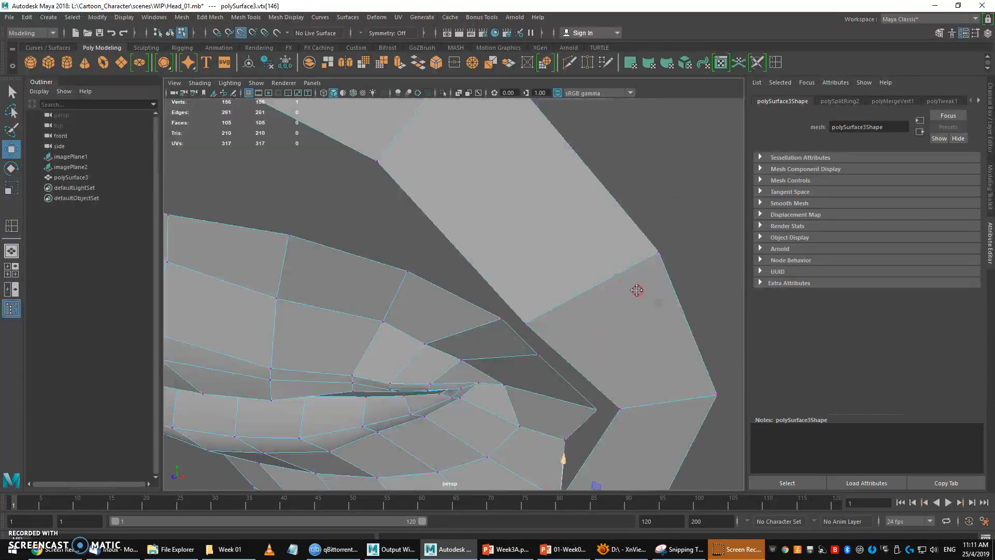
Snap the strip vertex beside the mouth corner onto the face loop's inner vertex at the same height
{"action": "scroll", "coordinate": [636, 290], "scroll_direction": "down", "scroll_amount": 3}
{"action": "key", "text": "q"}
{"action": "left_click", "coordinate": [516, 372]}
{"action": "key", "text": "w"}
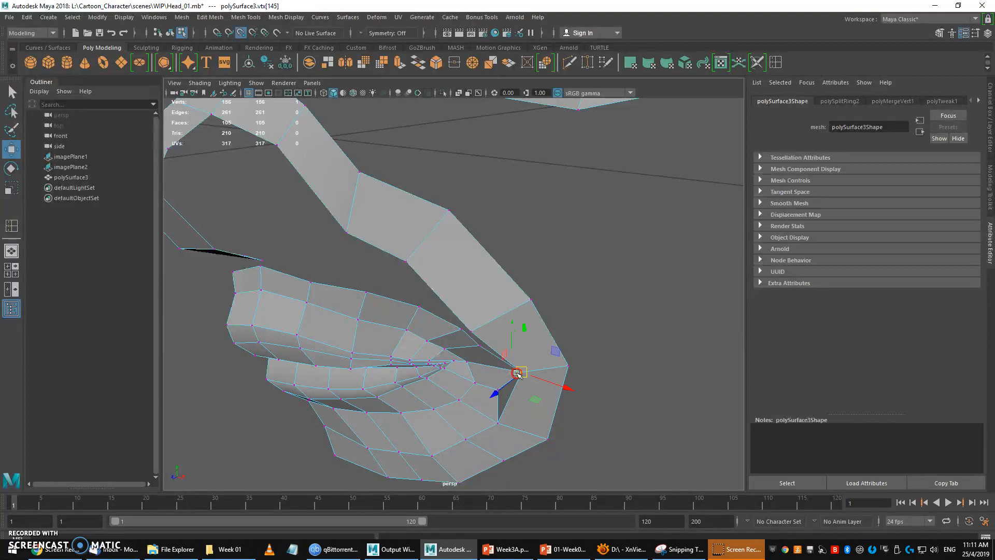
Snap the upper strip vertex just above the mouth corner onto the face loop's next inner vertex up
{"action": "scroll", "coordinate": [516, 372], "scroll_direction": "up", "scroll_amount": 8}
{"action": "key", "text": "q"}
{"action": "left_click_drag", "start_coordinate": [551, 243], "coordinate": [560, 262]}
{"action": "key", "text": "w"}
{"action": "key", "text": "v"}
{"action": "middle_click_drag", "start_coordinate": [558, 259], "coordinate": [568, 256]}
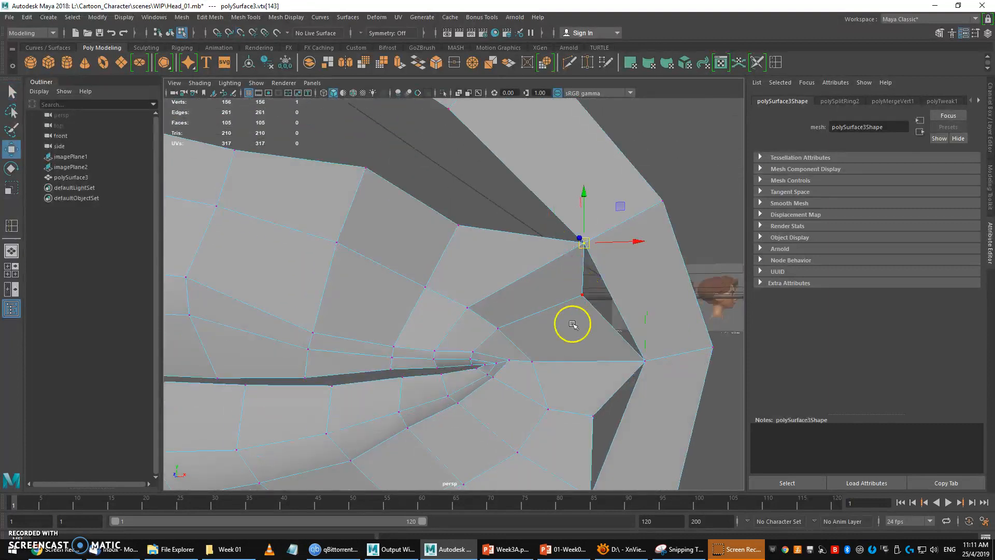
{"action": "scroll", "coordinate": [483, 275], "scroll_direction": "down", "scroll_amount": 6}
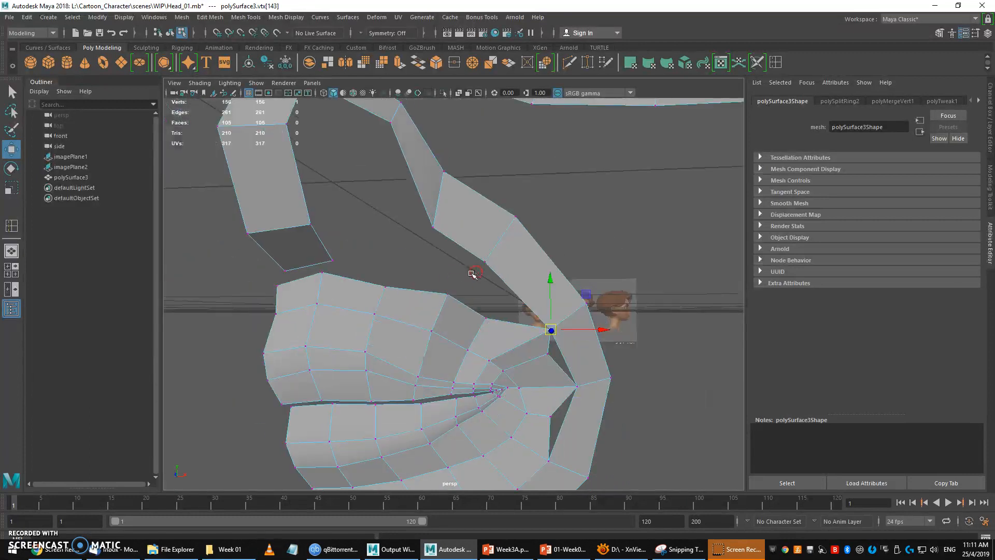
Snap the upper-lip strip vertices nearest the centre line onto the lower end vertices of the nose strip
{"action": "key", "text": "q"}
{"action": "key", "text": "w"}
{"action": "key", "text": "q"}
{"action": "left_click_drag", "start_coordinate": [312, 260], "coordinate": [326, 284]}
{"action": "key", "text": "w"}
{"action": "key", "text": "v"}
{"action": "middle_click_drag", "start_coordinate": [329, 281], "coordinate": [335, 271]}
Raise the next upper-lip strip vertex beside the snapped nose vertices slightly up and outward
{"action": "key", "text": "q"}
{"action": "left_click_drag", "start_coordinate": [374, 276], "coordinate": [393, 295]}
{"action": "key", "text": "w"}
{"action": "middle_click_drag", "start_coordinate": [412, 257], "coordinate": [424, 243]}
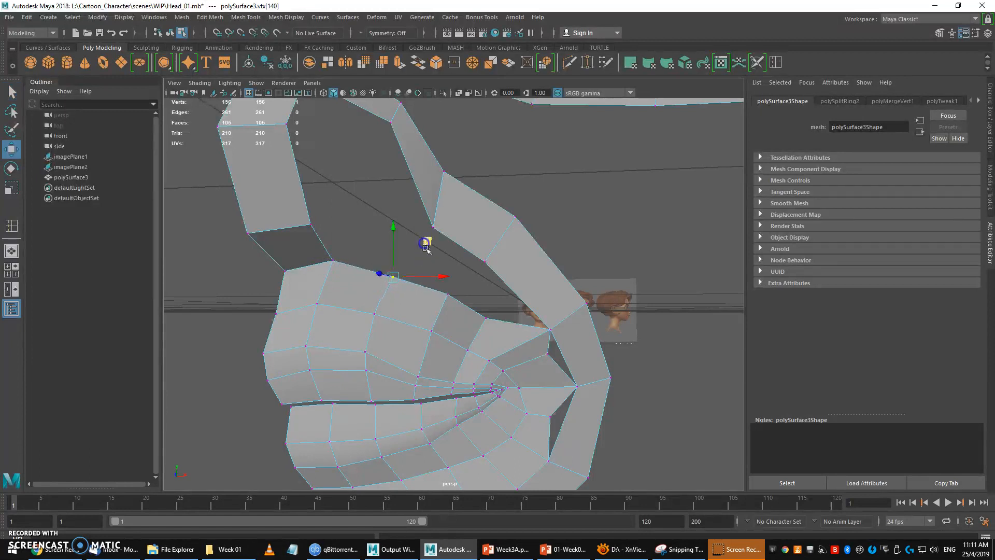
Snap the following upper-lip strip vertex onto the face loop's inner vertex on the cheek
{"action": "key", "text": "q"}
{"action": "left_click", "coordinate": [444, 294]}
{"action": "key", "text": "w"}
{"action": "key", "text": "q"}
{"action": "key", "text": "w"}
{"action": "key", "text": "v"}
{"action": "middle_click_drag", "start_coordinate": [448, 288], "coordinate": [449, 286]}
Insert two edge loops in the face loop, in the two cheek segments directly above the mouth corner
{"action": "left_click", "coordinate": [776, 62]}
{"action": "left_click", "coordinate": [514, 293]}
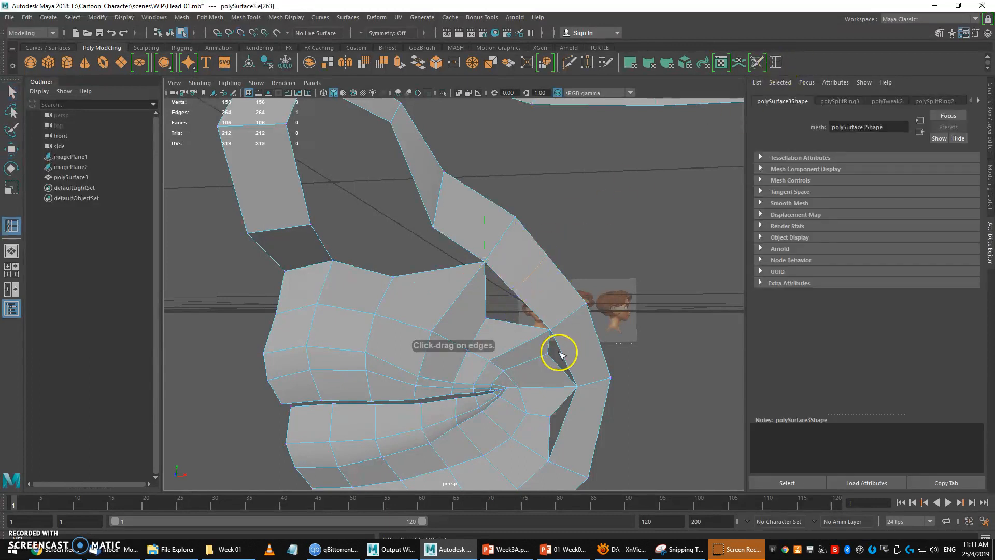
{"action": "left_click", "coordinate": [561, 357]}
Snap the two leftover upper strip vertices onto the inner vertices of the newly inserted cheek edge loops
{"action": "right_click_drag", "start_coordinate": [482, 250], "coordinate": [440, 250]}
{"action": "left_click", "coordinate": [513, 292]}
{"action": "key", "text": "w"}
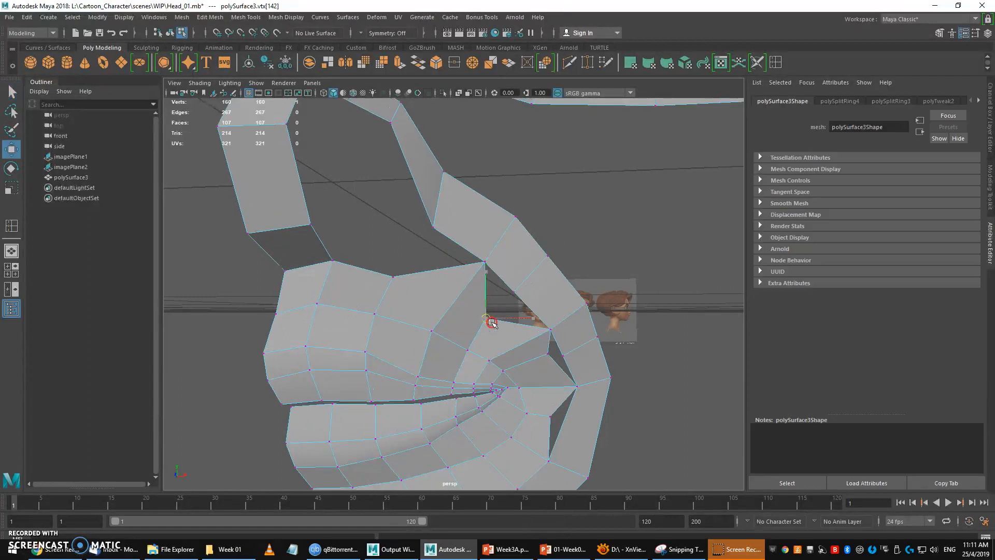
{"action": "left_click", "coordinate": [552, 357]}
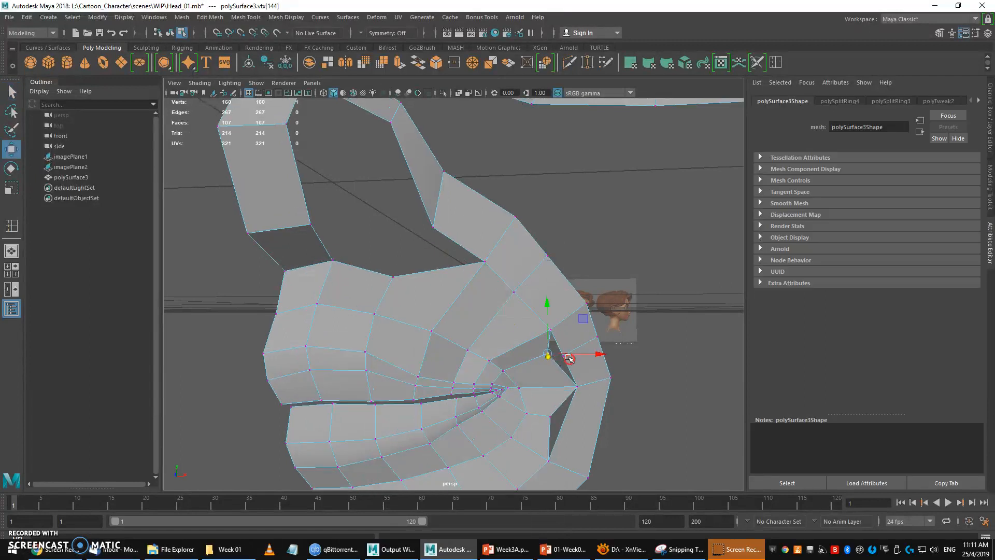
{"action": "left_click_drag", "start_coordinate": [569, 356], "coordinate": [530, 360], "text": "alt"}
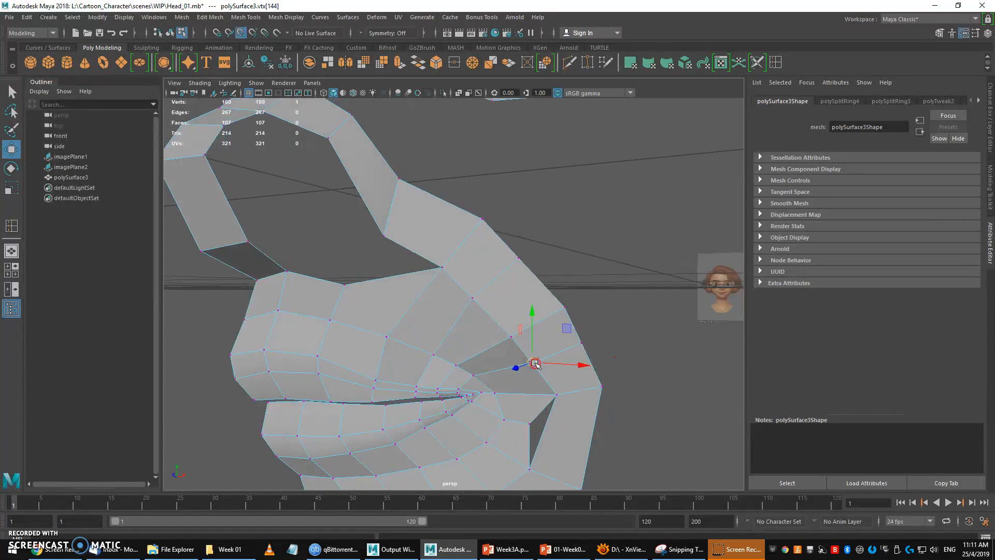
Insert an edge loop in the face loop just below the mouth corner and snap the leftover strip vertex onto it
{"action": "key", "text": "q"}
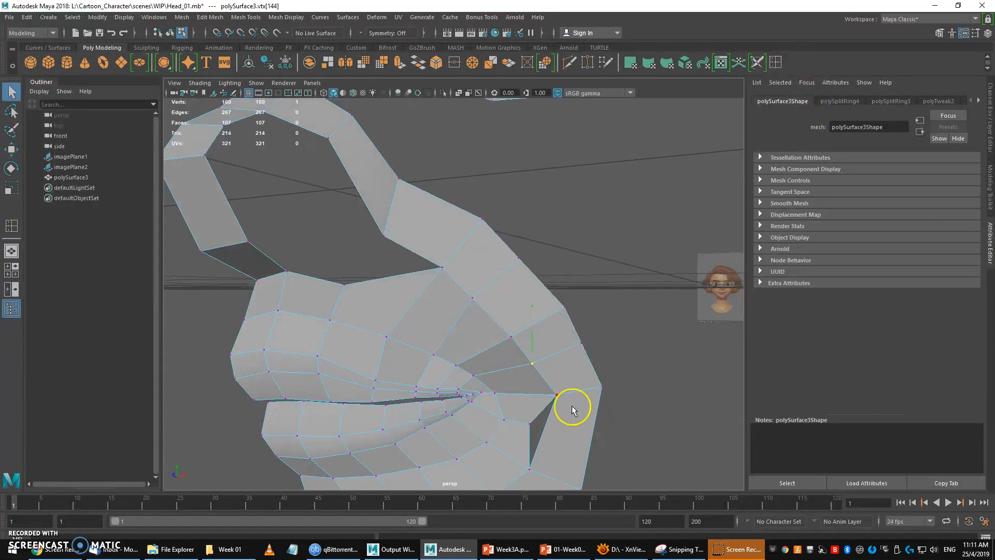
{"action": "key", "text": "y"}
{"action": "right_click_drag", "start_coordinate": [533, 261], "coordinate": [493, 265]}
{"action": "left_click", "coordinate": [522, 420]}
{"action": "key", "text": "w"}
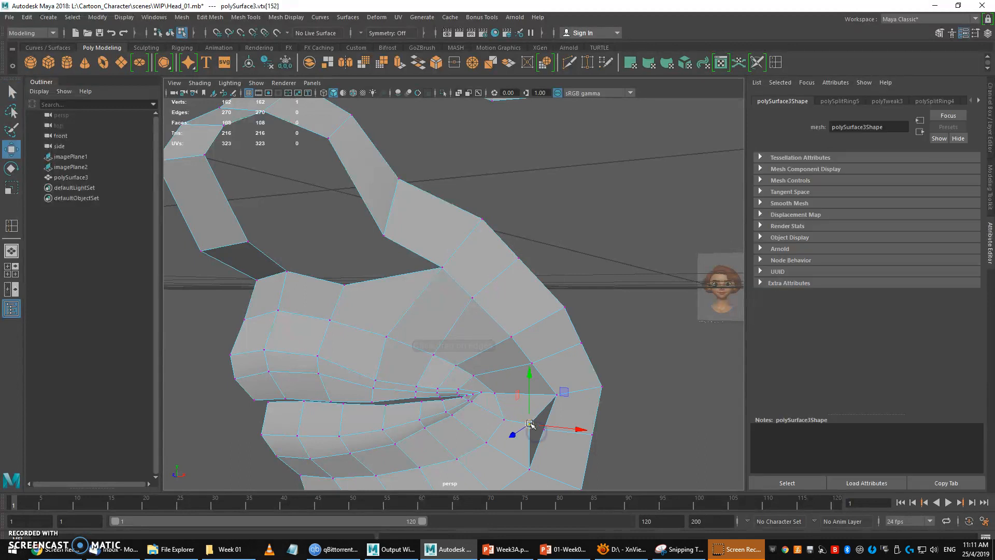
{"action": "scroll", "coordinate": [544, 397], "scroll_direction": "down", "scroll_amount": 3}
{"action": "scroll", "coordinate": [544, 398], "scroll_direction": "up", "scroll_amount": 6}
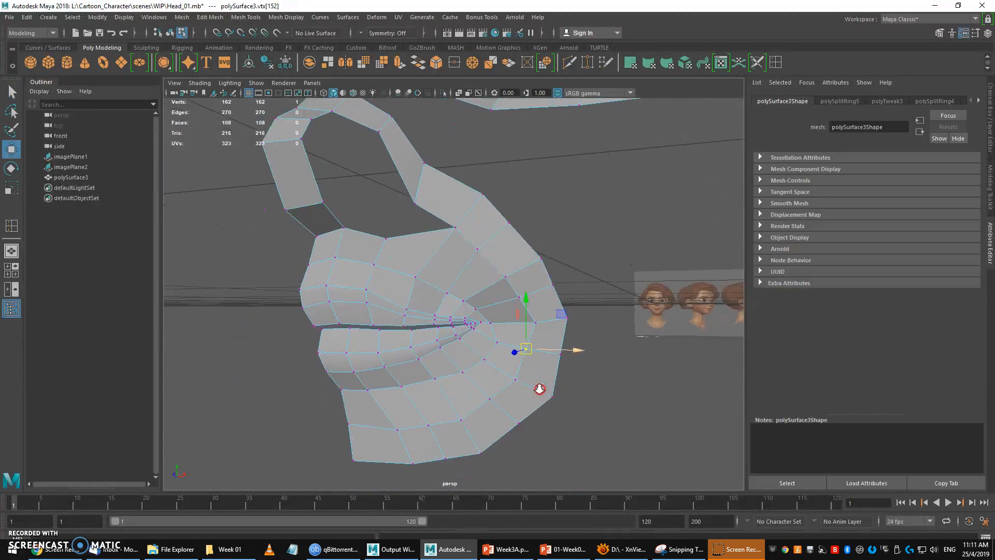
Select the whole face mesh and merge its overlapping vertices with a threshold of 0.0010
{"action": "right_click_drag", "start_coordinate": [511, 256], "coordinate": [553, 235]}
{"action": "left_click_drag", "start_coordinate": [546, 257], "coordinate": [481, 220], "text": "alt"}
{"action": "scroll", "coordinate": [494, 220], "scroll_direction": "down", "scroll_amount": 3}
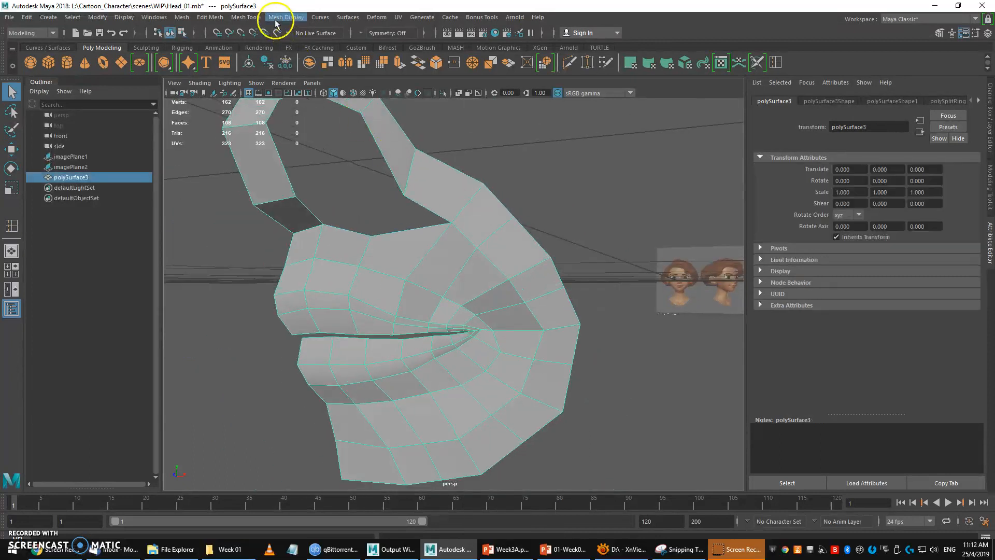
{"action": "left_click", "coordinate": [251, 18]}
{"action": "mouse_move", "coordinate": [202, 15]}
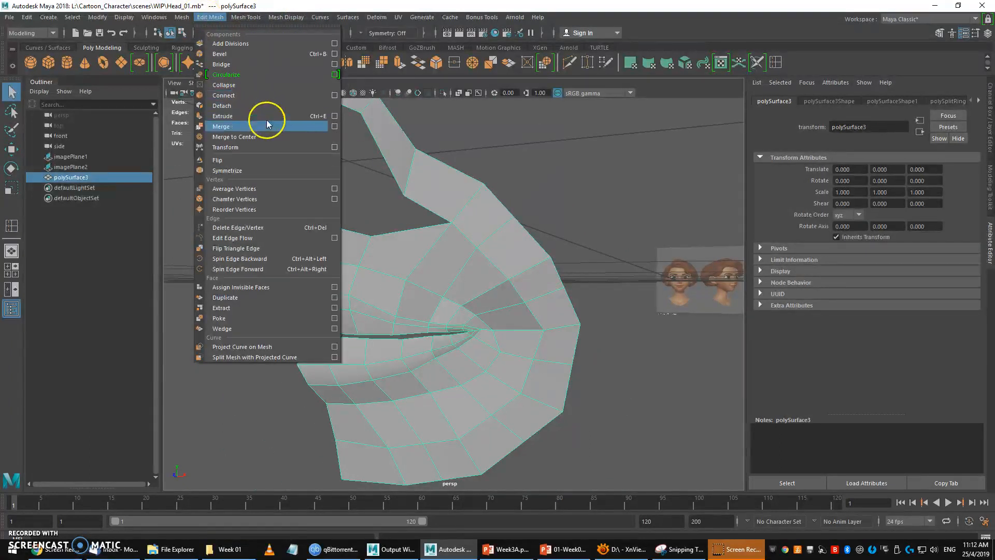
{"action": "left_click", "coordinate": [336, 127]}
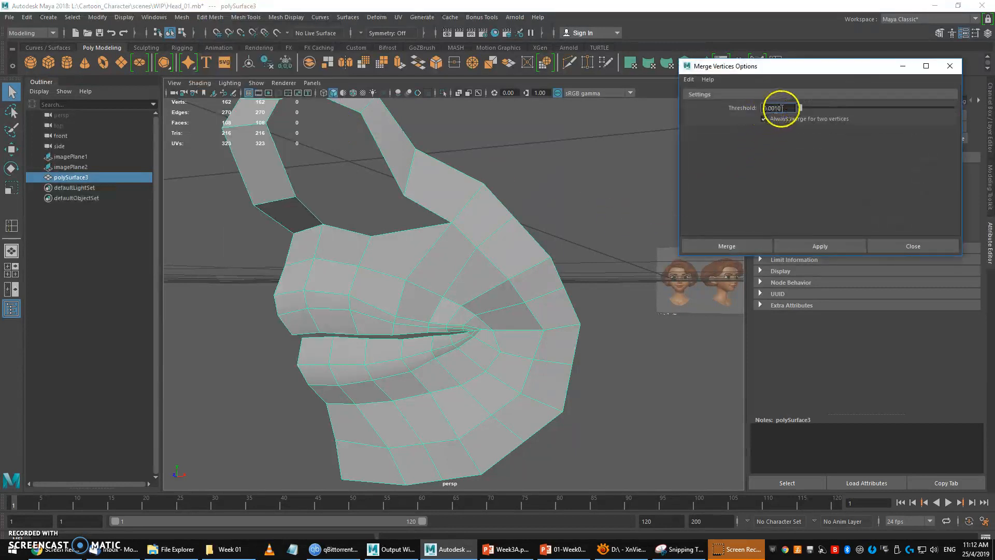
{"action": "left_click", "coordinate": [818, 247]}
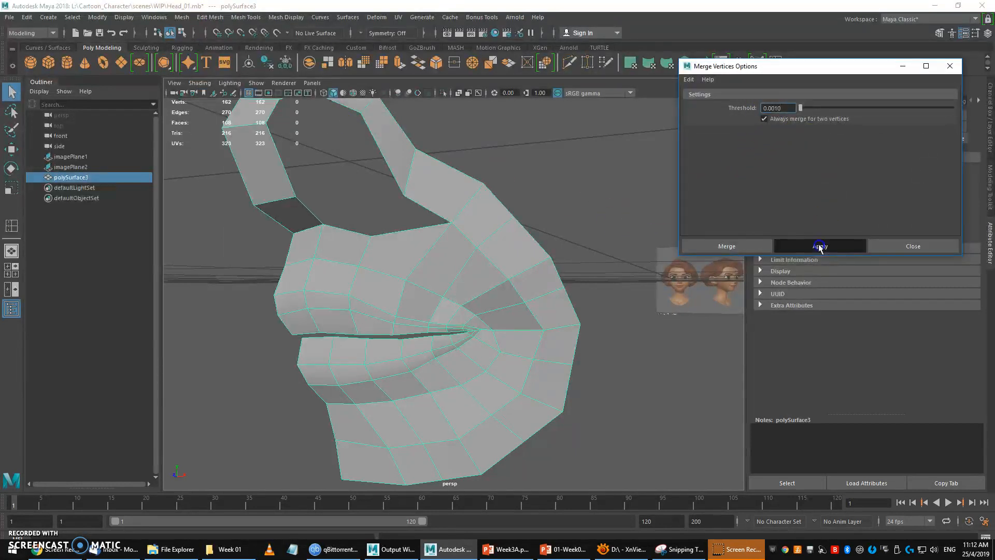
{"action": "left_click", "coordinate": [901, 247]}
Preview the merged mesh smoothed, inspect the mouth and cheek surface, and return to the unsmoothed display
{"action": "right_click_drag", "start_coordinate": [466, 228], "coordinate": [506, 224]}
{"action": "left_click", "coordinate": [505, 224]}
{"action": "key", "text": "3"}
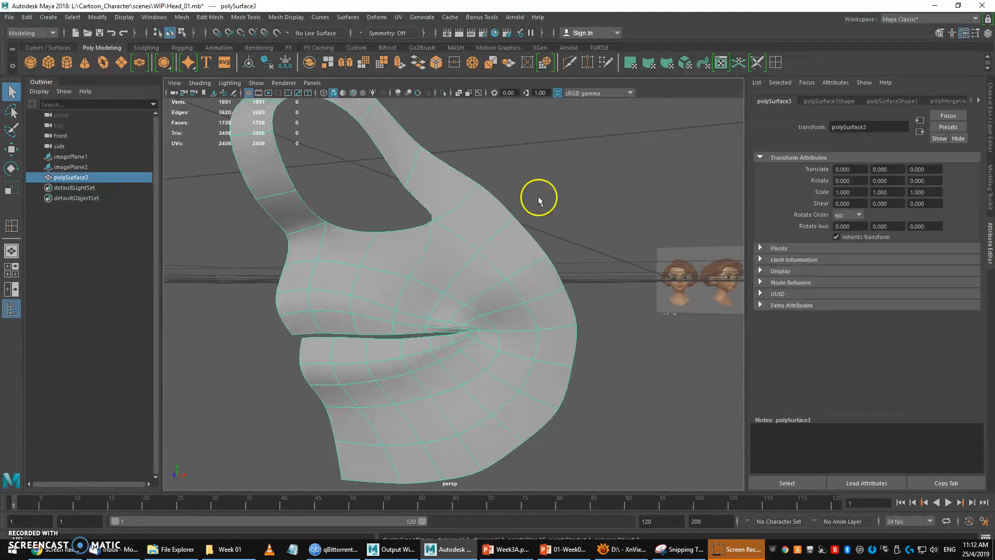
{"action": "left_click", "coordinate": [528, 238]}
{"action": "mouse_move", "coordinate": [528, 237]}
{"action": "left_mouse_down", "text": "alt"}
{"action": "mouse_move", "coordinate": [524, 255]}
{"action": "mouse_move", "coordinate": [515, 238]}
{"action": "left_mouse_up", "text": "alt"}
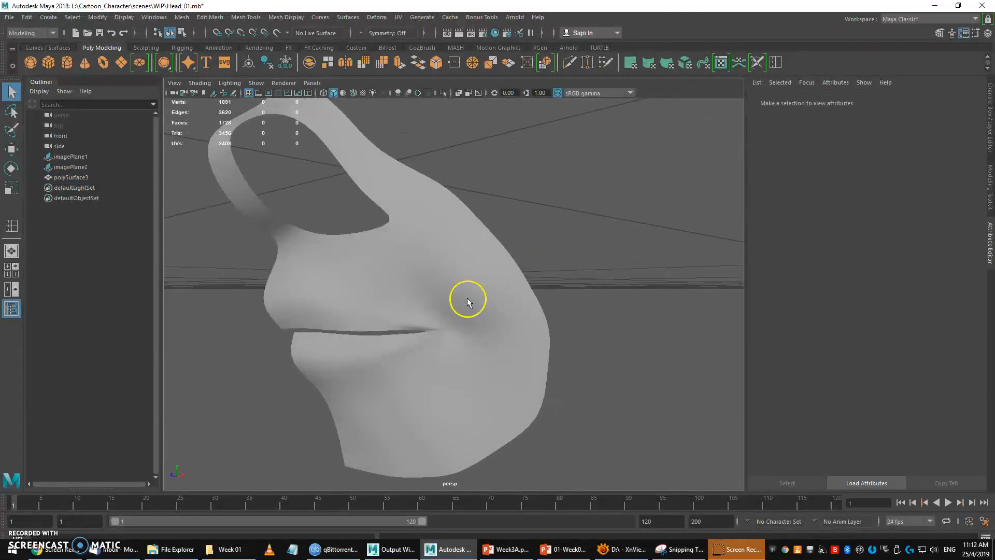
{"action": "left_click", "coordinate": [468, 301]}
{"action": "middle_click_drag", "start_coordinate": [473, 348], "coordinate": [475, 315], "text": "alt"}
{"action": "left_click_drag", "start_coordinate": [475, 315], "coordinate": [502, 306], "text": "alt"}
{"action": "key", "text": "1"}
{"action": "middle_click_drag", "start_coordinate": [501, 350], "coordinate": [504, 297], "text": "alt"}
{"action": "left_click_drag", "start_coordinate": [503, 298], "coordinate": [499, 296], "text": "alt"}
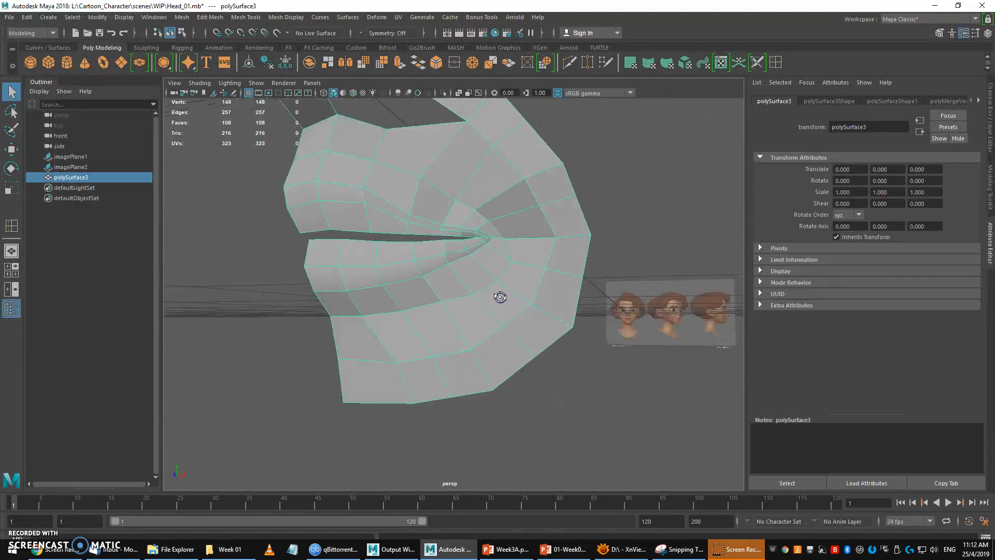
In the side view, move the vertex pair at the crease below the lower lip to match the reference profile
{"action": "key", "text": "space"}
{"action": "key", "text": "space"}
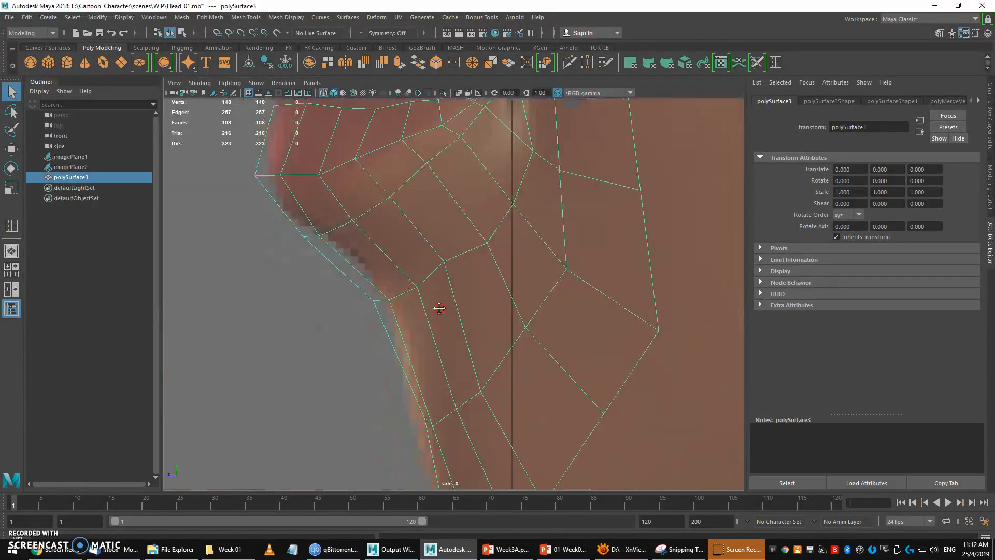
{"action": "scroll", "coordinate": [449, 307], "scroll_direction": "down", "scroll_amount": 1}
{"action": "right_click_drag", "start_coordinate": [449, 265], "coordinate": [409, 249]}
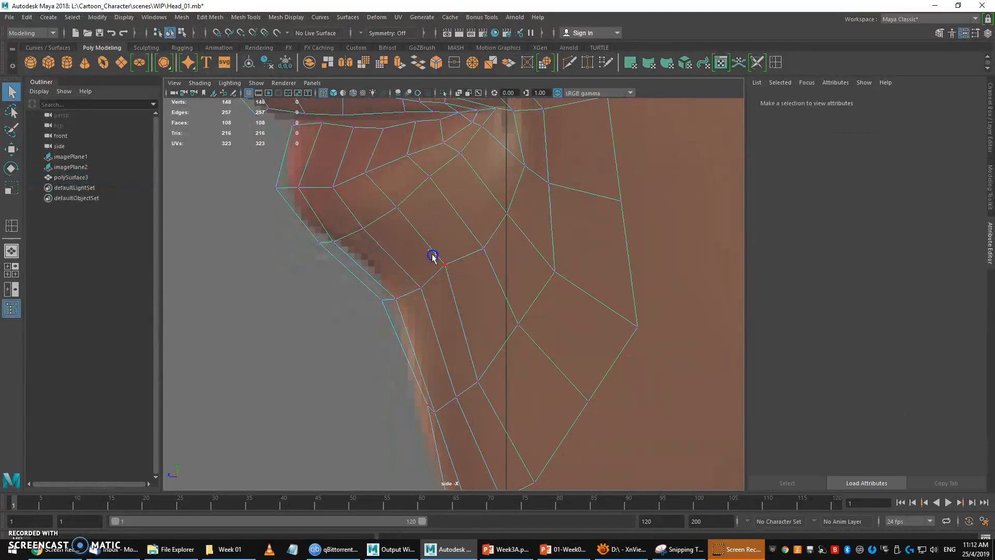
{"action": "left_click", "coordinate": [335, 242]}
{"action": "left_click_drag", "start_coordinate": [340, 253], "coordinate": [341, 254]}
{"action": "key", "text": "w"}
{"action": "left_click_drag", "start_coordinate": [364, 280], "coordinate": [400, 306]}
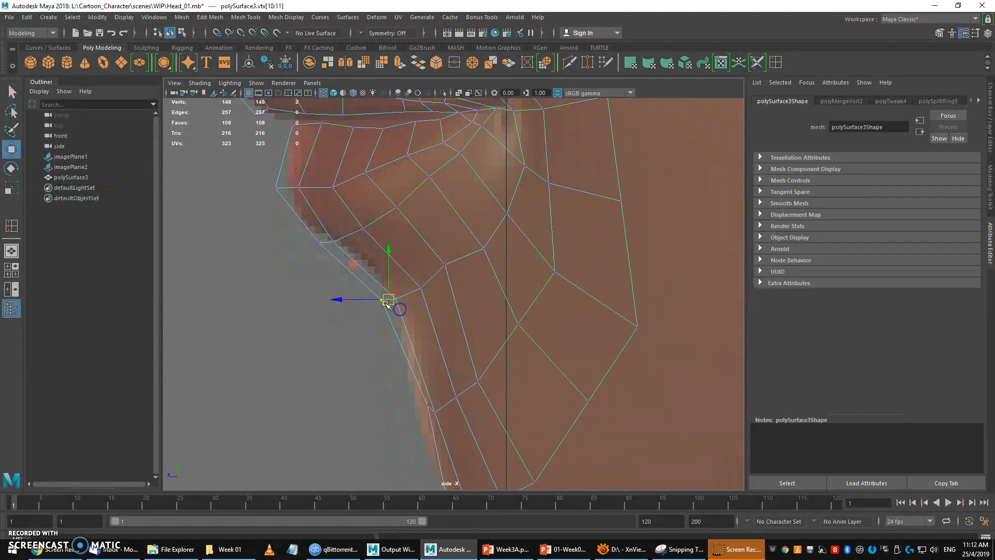
{"action": "middle_click_drag", "start_coordinate": [397, 307], "coordinate": [405, 300]}
Move the middle chin vertex pair forward to the reference profile and raise the lowest pair
{"action": "key", "text": "q"}
{"action": "key", "text": "w"}
{"action": "left_click_drag", "start_coordinate": [432, 410], "coordinate": [425, 407]}
{"action": "key", "text": "q"}
{"action": "middle_click_drag", "start_coordinate": [437, 390], "coordinate": [441, 357], "text": "alt"}
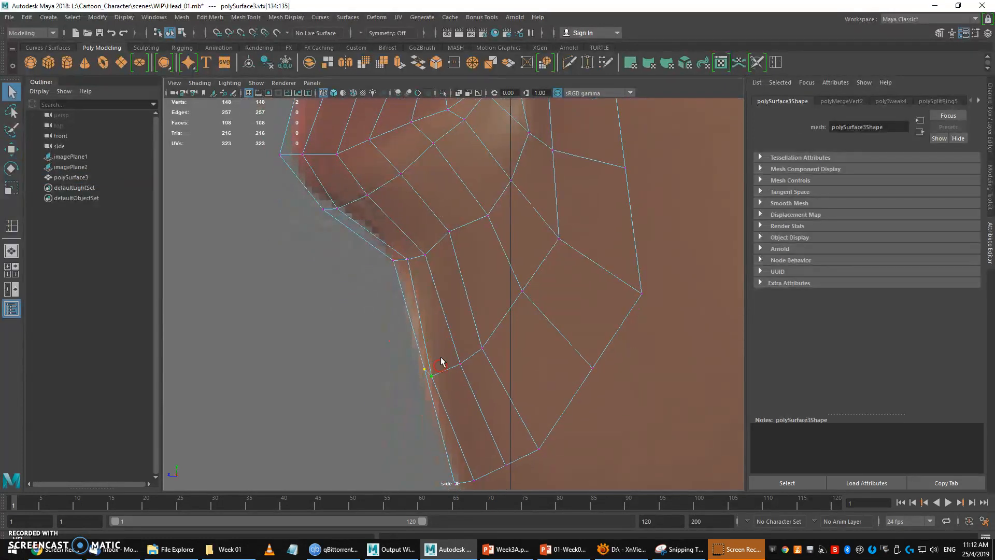
{"action": "left_click_drag", "start_coordinate": [486, 491], "coordinate": [488, 492]}
{"action": "key", "text": "w"}
{"action": "left_click_drag", "start_coordinate": [465, 480], "coordinate": [464, 444]}
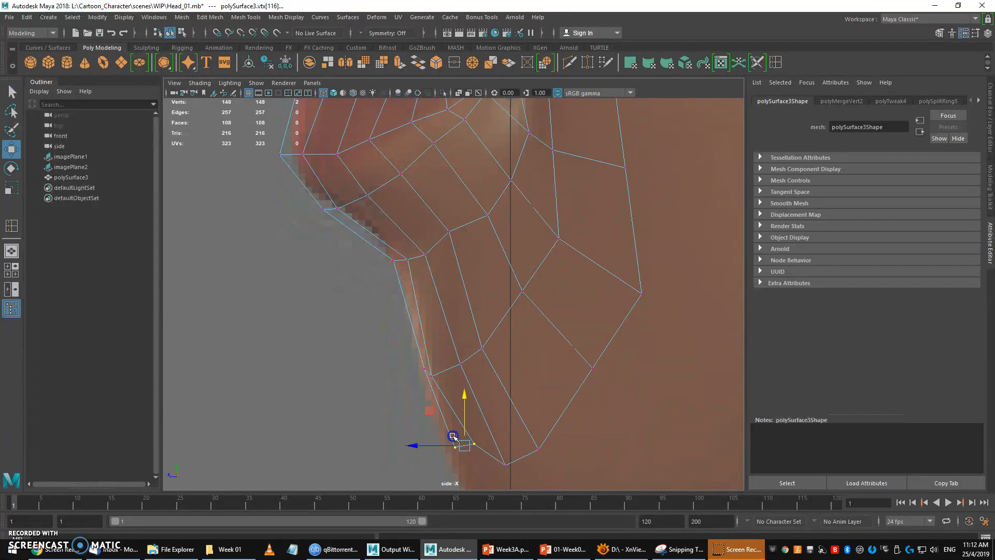
Average the chin vertices along the middle row and the lower border several times to even out their spacing
{"action": "key", "text": "q"}
{"action": "left_click_drag", "start_coordinate": [428, 371], "coordinate": [438, 378]}
{"action": "right_click_drag", "start_coordinate": [442, 372], "coordinate": [450, 360], "text": "shift"}
{"action": "left_click_drag", "start_coordinate": [499, 457], "coordinate": [511, 467]}
{"action": "right_click_drag", "start_coordinate": [512, 464], "coordinate": [525, 441], "text": "shift"}
{"action": "left_click_drag", "start_coordinate": [529, 440], "coordinate": [554, 464]}
{"action": "key", "text": "g"}
{"action": "key", "text": "g"}
{"action": "key", "text": "g"}
{"action": "key", "text": "g"}
{"action": "key", "text": "g"}
{"action": "key", "text": "g"}
Move the rear vertex of the chin's lower border back along the jaw in the side view
{"action": "left_click_drag", "start_coordinate": [451, 338], "coordinate": [515, 383]}
{"action": "key", "text": "w"}
{"action": "left_click_drag", "start_coordinate": [526, 396], "coordinate": [557, 411]}
{"action": "key", "text": "q"}
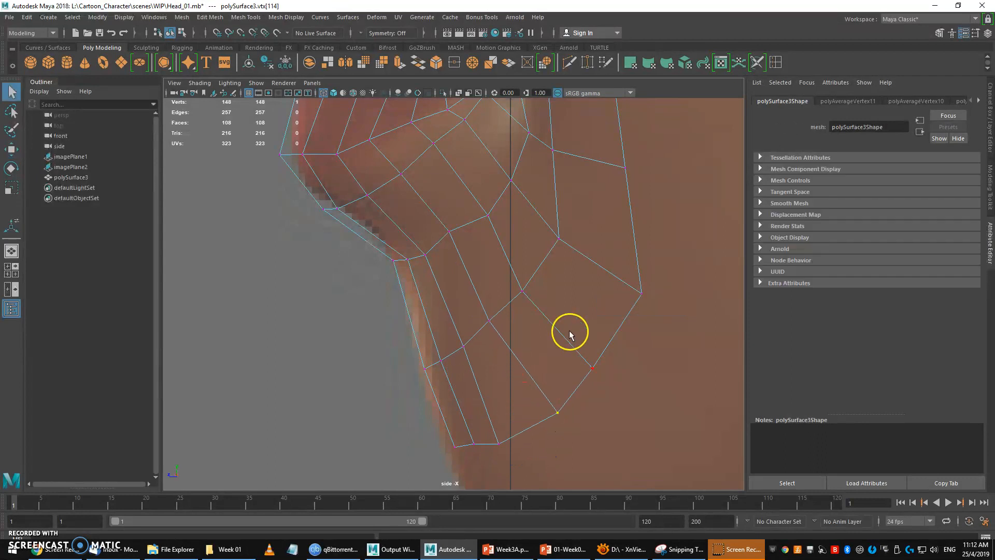
Average the vertices between the lower lip, chin and cheek in groups, repeating until the rows flow evenly
{"action": "middle_click_drag", "start_coordinate": [590, 290], "coordinate": [579, 340], "text": "alt"}
{"action": "left_click_drag", "start_coordinate": [507, 271], "coordinate": [579, 351]}
{"action": "key", "text": "g"}
{"action": "key", "text": "g"}
{"action": "key", "text": "g"}
{"action": "left_click_drag", "start_coordinate": [467, 217], "coordinate": [505, 273]}
{"action": "key", "text": "g"}
{"action": "key", "text": "g"}
{"action": "key", "text": "g"}
{"action": "left_click_drag", "start_coordinate": [407, 263], "coordinate": [456, 307]}
{"action": "key", "text": "g"}
{"action": "key", "text": "g"}
{"action": "key", "text": "g"}
{"action": "key", "text": "g"}
Move the upper-lip border vertex pair near the mouth corner slightly forward in the side view
{"action": "middle_click_drag", "start_coordinate": [434, 266], "coordinate": [462, 398], "text": "alt"}
{"action": "scroll", "coordinate": [433, 382], "scroll_direction": "up", "scroll_amount": 2}
{"action": "key", "text": "q"}
{"action": "left_click", "coordinate": [352, 217]}
{"action": "left_click_drag", "start_coordinate": [417, 225], "coordinate": [439, 263]}
{"action": "key", "text": "w"}
{"action": "left_click_drag", "start_coordinate": [430, 247], "coordinate": [415, 245]}
Adjust the next upper-lip border vertex pair toward the lip front to follow the reference lip line
{"action": "key", "text": "q"}
{"action": "left_click_drag", "start_coordinate": [329, 241], "coordinate": [344, 223]}
{"action": "key", "text": "w"}
{"action": "key", "text": "q"}
{"action": "key", "text": "w"}
{"action": "key", "text": "q"}
{"action": "key", "text": "w"}
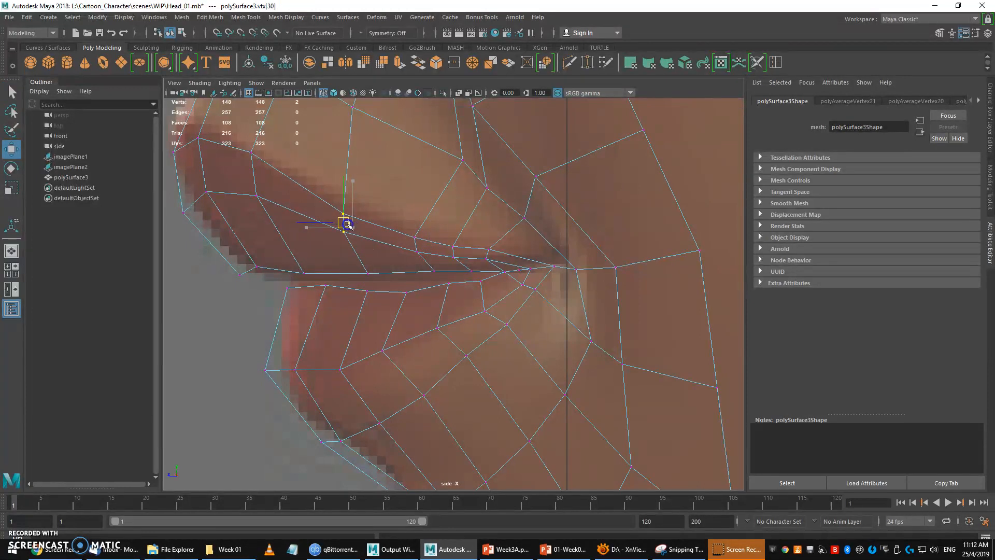
Average the vertices above the upper lip and the mouth corner one after another to relax the cheek rows
{"action": "key", "text": "q"}
{"action": "left_click_drag", "start_coordinate": [488, 194], "coordinate": [489, 195]}
{"action": "key", "text": "g"}
{"action": "middle_click_drag", "start_coordinate": [453, 166], "coordinate": [454, 256], "text": "alt"}
{"action": "left_click", "coordinate": [433, 251]}
{"action": "key", "text": "g"}
{"action": "key", "text": "g"}
{"action": "left_click", "coordinate": [526, 316]}
{"action": "key", "text": "g"}
{"action": "key", "text": "g"}
{"action": "left_click", "coordinate": [440, 251]}
{"action": "key", "text": "g"}
{"action": "key", "text": "g"}
{"action": "key", "text": "g"}
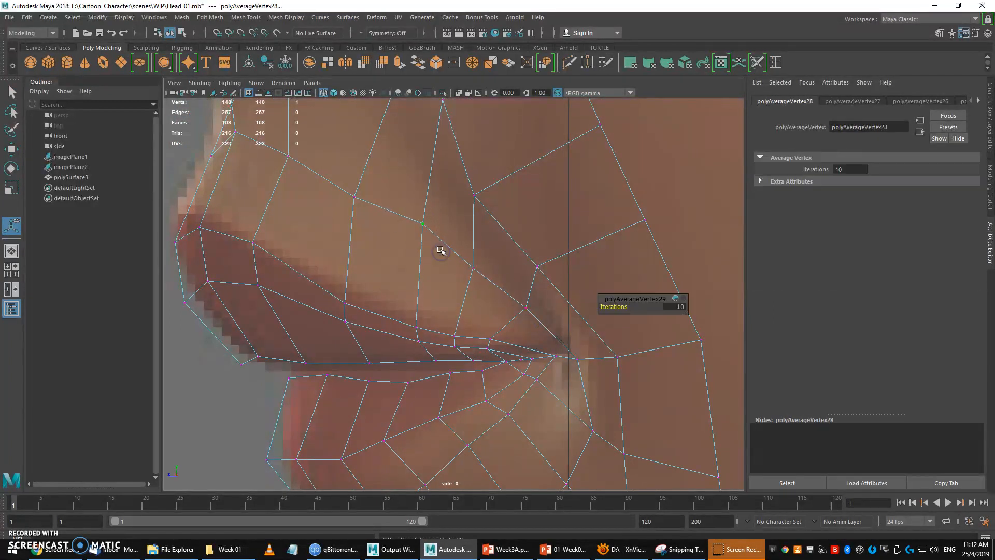
Lower the vertex above the upper lip slightly and average the vertices running down from the mouth corner below the lower lip one by one
{"action": "key", "text": "w"}
{"action": "left_click_drag", "start_coordinate": [422, 224], "coordinate": [419, 235]}
{"action": "middle_click_drag", "start_coordinate": [420, 236], "coordinate": [447, 184], "text": "alt"}
{"action": "left_click_drag", "start_coordinate": [495, 353], "coordinate": [568, 392]}
{"action": "key", "text": "g"}
{"action": "left_click_drag", "start_coordinate": [469, 375], "coordinate": [499, 400]}
{"action": "key", "text": "g"}
{"action": "left_click_drag", "start_coordinate": [442, 411], "coordinate": [479, 441]}
{"action": "key", "text": "g"}
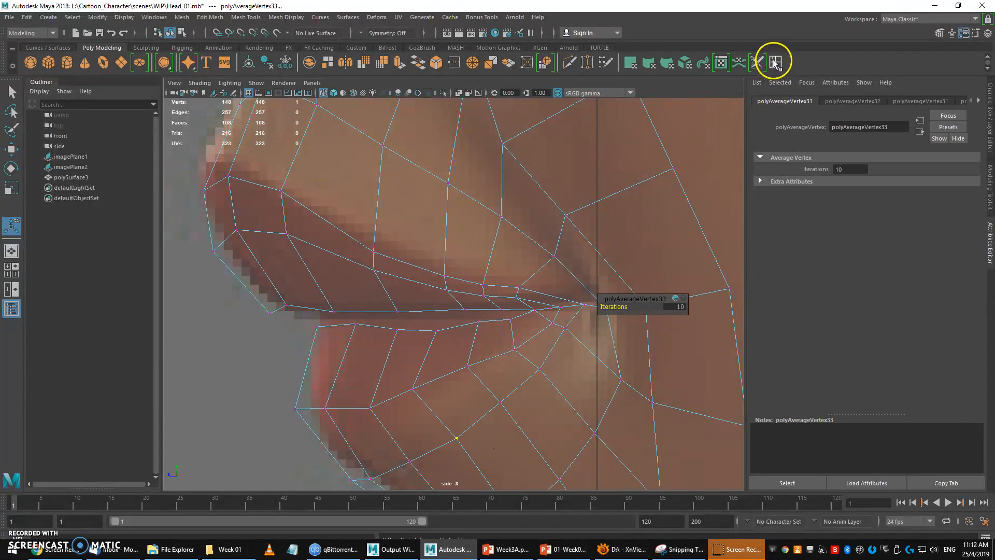
Insert an edge loop through the upper and lower lips around the mouth corner and return to vertex selection
{"action": "left_click", "coordinate": [773, 62]}
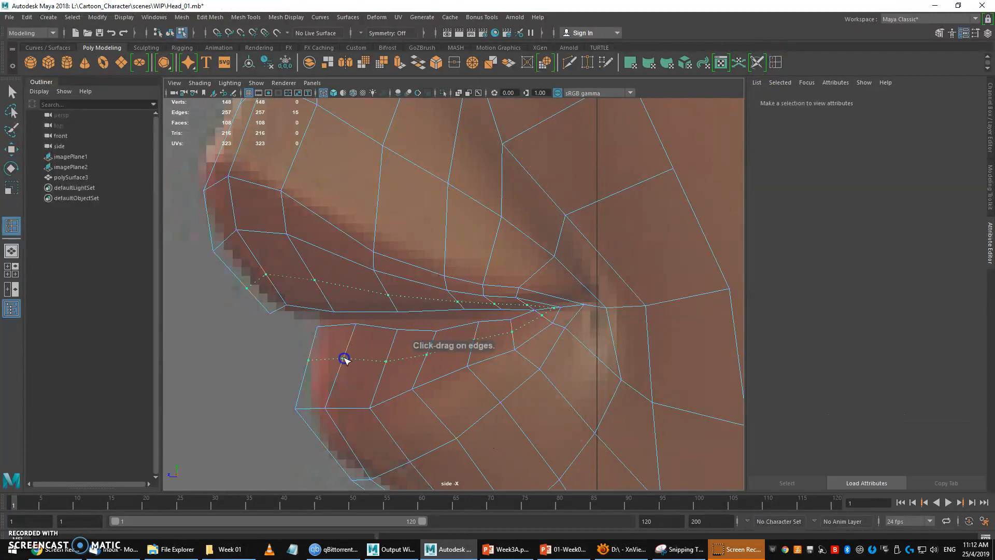
{"action": "key", "text": "q"}
{"action": "right_click_drag", "start_coordinate": [283, 278], "coordinate": [249, 260]}
Move the front vertices of the new loop and the upper lip's lower edge back onto the reference lip contour
{"action": "left_click_drag", "start_coordinate": [265, 282], "coordinate": [424, 316]}
{"action": "key", "text": "w"}
{"action": "key", "text": "q"}
{"action": "key", "text": "w"}
{"action": "key", "text": "q"}
{"action": "key", "text": "w"}
{"action": "key", "text": "q"}
{"action": "key", "text": "w"}
{"action": "key", "text": "q"}
{"action": "left_click_drag", "start_coordinate": [285, 316], "coordinate": [286, 317]}
{"action": "key", "text": "w"}
{"action": "left_click_drag", "start_coordinate": [271, 313], "coordinate": [286, 310]}
{"action": "key", "text": "q"}
{"action": "key", "text": "w"}
Adjust the inner upper-lip vertices just behind the lip front to even out their spacing
{"action": "left_click_drag", "start_coordinate": [238, 275], "coordinate": [309, 285]}
{"action": "key", "text": "q"}
{"action": "key", "text": "w"}
{"action": "key", "text": "q"}
{"action": "left_click", "coordinate": [314, 282]}
{"action": "key", "text": "w"}
{"action": "key", "text": "q"}
{"action": "mouse_move", "coordinate": [279, 232]}
{"action": "left_mouse_down"}
{"action": "mouse_move", "coordinate": [299, 249]}
{"action": "mouse_move", "coordinate": [283, 238]}
{"action": "left_mouse_up"}
{"action": "key", "text": "w"}
{"action": "key", "text": "q"}
Move the lower-lip border vertex slightly back and shift the new loop's vertex toward the front of the lower lip
{"action": "left_click_drag", "start_coordinate": [388, 418], "coordinate": [389, 417]}
{"action": "key", "text": "w"}
{"action": "left_click_drag", "start_coordinate": [370, 407], "coordinate": [378, 407]}
{"action": "key", "text": "q"}
{"action": "key", "text": "w"}
{"action": "left_click_drag", "start_coordinate": [304, 354], "coordinate": [361, 369]}
{"action": "key", "text": "q"}
{"action": "key", "text": "w"}
{"action": "left_click_drag", "start_coordinate": [356, 360], "coordinate": [337, 359]}
{"action": "key", "text": "q"}
Pull the lower lip's front profile vertices back to the reference contour and move its top-edge vertex forward
{"action": "left_click_drag", "start_coordinate": [290, 401], "coordinate": [316, 407]}
{"action": "key", "text": "w"}
{"action": "key", "text": "q"}
{"action": "left_click_drag", "start_coordinate": [315, 402], "coordinate": [331, 413]}
{"action": "key", "text": "w"}
{"action": "left_click_drag", "start_coordinate": [314, 319], "coordinate": [337, 324]}
{"action": "key", "text": "q"}
{"action": "key", "text": "w"}
{"action": "key", "text": "q"}
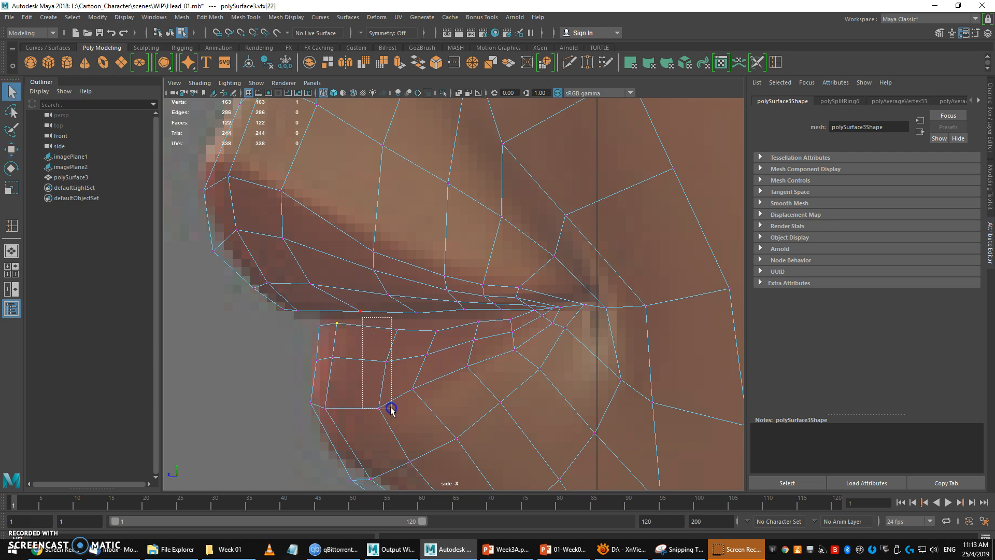
Shift the next two vertex columns of the lower lip forward toward the lip front
{"action": "key", "text": "w"}
{"action": "left_click_drag", "start_coordinate": [382, 362], "coordinate": [356, 363]}
{"action": "key", "text": "q"}
{"action": "left_click_drag", "start_coordinate": [389, 320], "coordinate": [447, 398]}
{"action": "key", "text": "w"}
{"action": "left_click_drag", "start_coordinate": [424, 359], "coordinate": [352, 406]}
{"action": "key", "text": "q"}
{"action": "key", "text": "w"}
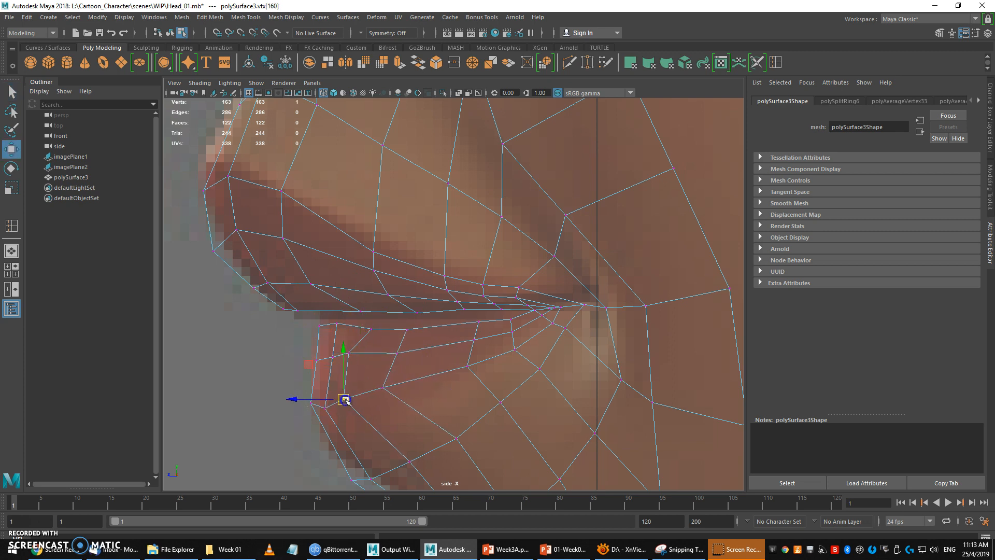
Refine the vertices of the first column behind the lower lip's front profile so the column follows the lip curve
{"action": "left_click", "coordinate": [325, 357]}
{"action": "key", "text": "q"}
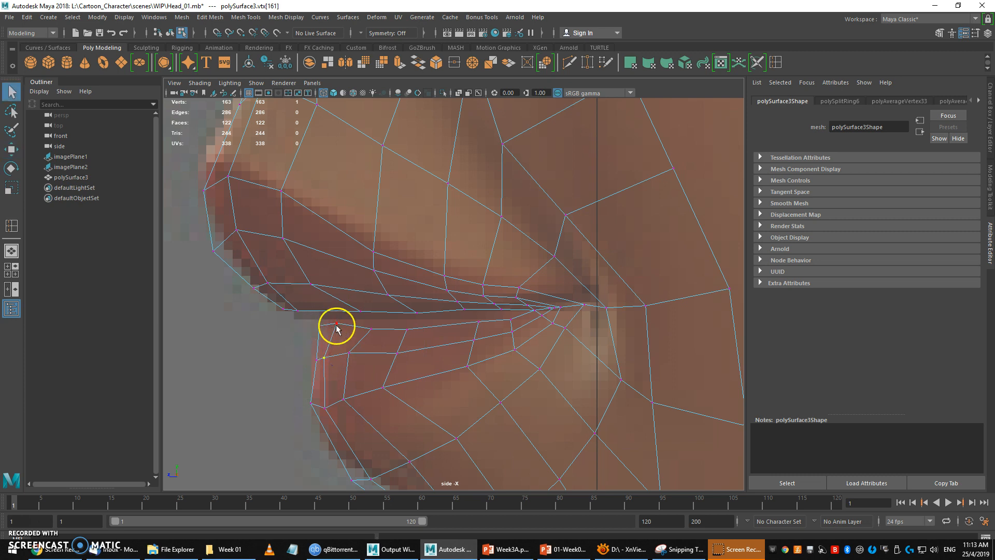
{"action": "left_click_drag", "start_coordinate": [339, 328], "coordinate": [340, 329]}
{"action": "key", "text": "w"}
{"action": "left_click_drag", "start_coordinate": [337, 324], "coordinate": [331, 324]}
{"action": "key", "text": "q"}
{"action": "mouse_move", "coordinate": [317, 404]}
{"action": "left_mouse_down"}
{"action": "mouse_move", "coordinate": [333, 413]}
{"action": "mouse_move", "coordinate": [326, 403]}
{"action": "left_mouse_up"}
{"action": "key", "text": "w"}
Average the vertices in the crease under the lower lip four times, and move the neighbouring vertex slightly down and forward
{"action": "middle_click_drag", "start_coordinate": [336, 388], "coordinate": [298, 286], "text": "alt"}
{"action": "key", "text": "q"}
{"action": "key", "text": "w"}
{"action": "left_click_drag", "start_coordinate": [287, 347], "coordinate": [376, 365]}
{"action": "key", "text": "q"}
{"action": "right_click_drag", "start_coordinate": [376, 364], "coordinate": [462, 343], "text": "shift"}
{"action": "key", "text": "g"}
{"action": "key", "text": "g"}
{"action": "key", "text": "g"}
{"action": "key", "text": "w"}
{"action": "mouse_move", "coordinate": [348, 344]}
{"action": "left_mouse_down"}
{"action": "mouse_move", "coordinate": [370, 361]}
{"action": "mouse_move", "coordinate": [363, 346]}
{"action": "mouse_move", "coordinate": [344, 348]}
{"action": "left_mouse_up"}
{"action": "key", "text": "q"}
Move the middle lower-lip vertices and the border vertices below them forward so the columns fan evenly from the mouth corner
{"action": "left_click_drag", "start_coordinate": [392, 321], "coordinate": [470, 319]}
{"action": "key", "text": "w"}
{"action": "key", "text": "q"}
{"action": "key", "text": "w"}
{"action": "left_click_drag", "start_coordinate": [464, 299], "coordinate": [427, 294]}
{"action": "key", "text": "q"}
{"action": "mouse_move", "coordinate": [484, 262]}
{"action": "left_mouse_down"}
{"action": "mouse_move", "coordinate": [508, 278]}
{"action": "mouse_move", "coordinate": [482, 267]}
{"action": "left_mouse_up"}
{"action": "key", "text": "w"}
{"action": "key", "text": "q"}
{"action": "key", "text": "w"}
{"action": "left_click_drag", "start_coordinate": [415, 259], "coordinate": [382, 267]}
{"action": "key", "text": "q"}
{"action": "key", "text": "w"}
{"action": "left_click_drag", "start_coordinate": [440, 242], "coordinate": [409, 236]}
{"action": "key", "text": "q"}
{"action": "key", "text": "w"}
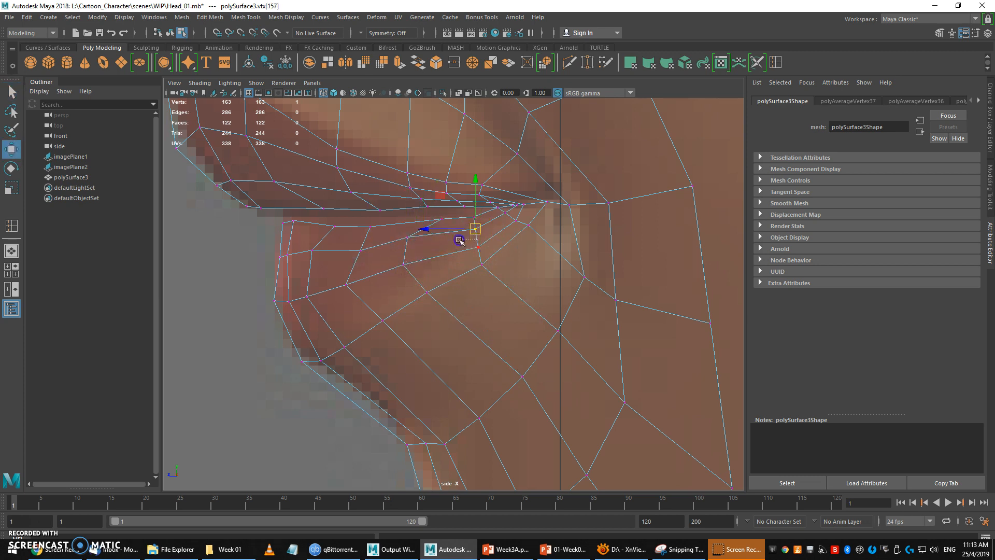
Move the lower-lip vertices nearest the mouth corner forward and nudge the border vertex under the lip toward the front
{"action": "left_click", "coordinate": [458, 238]}
{"action": "key", "text": "q"}
{"action": "left_click_drag", "start_coordinate": [467, 223], "coordinate": [494, 278]}
{"action": "key", "text": "w"}
{"action": "key", "text": "q"}
{"action": "key", "text": "w"}
{"action": "left_click_drag", "start_coordinate": [482, 266], "coordinate": [393, 338]}
{"action": "key", "text": "q"}
{"action": "key", "text": "w"}
{"action": "key", "text": "q"}
{"action": "key", "text": "w"}
{"action": "left_click_drag", "start_coordinate": [381, 323], "coordinate": [374, 319]}
{"action": "key", "text": "q"}
Fine-tune the lower lip's front and top-edge vertices, spreading the middle loop back toward the mouth corner
{"action": "left_click_drag", "start_coordinate": [313, 264], "coordinate": [306, 253]}
{"action": "key", "text": "w"}
{"action": "key", "text": "q"}
{"action": "left_click_drag", "start_coordinate": [269, 285], "coordinate": [290, 310]}
{"action": "key", "text": "w"}
{"action": "left_click_drag", "start_coordinate": [281, 300], "coordinate": [283, 300]}
{"action": "key", "text": "q"}
{"action": "left_click", "coordinate": [298, 222]}
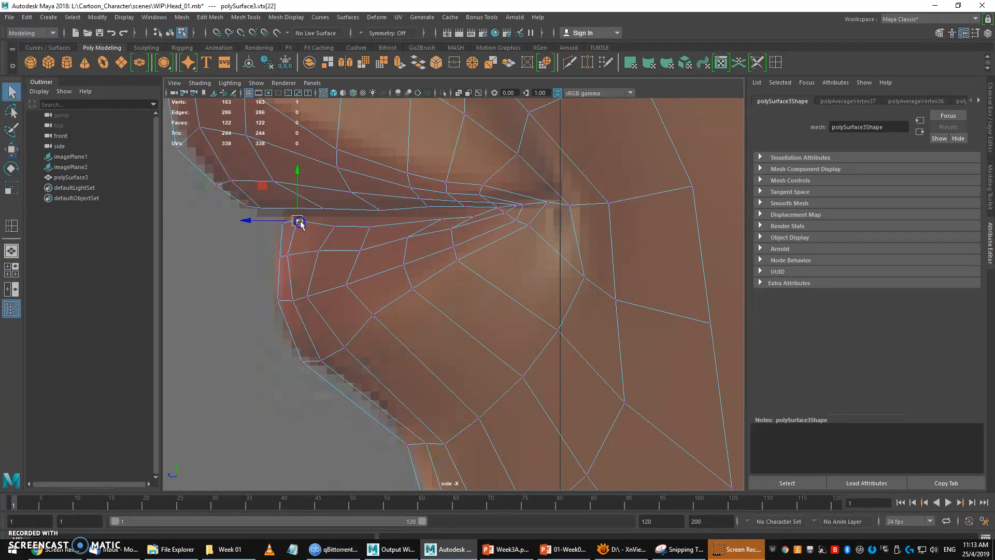
{"action": "key", "text": "w"}
{"action": "left_click_drag", "start_coordinate": [335, 227], "coordinate": [360, 239]}
{"action": "key", "text": "q"}
{"action": "key", "text": "w"}
{"action": "key", "text": "q"}
{"action": "key", "text": "w"}
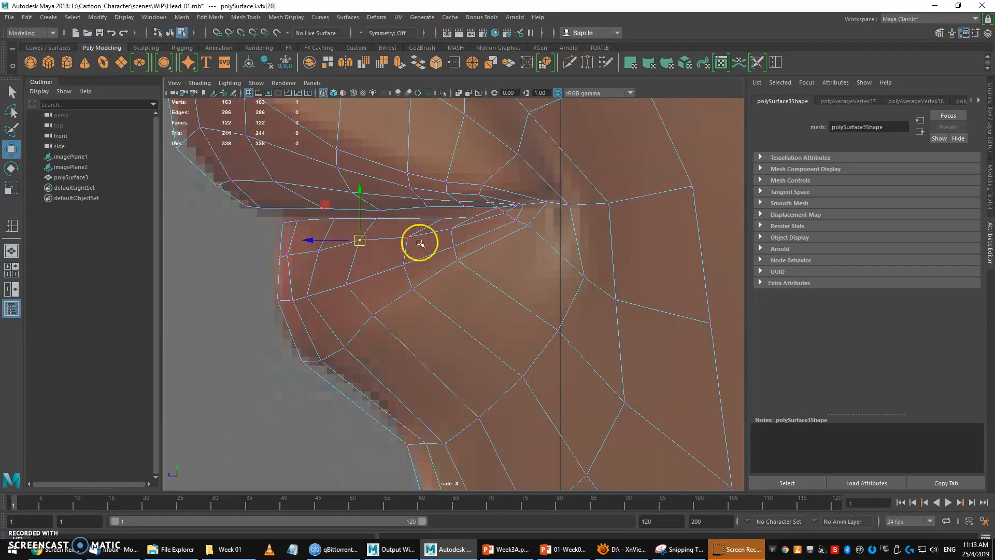
Reposition the cheek vertices beside the mouth corner and along the outer face loop for a rounder flow
{"action": "middle_click_drag", "start_coordinate": [479, 234], "coordinate": [427, 261], "text": "alt"}
{"action": "key", "text": "q"}
{"action": "left_click_drag", "start_coordinate": [456, 144], "coordinate": [499, 136]}
{"action": "key", "text": "w"}
{"action": "key", "text": "q"}
{"action": "left_click_drag", "start_coordinate": [553, 206], "coordinate": [580, 229]}
{"action": "key", "text": "w"}
{"action": "key", "text": "q"}
{"action": "left_click_drag", "start_coordinate": [549, 309], "coordinate": [678, 349]}
{"action": "key", "text": "w"}
{"action": "key", "text": "q"}
{"action": "key", "text": "w"}
{"action": "middle_click_drag", "start_coordinate": [627, 329], "coordinate": [637, 288], "text": "alt"}
{"action": "right_click_drag", "start_coordinate": [637, 288], "coordinate": [560, 317], "text": "alt"}
{"action": "middle_click_drag", "start_coordinate": [559, 318], "coordinate": [547, 283], "text": "alt"}
{"action": "key", "text": "q"}
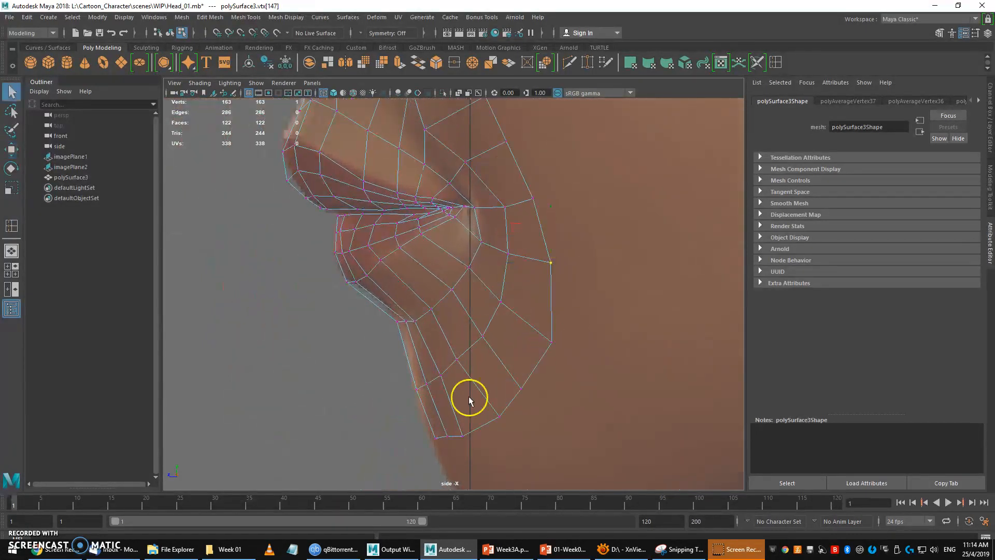
Move the bottom border vertex at the chin forward and slightly up in the side view
{"action": "left_click_drag", "start_coordinate": [475, 444], "coordinate": [477, 447]}
{"action": "key", "text": "w"}
{"action": "left_click_drag", "start_coordinate": [463, 435], "coordinate": [439, 426]}
{"action": "key", "text": "q"}
{"action": "key", "text": "w"}
Reposition the vertices of the two lowest chin rows beside the centre line in the front view to even their spacing
{"action": "key", "text": "space"}
{"action": "left_click_drag", "start_coordinate": [318, 395], "coordinate": [320, 417]}
{"action": "key", "text": "q"}
{"action": "key", "text": "w"}
{"action": "key", "text": "q"}
{"action": "left_click_drag", "start_coordinate": [278, 378], "coordinate": [309, 410]}
{"action": "key", "text": "w"}
{"action": "key", "text": "q"}
{"action": "left_click_drag", "start_coordinate": [330, 377], "coordinate": [350, 414]}
{"action": "key", "text": "w"}
{"action": "key", "text": "q"}
{"action": "key", "text": "w"}
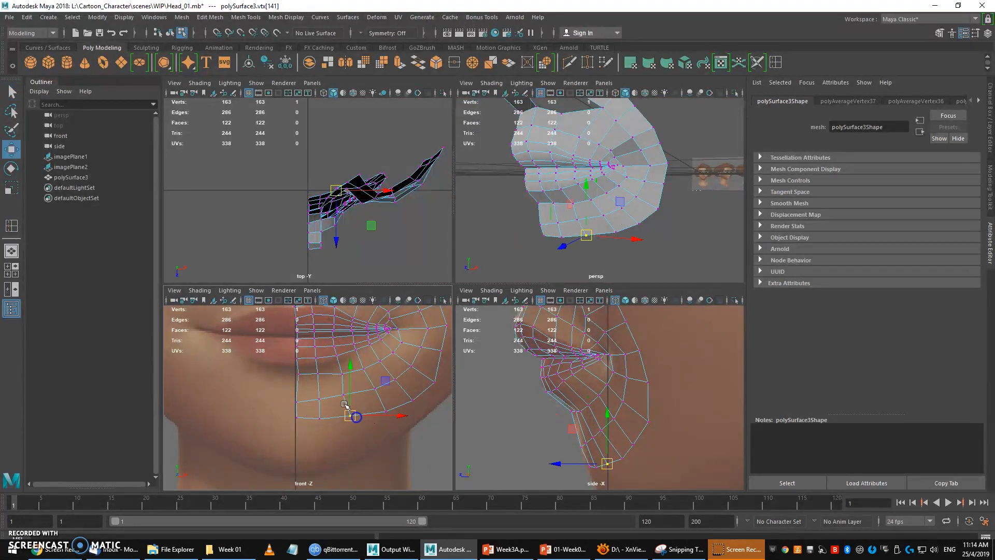
{"action": "key", "text": "q"}
Select the rows of vertices along and beneath the lower lip and adjust their position in the front view
{"action": "middle_click_drag", "start_coordinate": [332, 383], "coordinate": [282, 407], "text": "alt"}
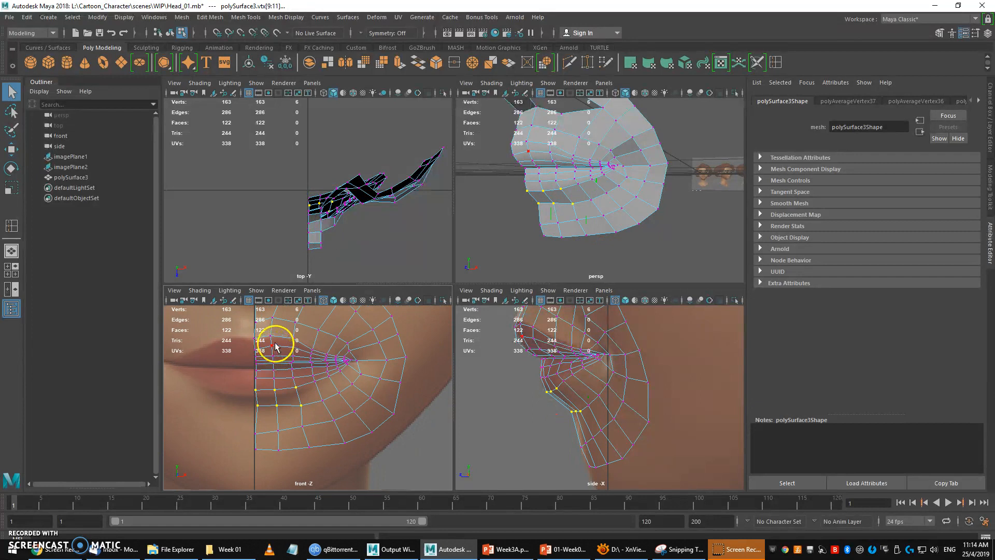
{"action": "key", "text": "w"}
{"action": "left_click_drag", "start_coordinate": [277, 342], "coordinate": [278, 347]}
{"action": "key", "text": "q"}
{"action": "key", "text": "w"}
{"action": "left_click_drag", "start_coordinate": [307, 380], "coordinate": [310, 416]}
Reshape the profile of the fold under the lower lip by moving its vertices in the side view
{"action": "key", "text": "q"}
{"action": "left_click", "coordinate": [533, 393]}
{"action": "key", "text": "w"}
{"action": "left_click", "coordinate": [558, 416]}
{"action": "left_click_drag", "start_coordinate": [577, 418], "coordinate": [594, 389]}
{"action": "key", "text": "q"}
{"action": "left_click", "coordinate": [583, 384]}
{"action": "key", "text": "w"}
{"action": "key", "text": "q"}
Nudge the vertices below the lip near the centre line and scale the selection horizontally in the front view
{"action": "left_click", "coordinate": [260, 399]}
{"action": "key", "text": "w"}
{"action": "left_click_drag", "start_coordinate": [278, 400], "coordinate": [279, 404]}
{"action": "key", "text": "q"}
{"action": "left_click_drag", "start_coordinate": [257, 456], "coordinate": [257, 457]}
{"action": "key", "text": "r"}
{"action": "left_click_drag", "start_coordinate": [302, 393], "coordinate": [183, 386]}
{"action": "key", "text": "w"}
Fine-tune the inner and bottom border chin vertices in the front view for more even quads
{"action": "key", "text": "q"}
{"action": "left_click_drag", "start_coordinate": [240, 421], "coordinate": [266, 442]}
{"action": "key", "text": "w"}
{"action": "left_click_drag", "start_coordinate": [255, 398], "coordinate": [311, 453]}
{"action": "key", "text": "q"}
{"action": "key", "text": "w"}
{"action": "key", "text": "q"}
{"action": "key", "text": "w"}
{"action": "key", "text": "q"}
{"action": "key", "text": "w"}
{"action": "key", "text": "q"}
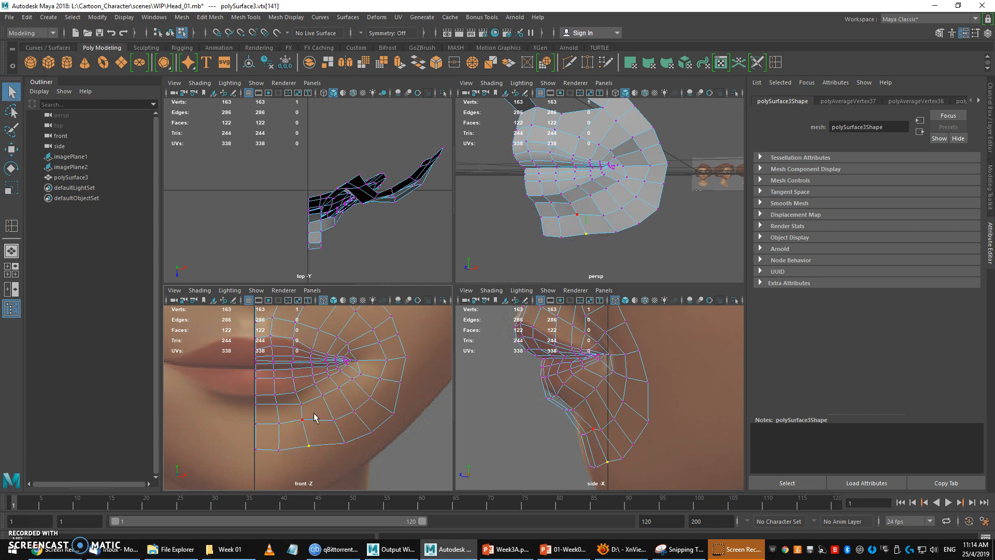
Smooth the vertices of the loop curving from the chin toward the lower cheek with repeated Average Vertices
{"action": "left_click_drag", "start_coordinate": [364, 425], "coordinate": [377, 424]}
{"action": "right_click_drag", "start_coordinate": [369, 408], "coordinate": [412, 385], "text": "shift"}
{"action": "key", "text": "g"}
{"action": "key", "text": "g"}
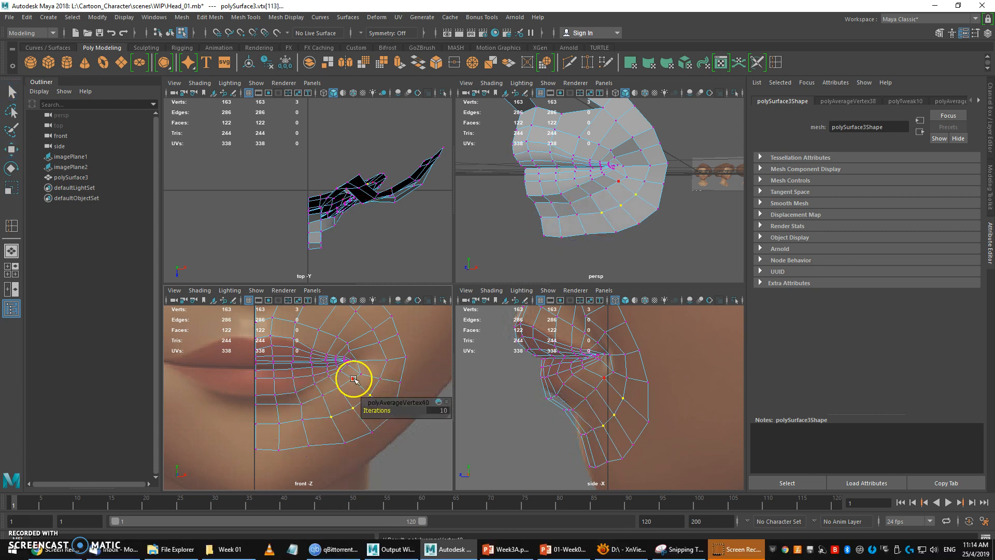
{"action": "left_click_drag", "start_coordinate": [348, 406], "coordinate": [333, 409]}
{"action": "key", "text": "g"}
{"action": "key", "text": "g"}
{"action": "key", "text": "g"}
{"action": "key", "text": "g"}
{"action": "key", "text": "g"}
{"action": "key", "text": "g"}
Apply Average Vertices repeatedly to the cheek loop vertices beside the mouth corner
{"action": "left_click_drag", "start_coordinate": [347, 373], "coordinate": [390, 382]}
{"action": "key", "text": "g"}
{"action": "key", "text": "g"}
{"action": "key", "text": "g"}
{"action": "key", "text": "g"}
{"action": "middle_click_drag", "start_coordinate": [342, 359], "coordinate": [337, 426], "text": "alt"}
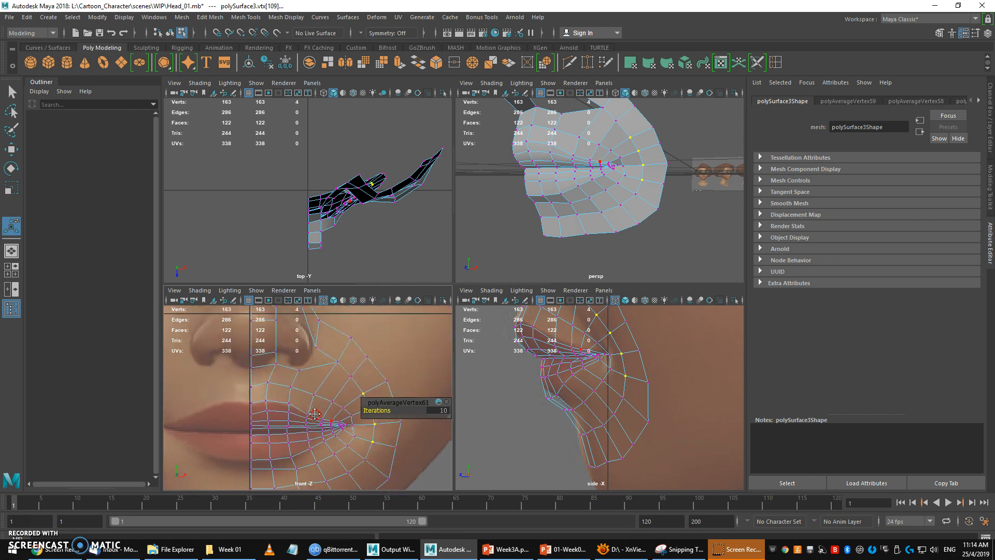
Return the half face to object mode in the perspective view and snap its pivot to the grid origin
{"action": "middle_click_drag", "start_coordinate": [624, 382], "coordinate": [612, 398], "text": "alt"}
{"action": "left_click_drag", "start_coordinate": [615, 209], "coordinate": [583, 245], "text": "alt"}
{"action": "key", "text": "space"}
{"action": "left_click_drag", "start_coordinate": [446, 277], "coordinate": [474, 287], "text": "alt"}
{"action": "right_click_drag", "start_coordinate": [474, 287], "coordinate": [487, 234]}
{"action": "left_click_drag", "start_coordinate": [497, 271], "coordinate": [517, 276], "text": "alt"}
{"action": "key", "text": "w"}
{"action": "right_click_drag", "start_coordinate": [516, 275], "coordinate": [513, 288], "text": "alt"}
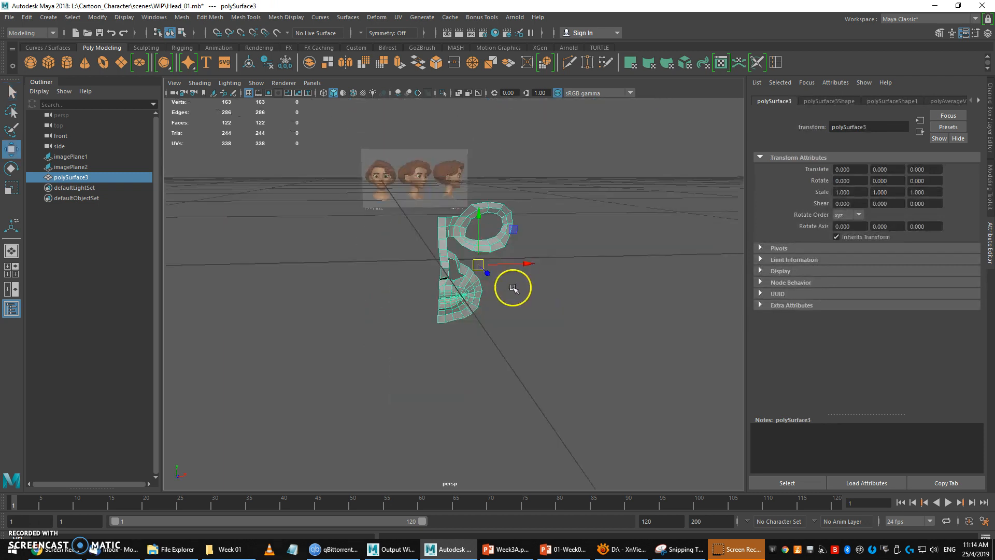
{"action": "left_click_drag", "start_coordinate": [490, 307], "coordinate": [555, 325], "text": "alt"}
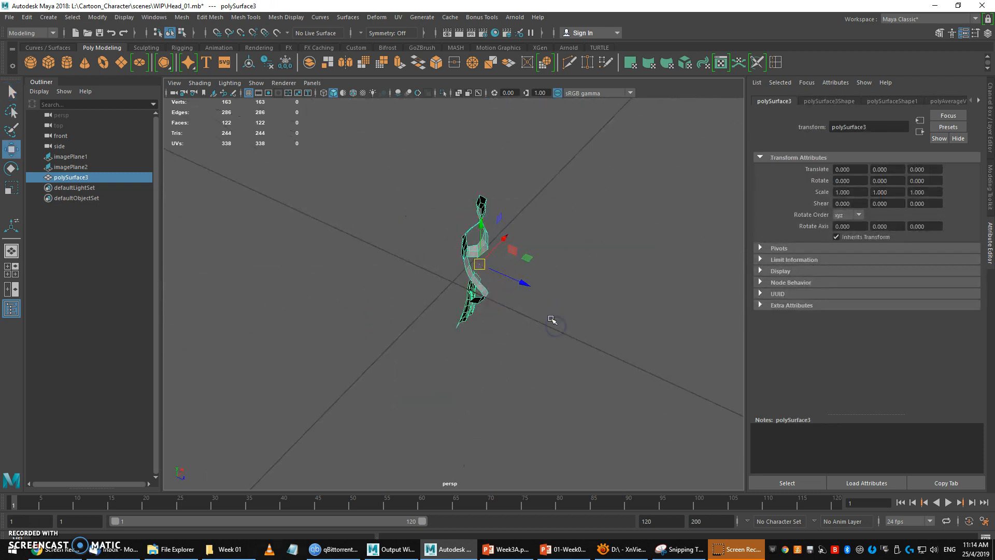
{"action": "scroll", "coordinate": [544, 314], "scroll_direction": "up", "scroll_amount": 2}
{"action": "key", "text": "d"}
{"action": "left_click", "coordinate": [526, 308]}
{"action": "left_click_drag", "start_coordinate": [460, 300], "coordinate": [468, 302]}
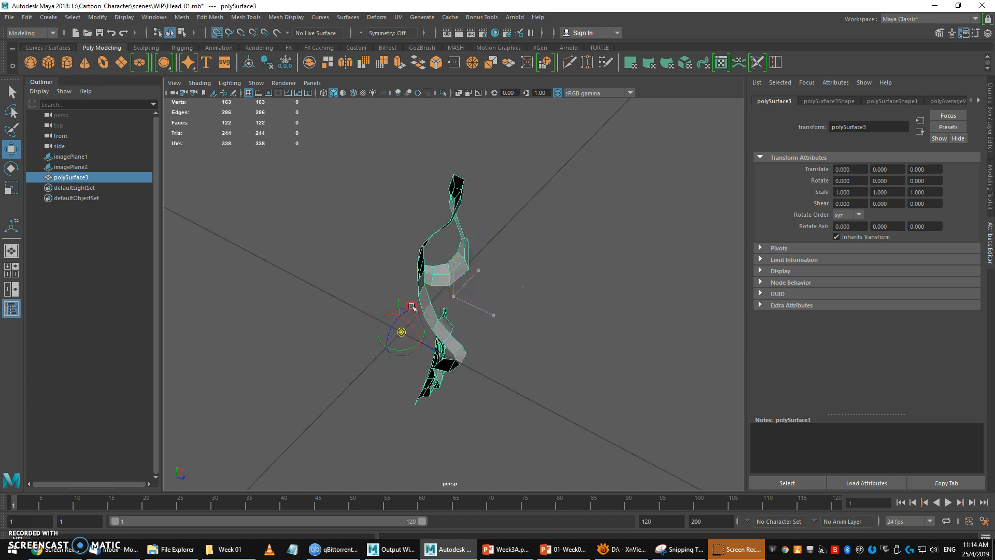
Undo a trial duplicate, then mirror the half face with Duplicate Special as an Instance, setting Scale X to -1
{"action": "right_click_drag", "start_coordinate": [478, 298], "coordinate": [526, 297], "text": "shift"}
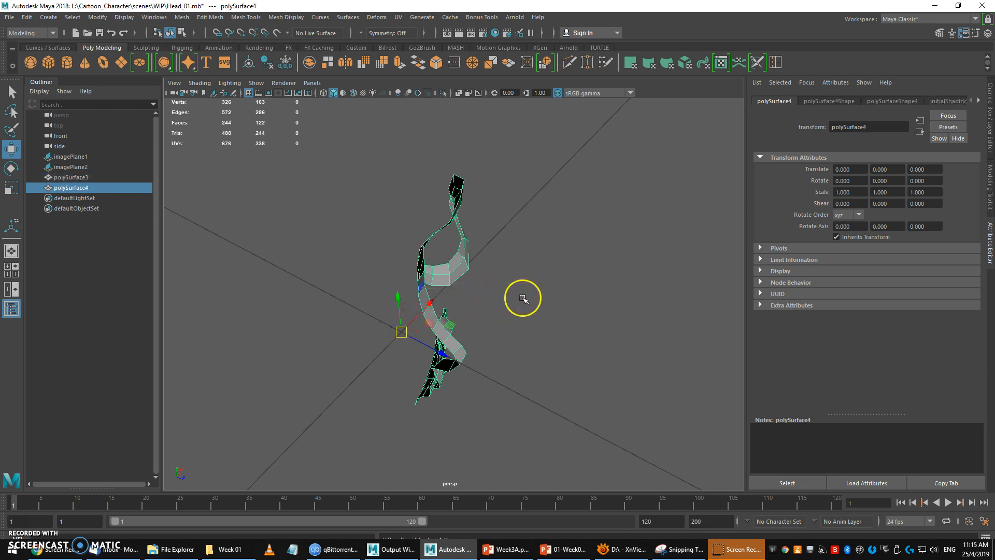
{"action": "key", "text": "ctrl+z"}
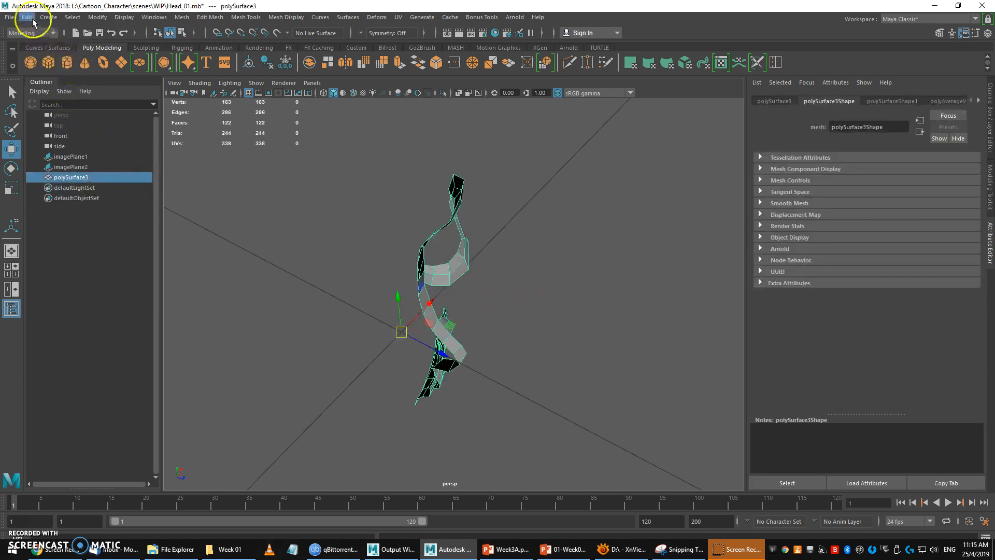
{"action": "left_click", "coordinate": [32, 19]}
{"action": "left_click", "coordinate": [151, 178]}
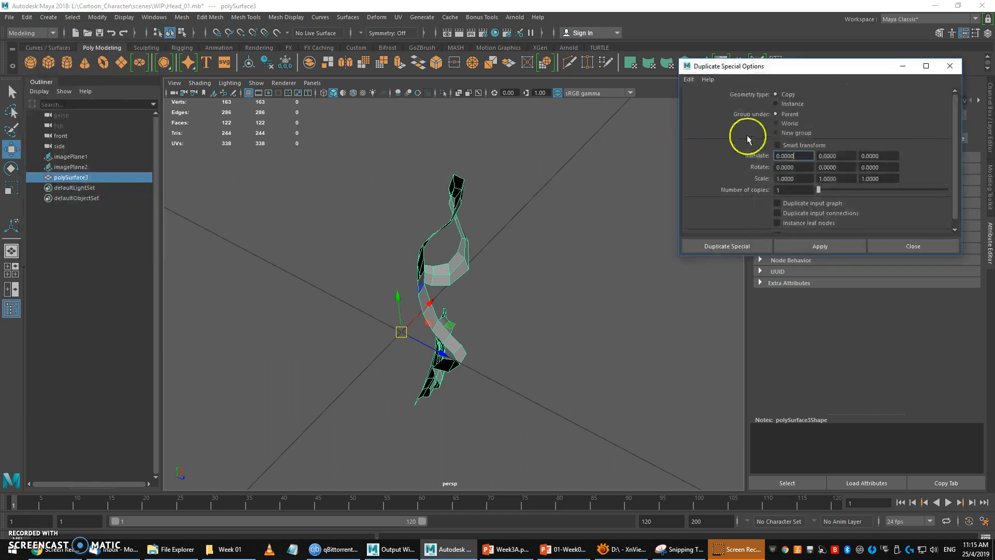
{"action": "left_click", "coordinate": [785, 103]}
{"action": "left_click", "coordinate": [809, 177]}
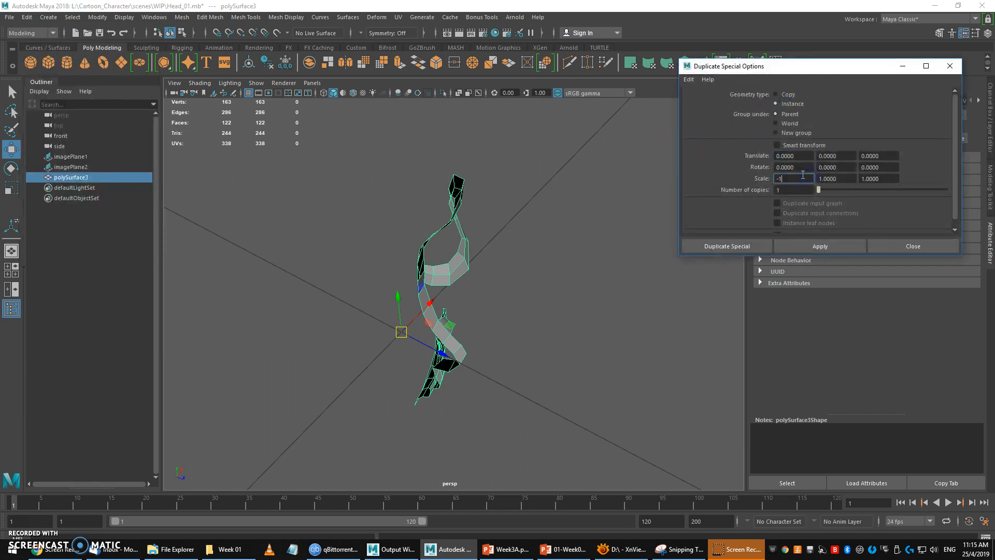
{"action": "left_click", "coordinate": [824, 244]}
{"action": "left_click", "coordinate": [905, 248]}
Turn on smooth mesh preview for the mirrored face and inspect it from the front
{"action": "left_click", "coordinate": [617, 221]}
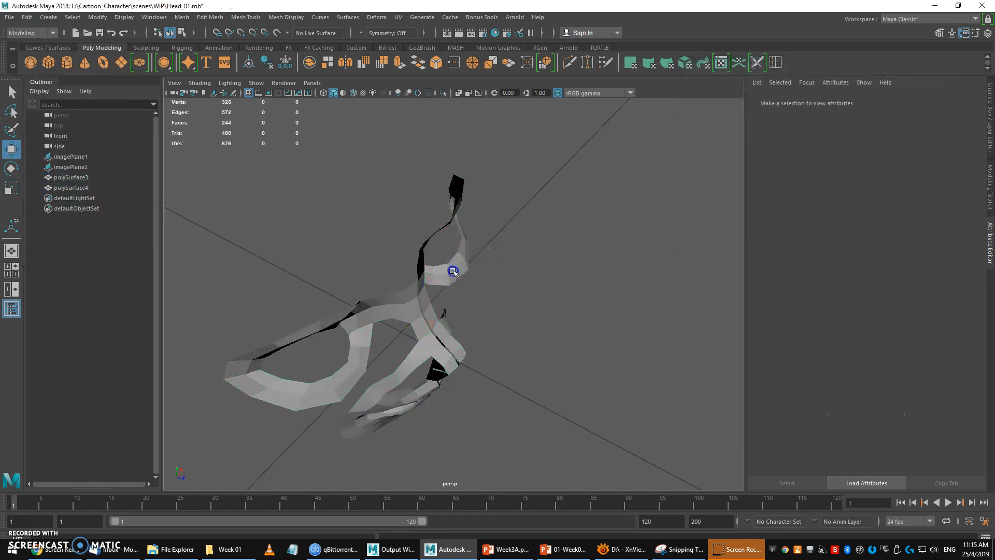
{"action": "left_click", "coordinate": [454, 270]}
{"action": "key", "text": "3"}
{"action": "left_click_drag", "start_coordinate": [513, 300], "coordinate": [448, 260], "text": "alt"}
{"action": "left_click", "coordinate": [524, 324]}
{"action": "left_click_drag", "start_coordinate": [542, 329], "coordinate": [544, 349], "text": "alt"}
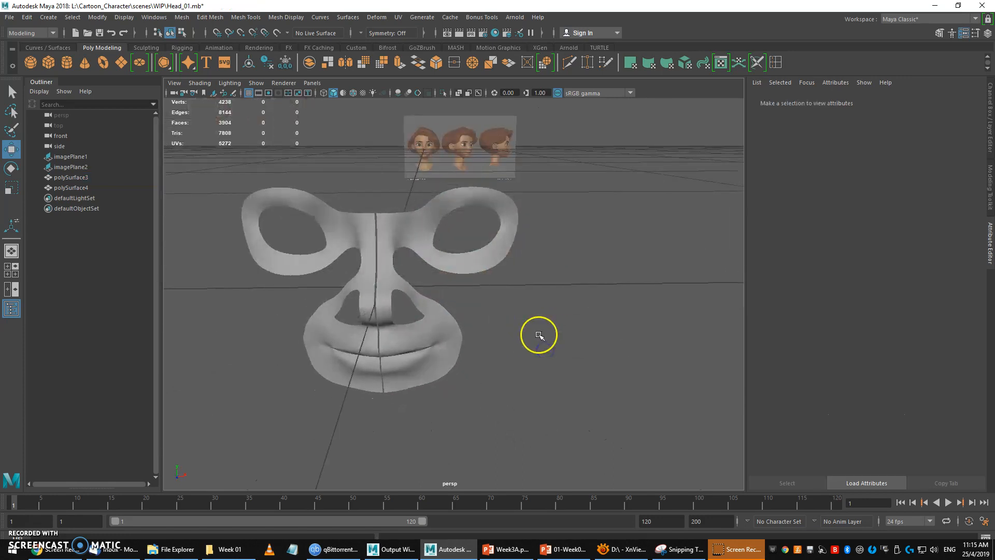